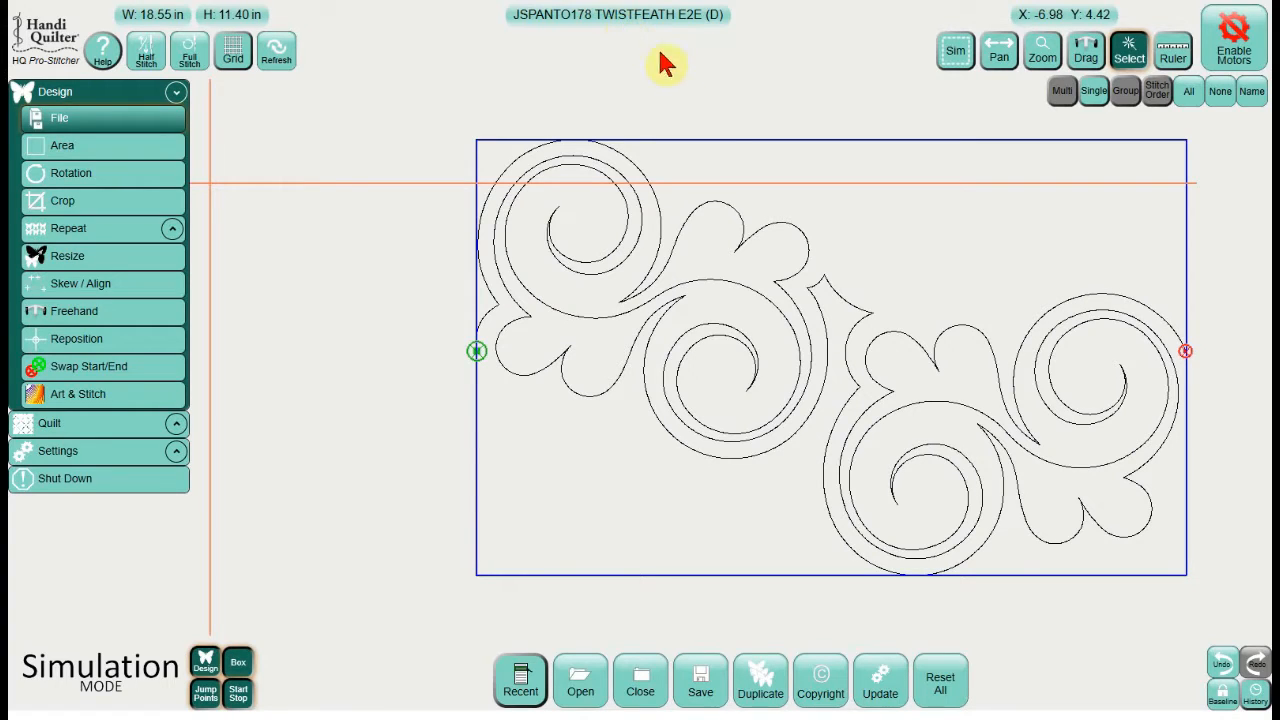
- Repeat the JSPANTO178 TWISTFEATH E2E design three times horizontally and join the repeats with horizontal Point 2 Point
left_click(109, 232)
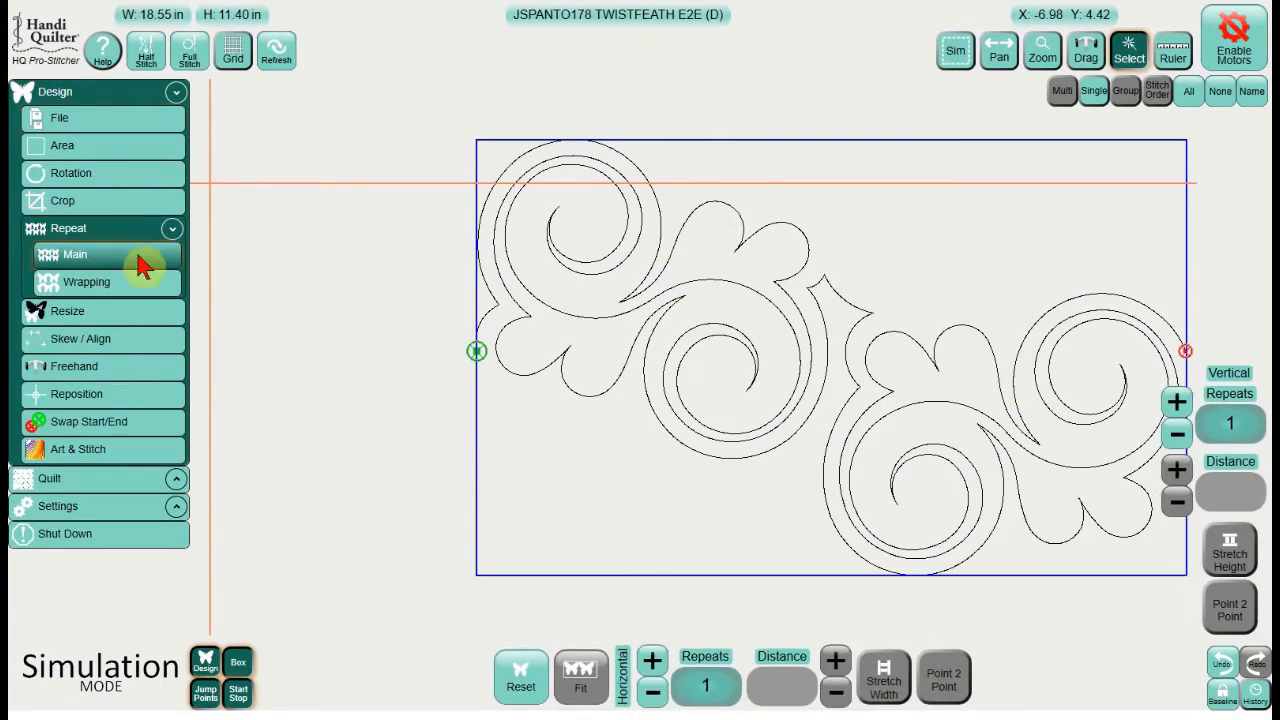
left_click(455, 370)
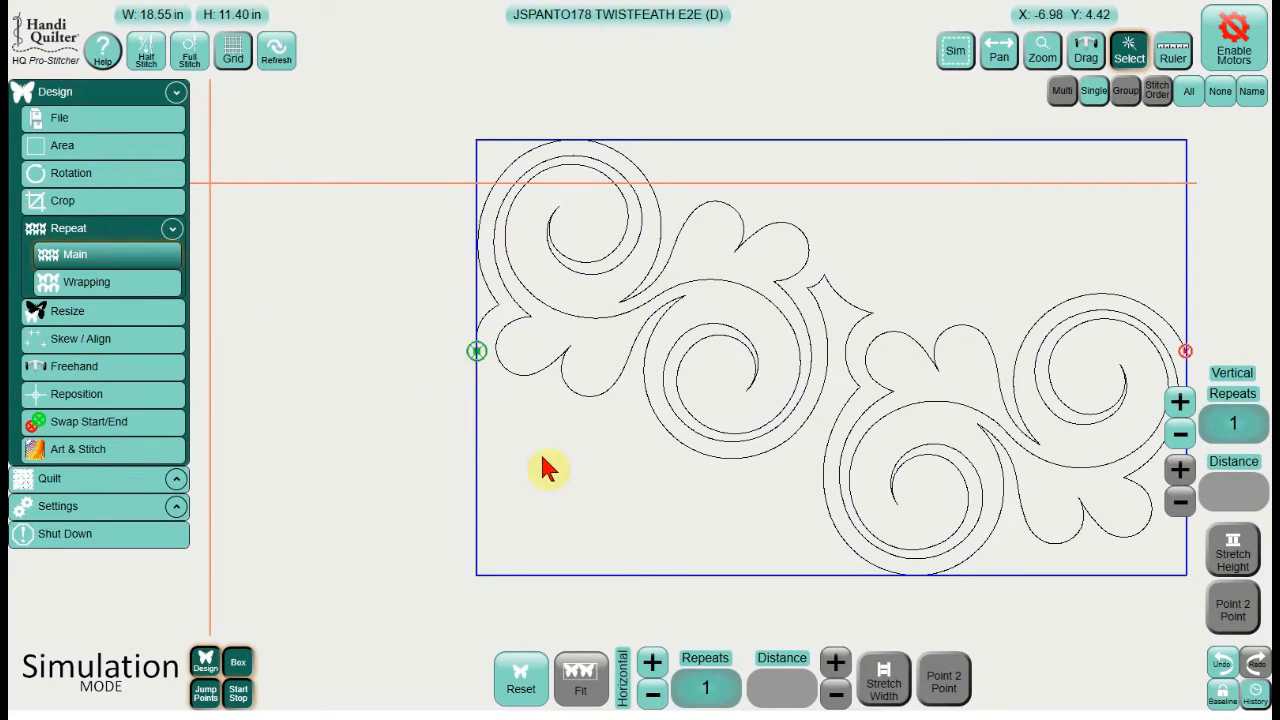
left_click(658, 668)
left_click(658, 668)
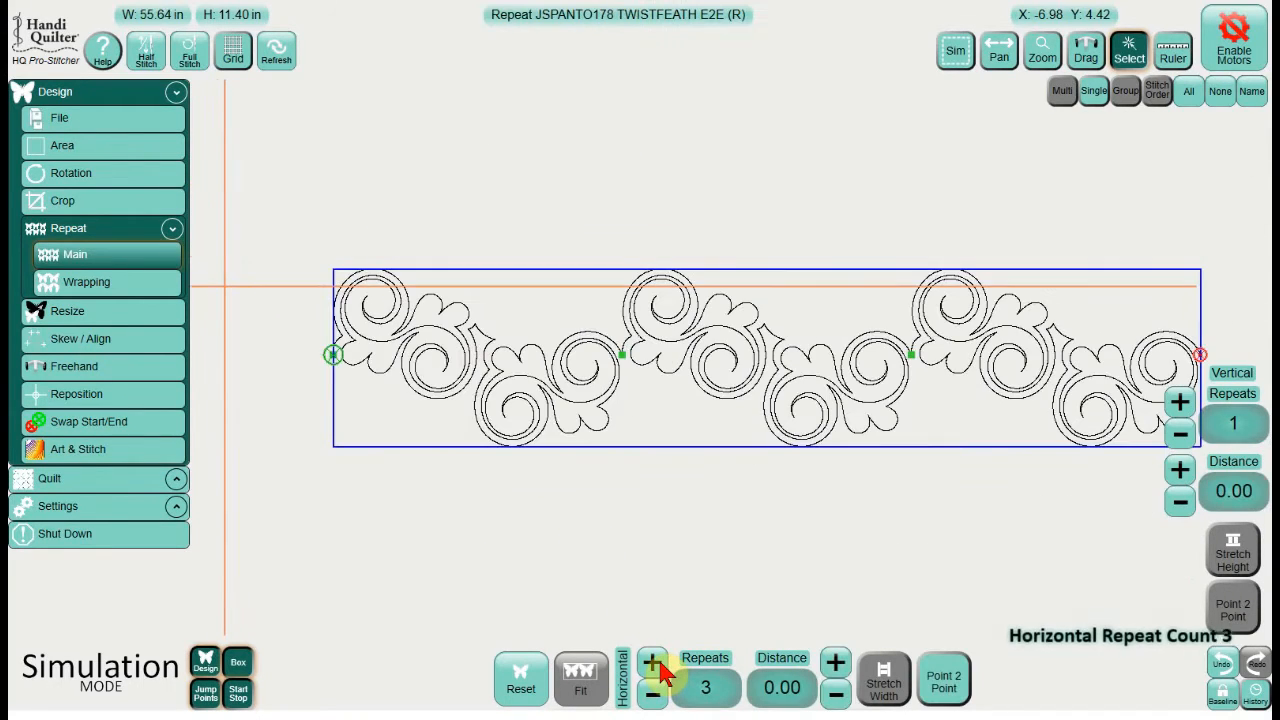
left_click(920, 690)
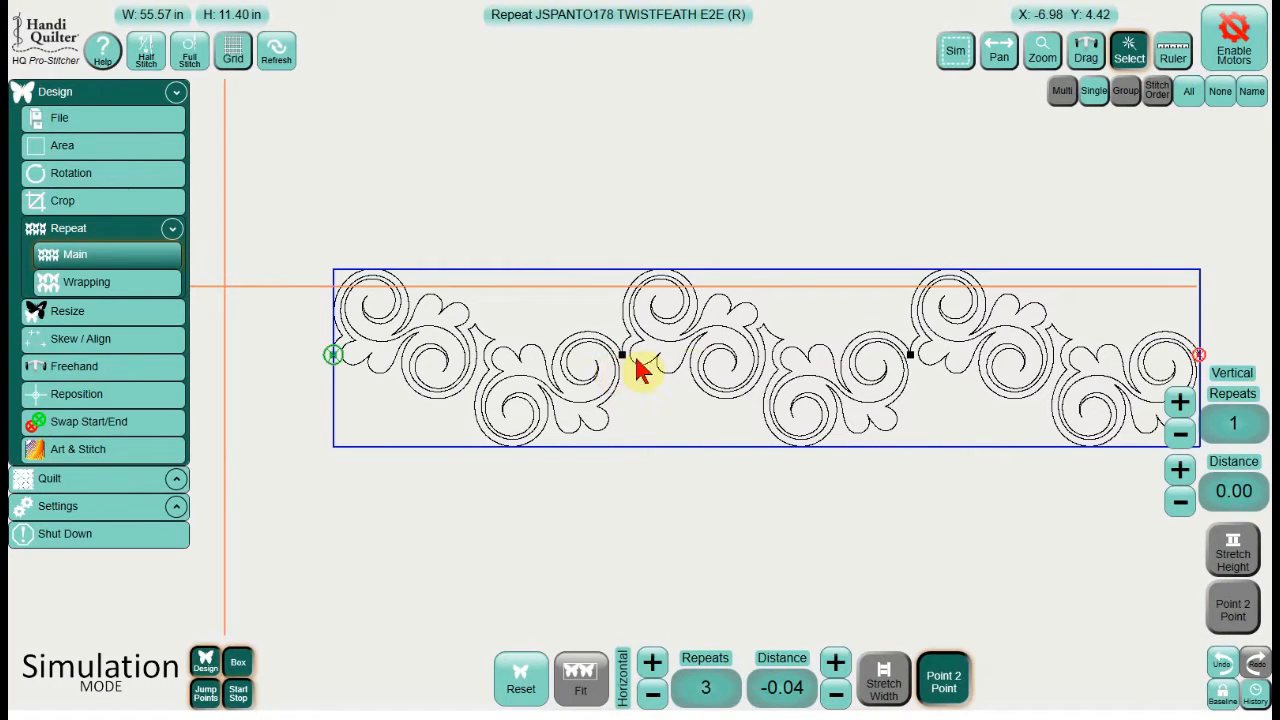
- Baseline the repeated JSPANTO178 TWISTFEATH E2E row and close the design
left_click(1095, 92)
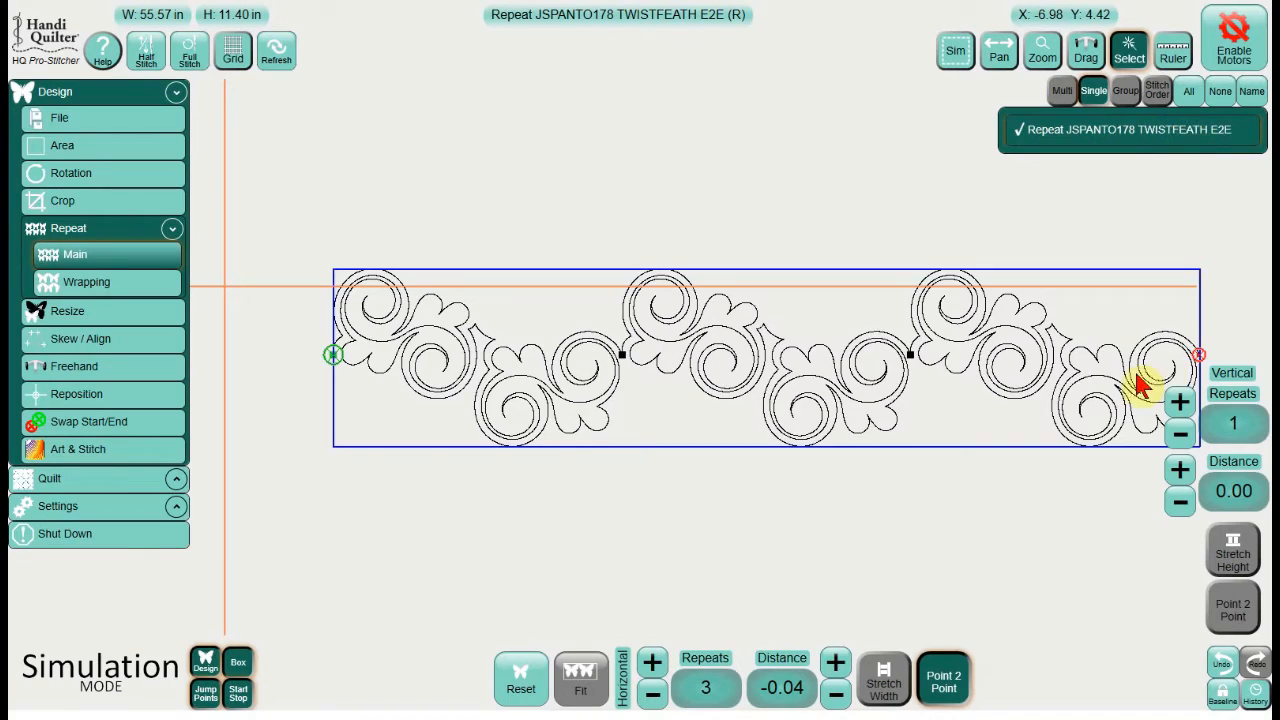
left_click(1228, 695)
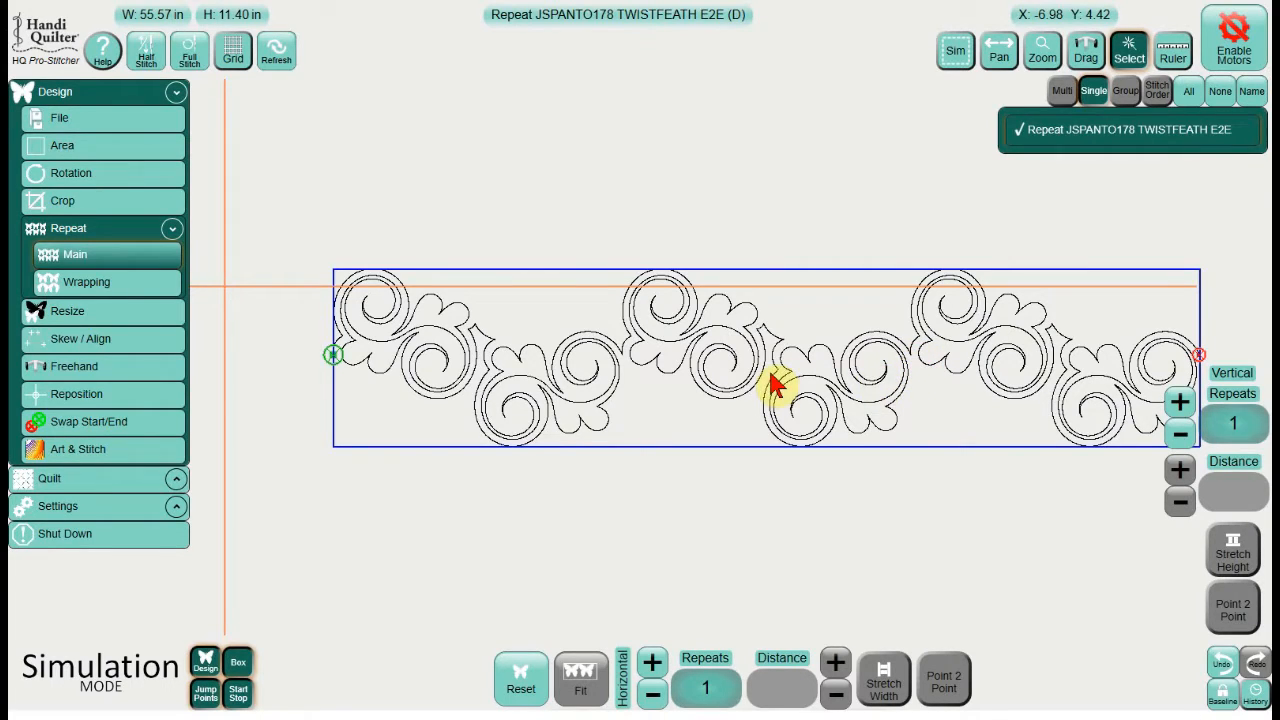
left_click(120, 118)
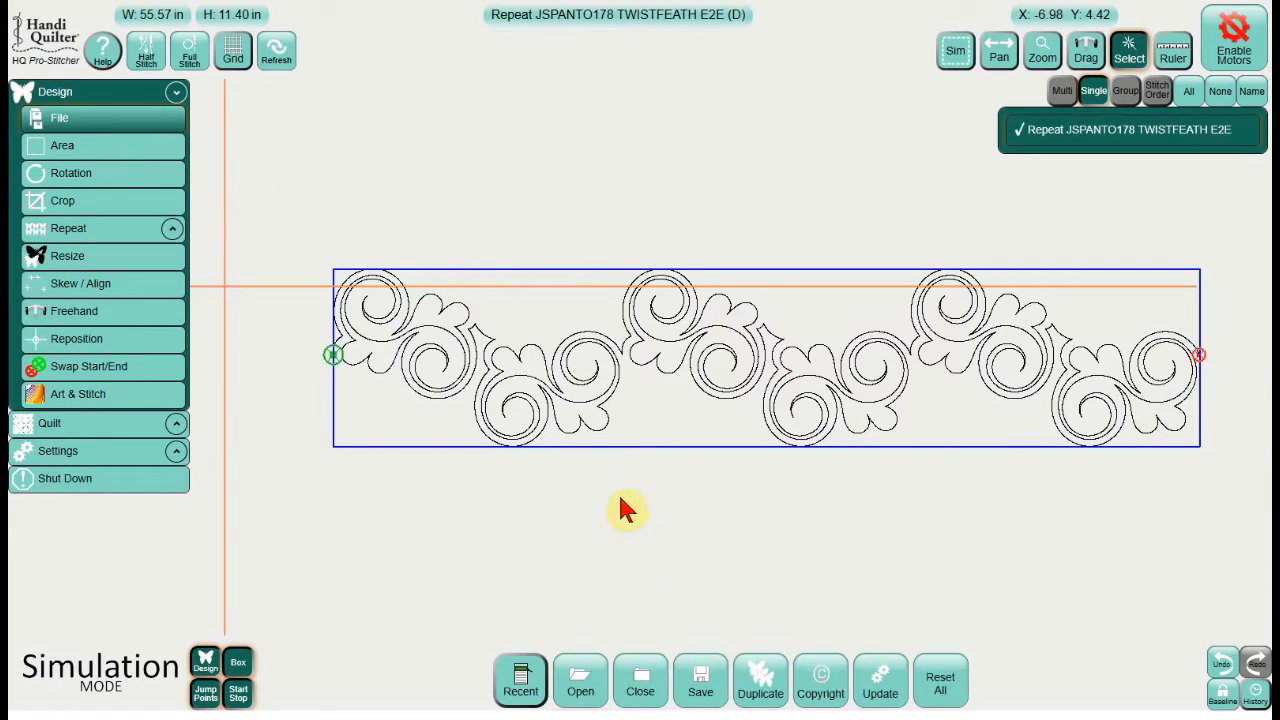
left_click(657, 688)
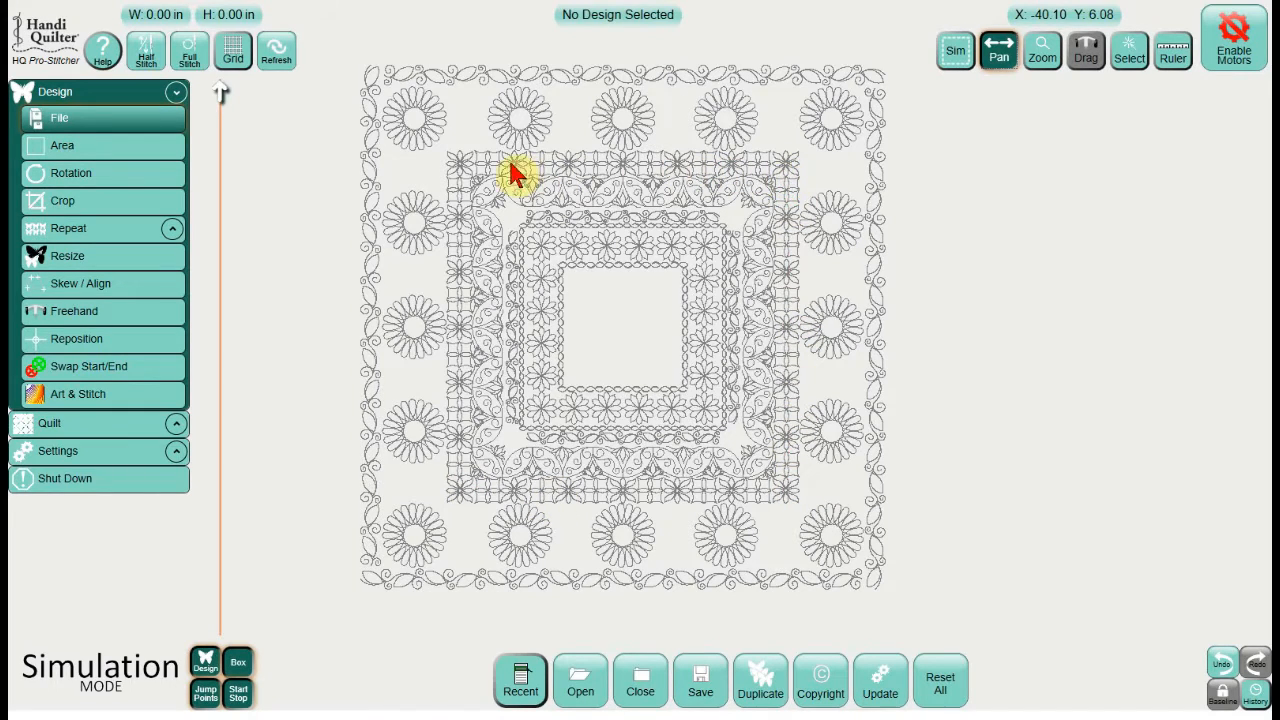
key("ctrl")
key("ctrl")
key("ctrl")
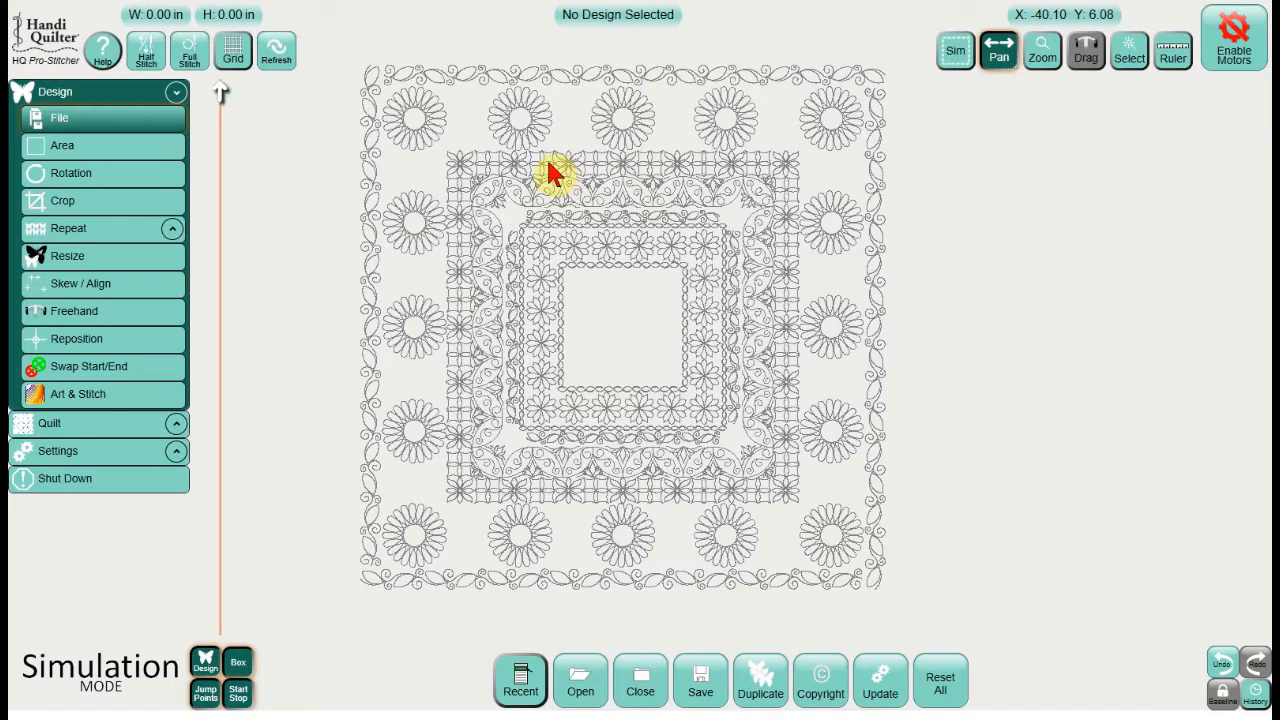
left_click(491, 171)
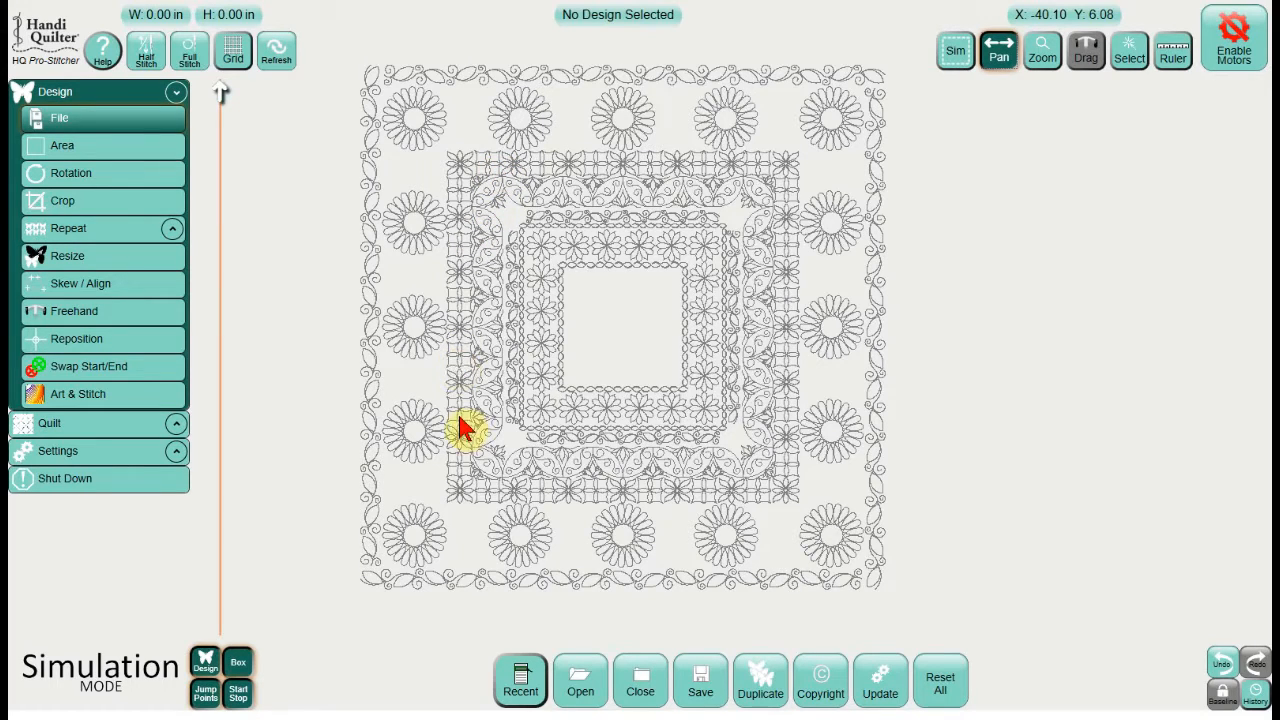
left_click(534, 492)
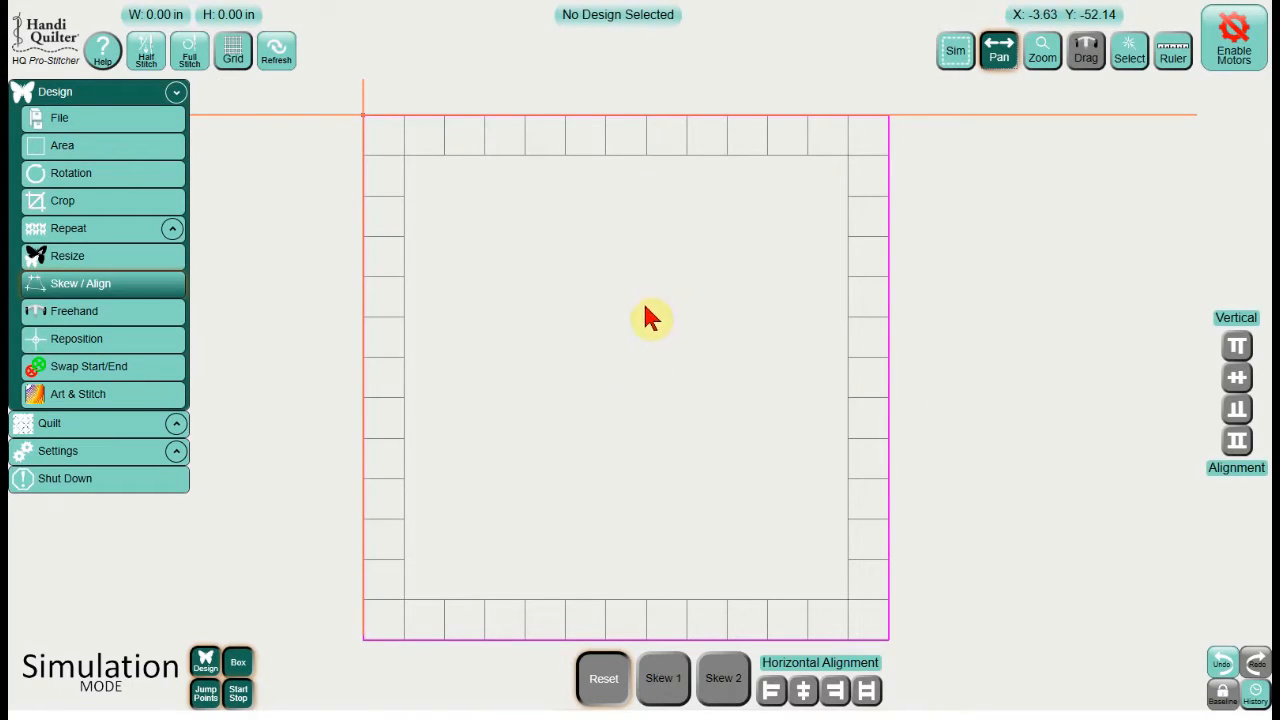
left_click(434, 153)
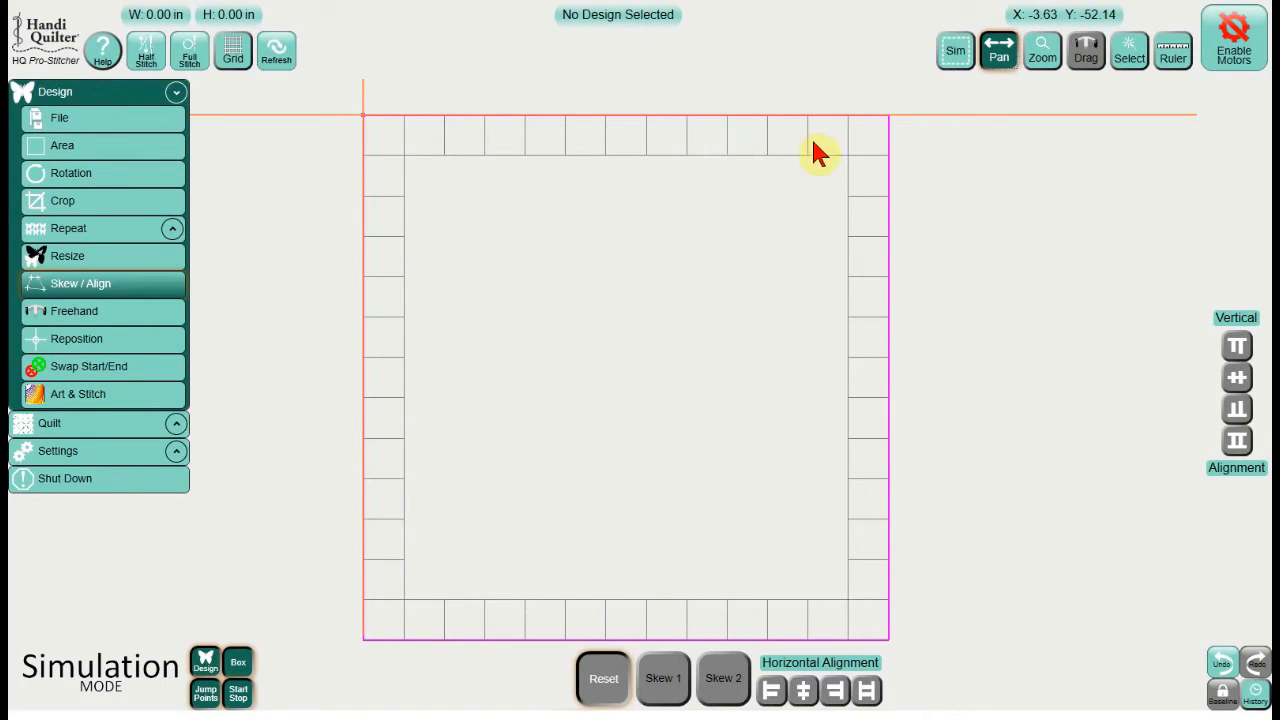
- Check the width and height of the area around the pieced block border
left_click(180, 148)
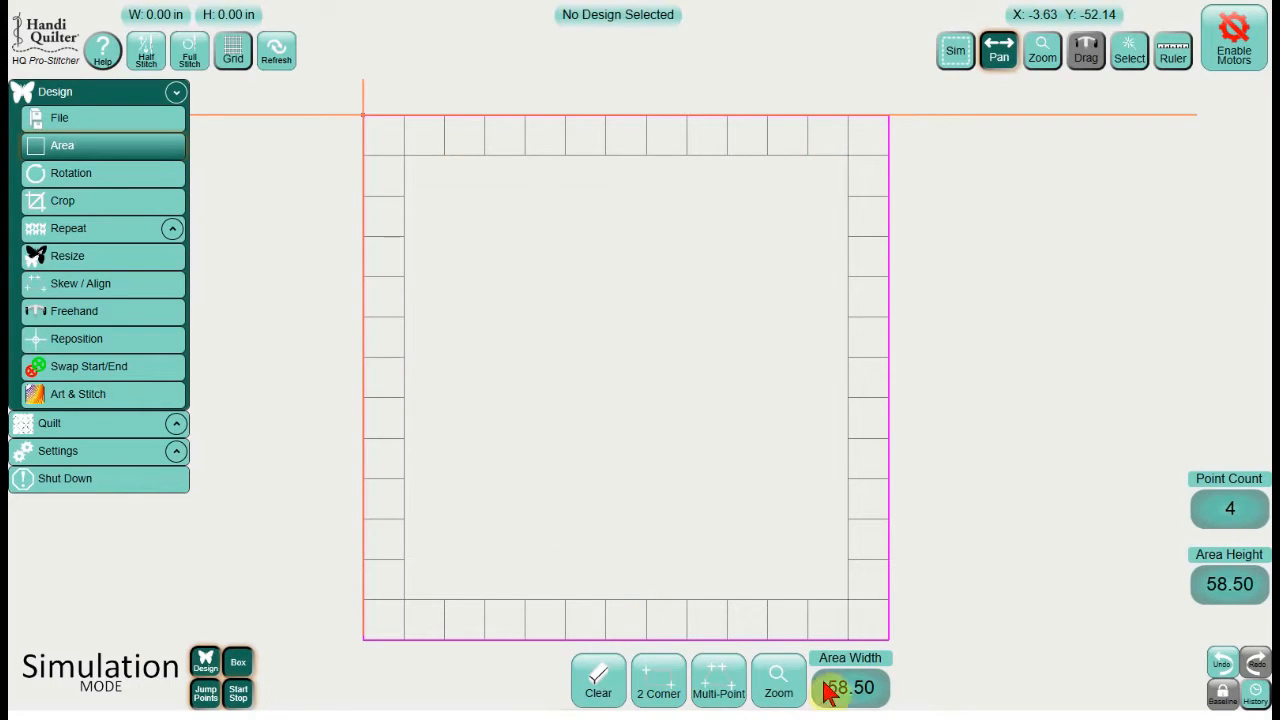
left_click(858, 688)
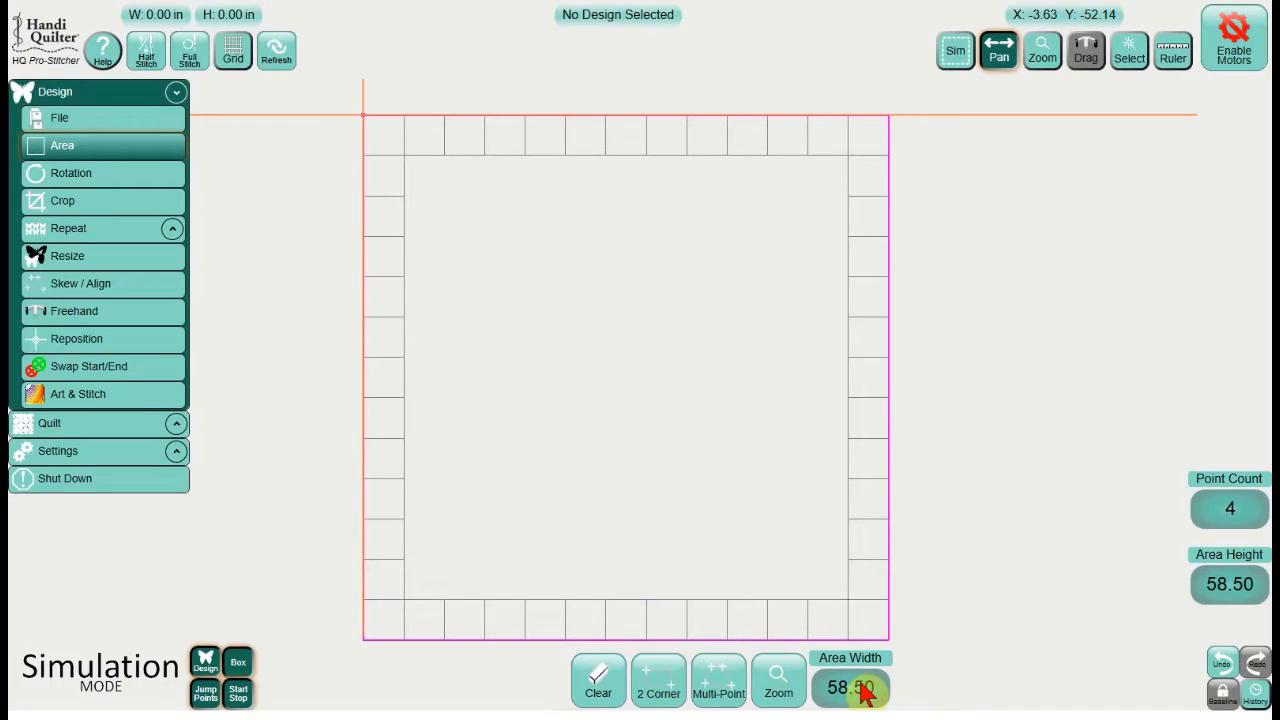
left_click(859, 408)
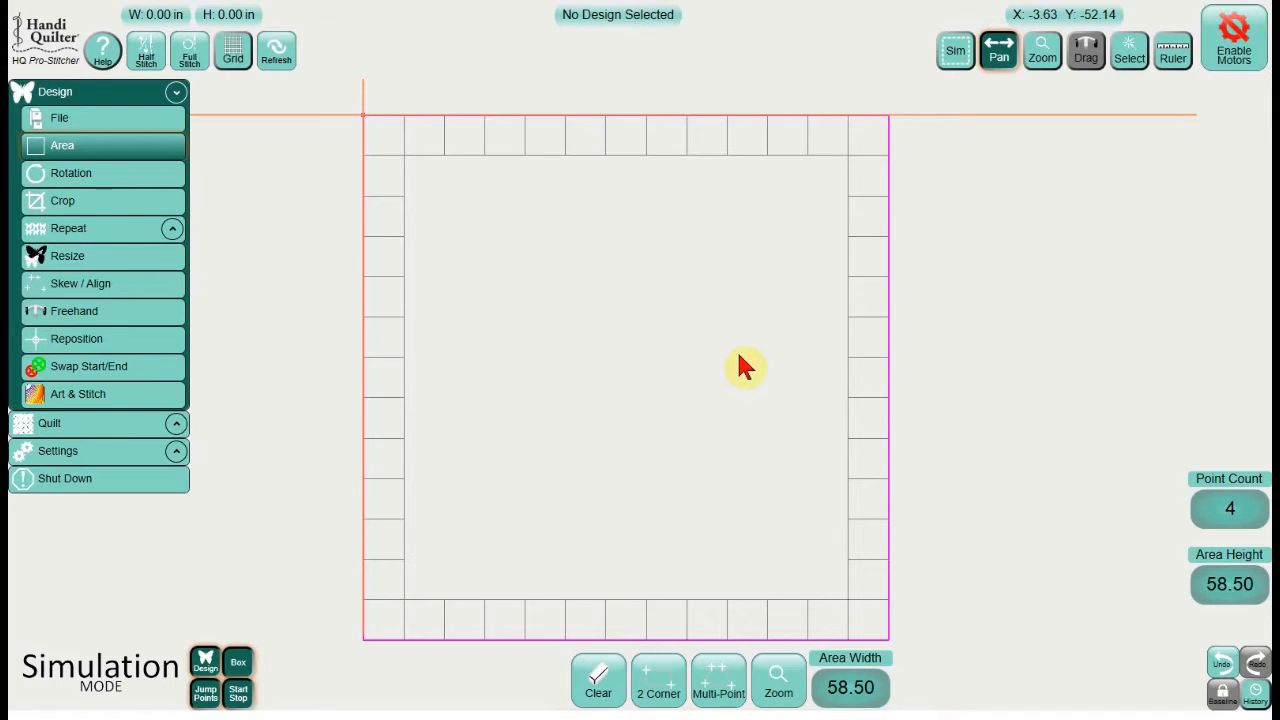
- Load the recent design french braid combo sashing_443 and move it outside the quilt, beside the upper part of the left border
left_click(150, 118)
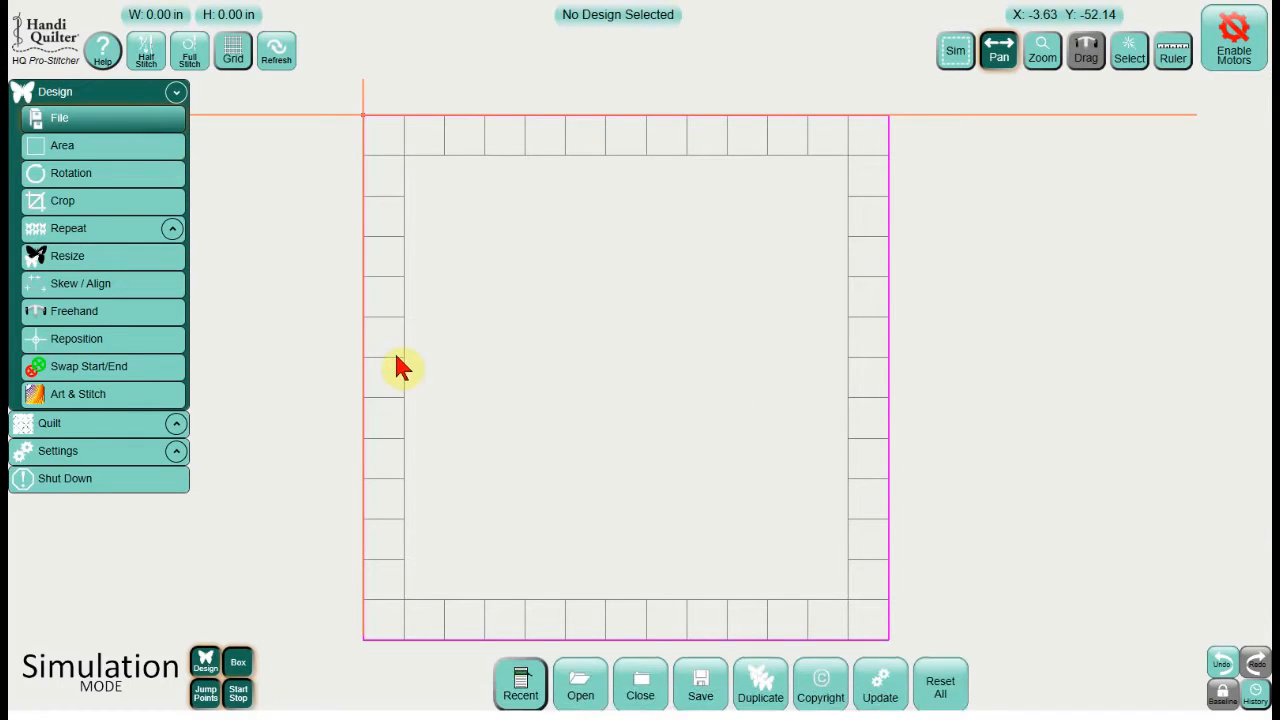
left_click(520, 680)
left_click(366, 405)
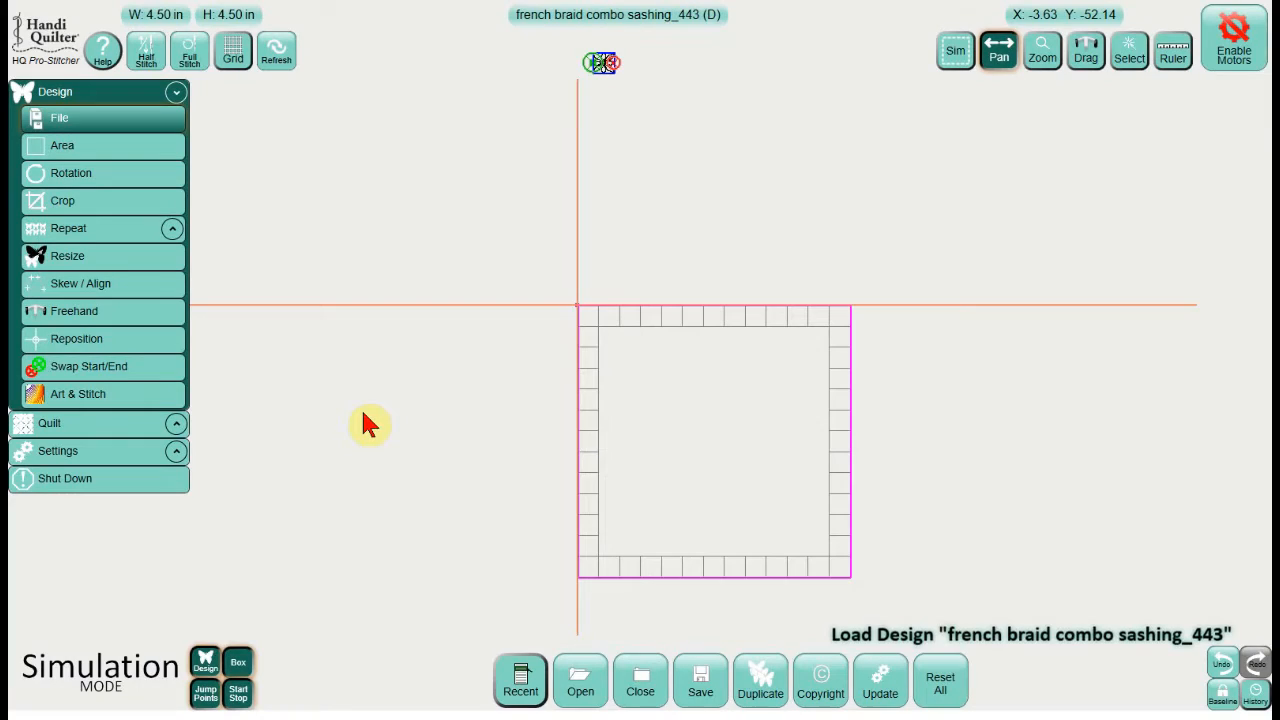
left_click(1085, 62)
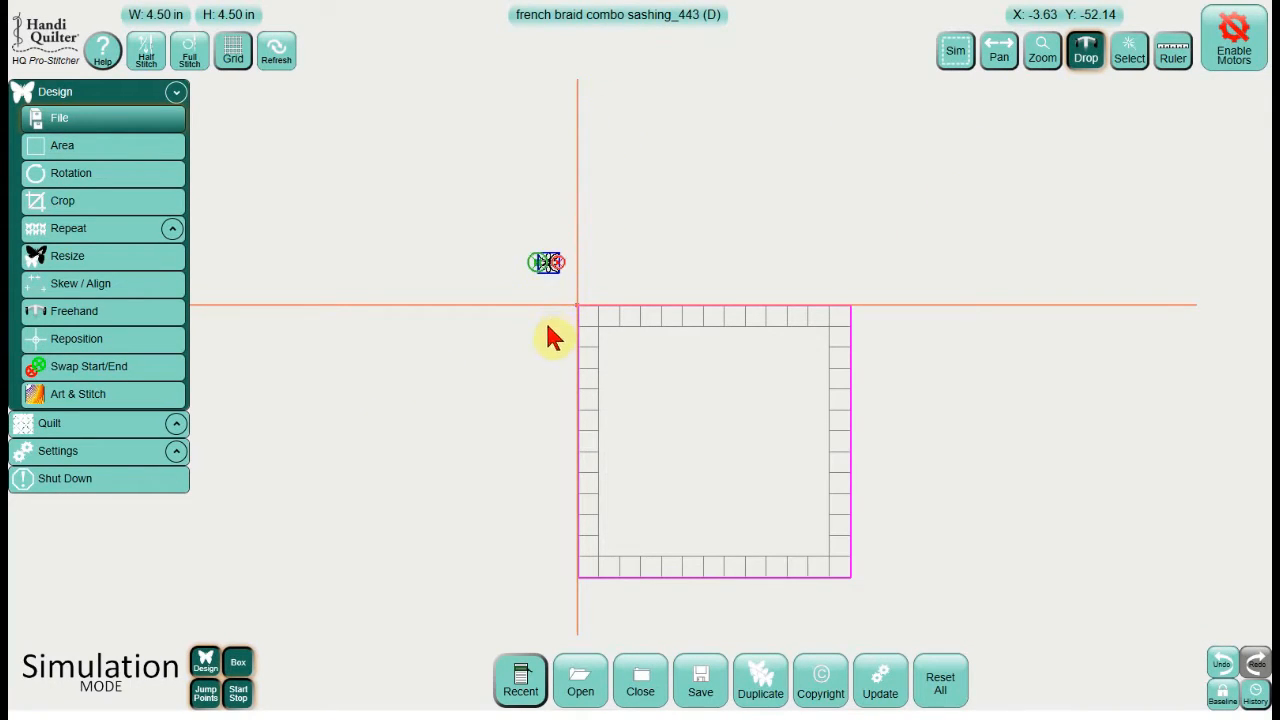
left_click(522, 385)
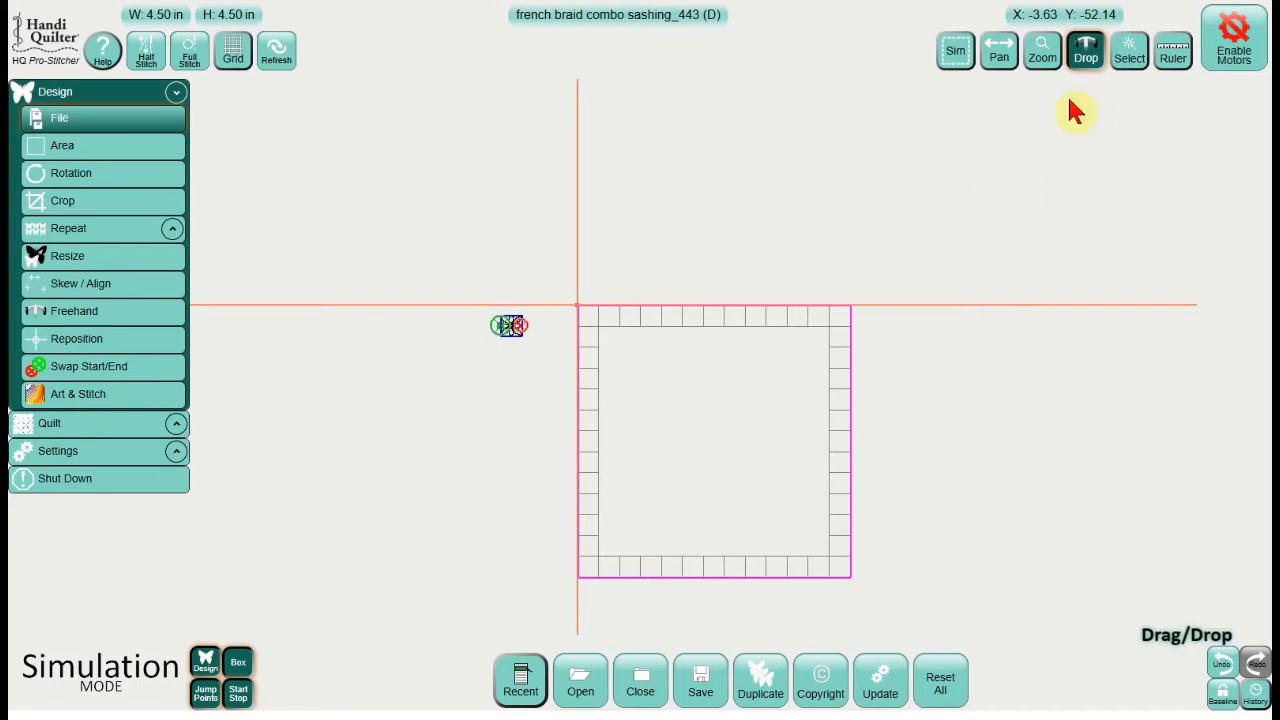
- Deselect all designs and select only french braid combo sashing_443 in single selection mode
left_click(1129, 50)
left_click(1187, 100)
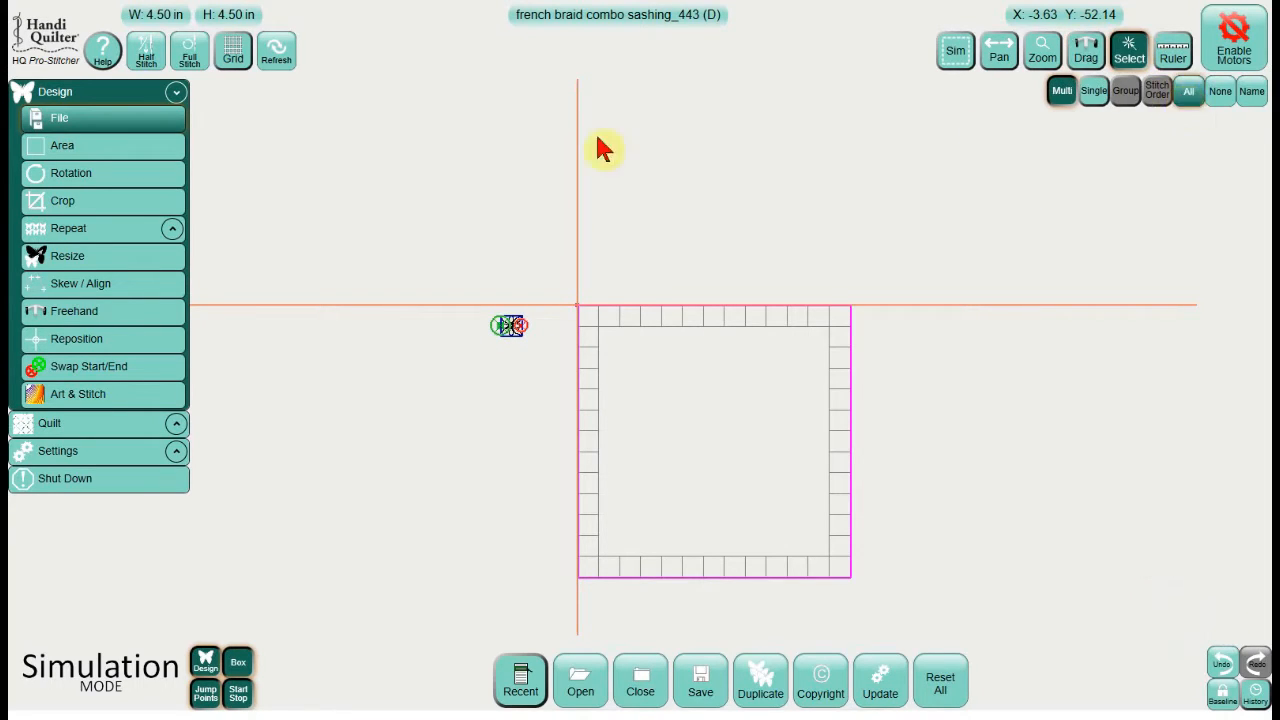
left_click(273, 62)
left_click(333, 203)
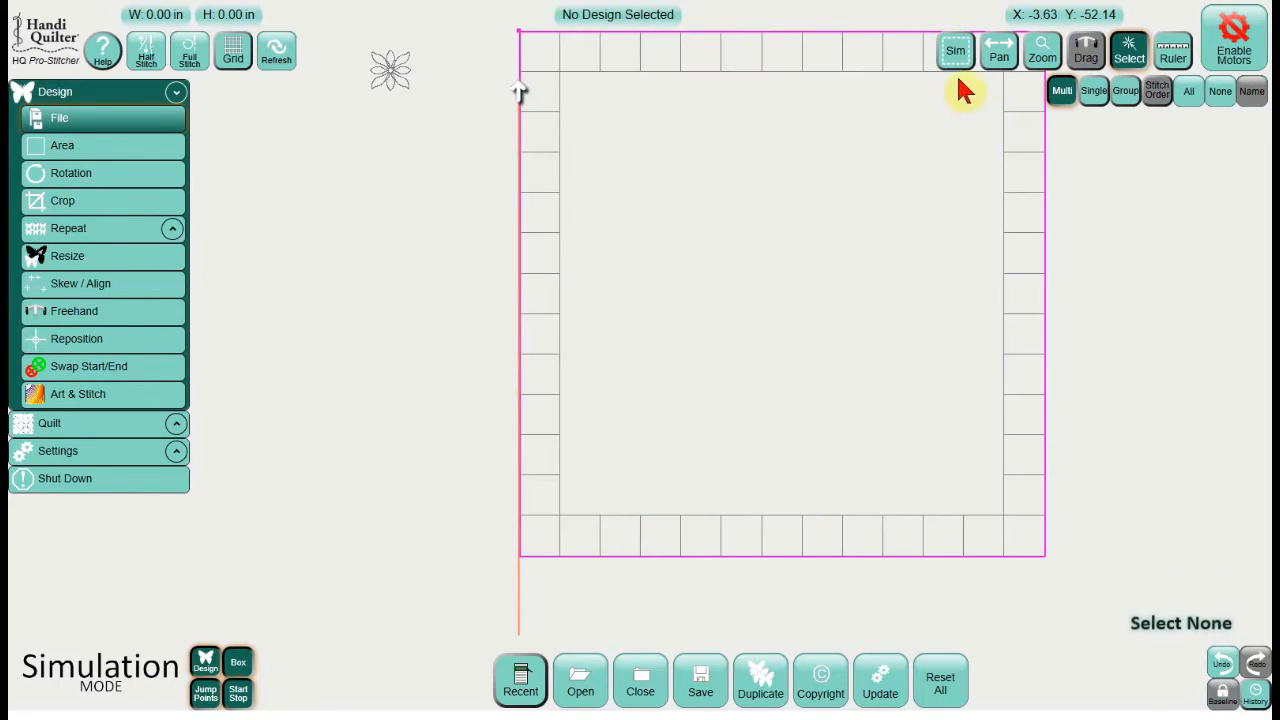
left_click(1000, 55)
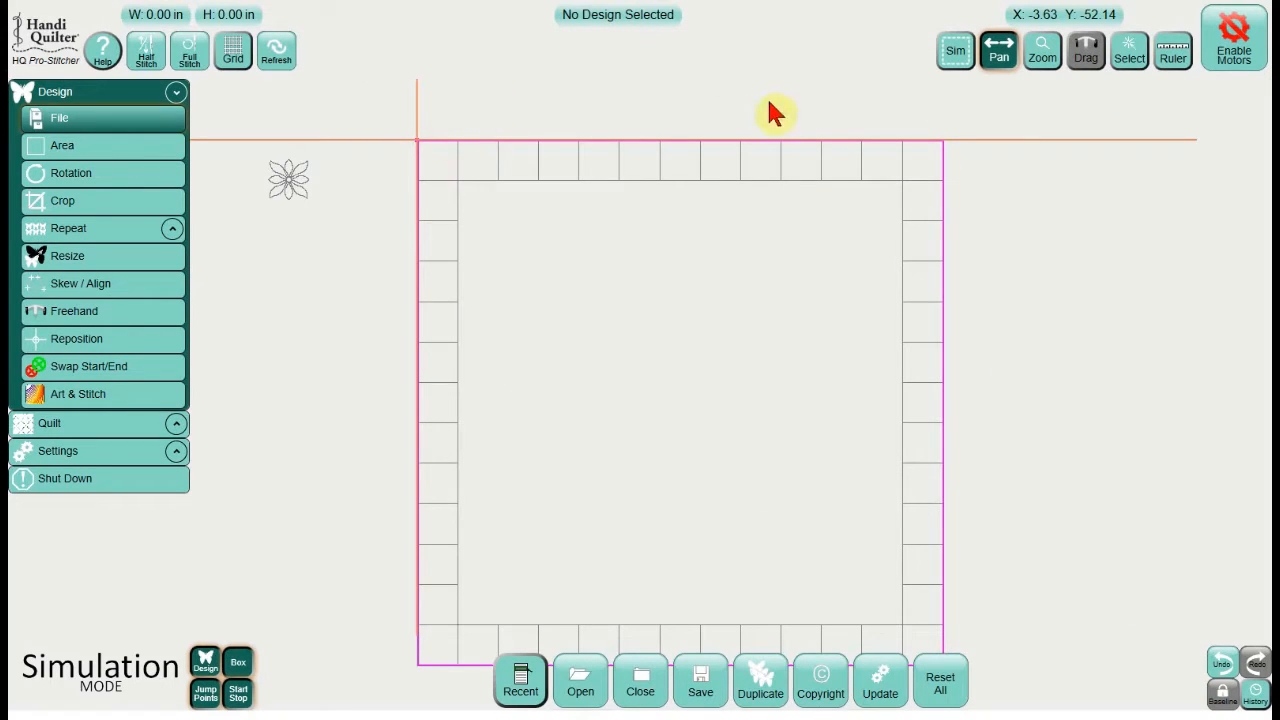
left_click(1129, 64)
left_click(1093, 95)
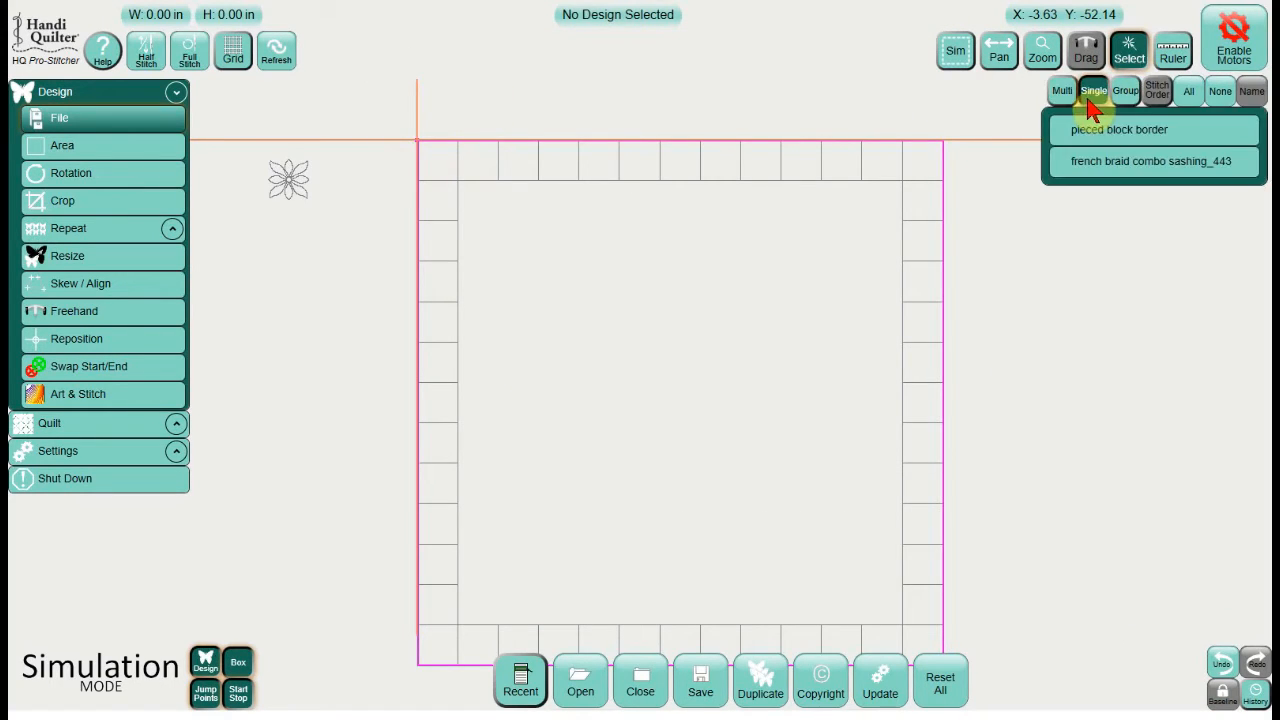
left_click(1124, 165)
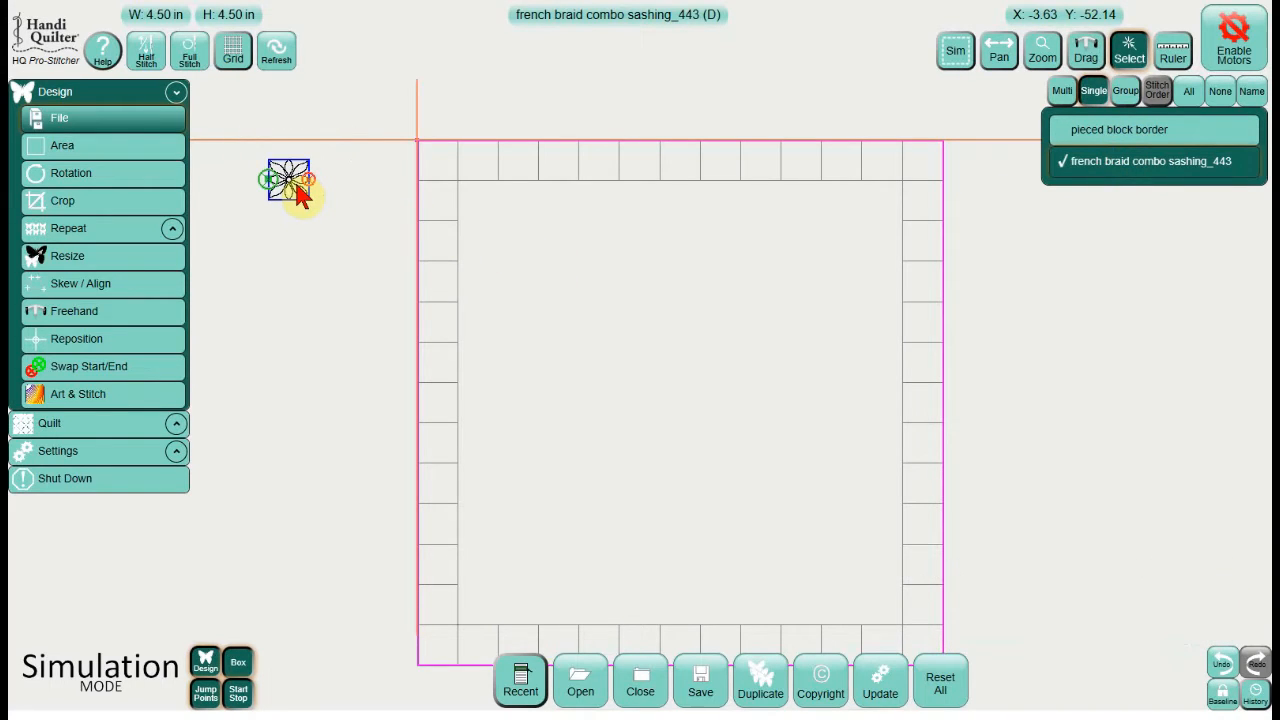
- Repeat the french braid combo sashing_443 design 7 times horizontally with a distance of 4.5 between repeats
left_click(137, 232)
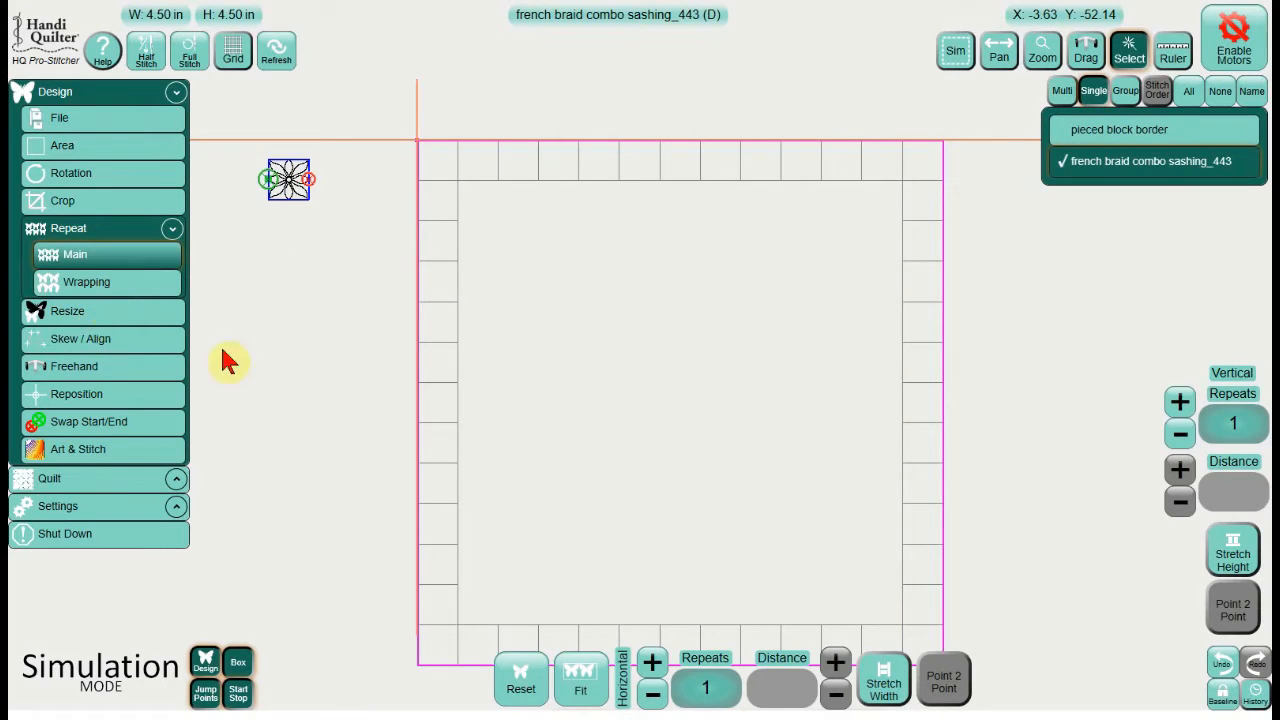
left_click(705, 690)
left_click(598, 510)
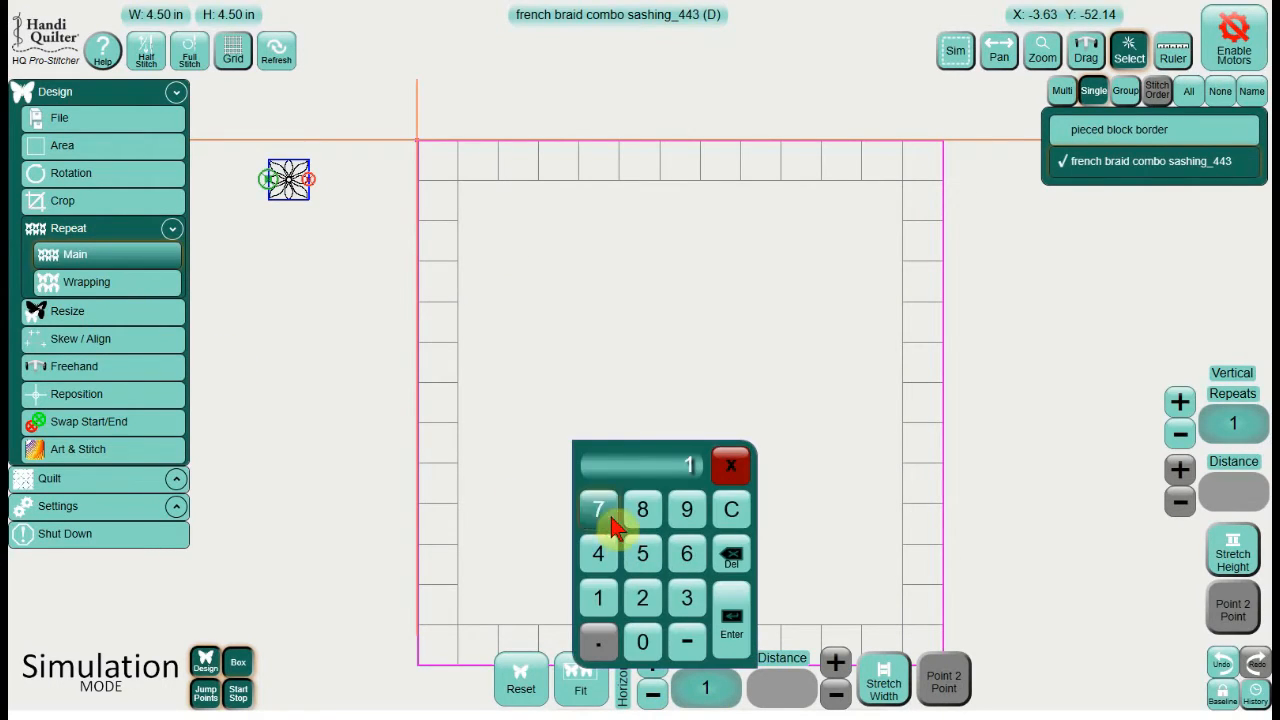
left_click(731, 622)
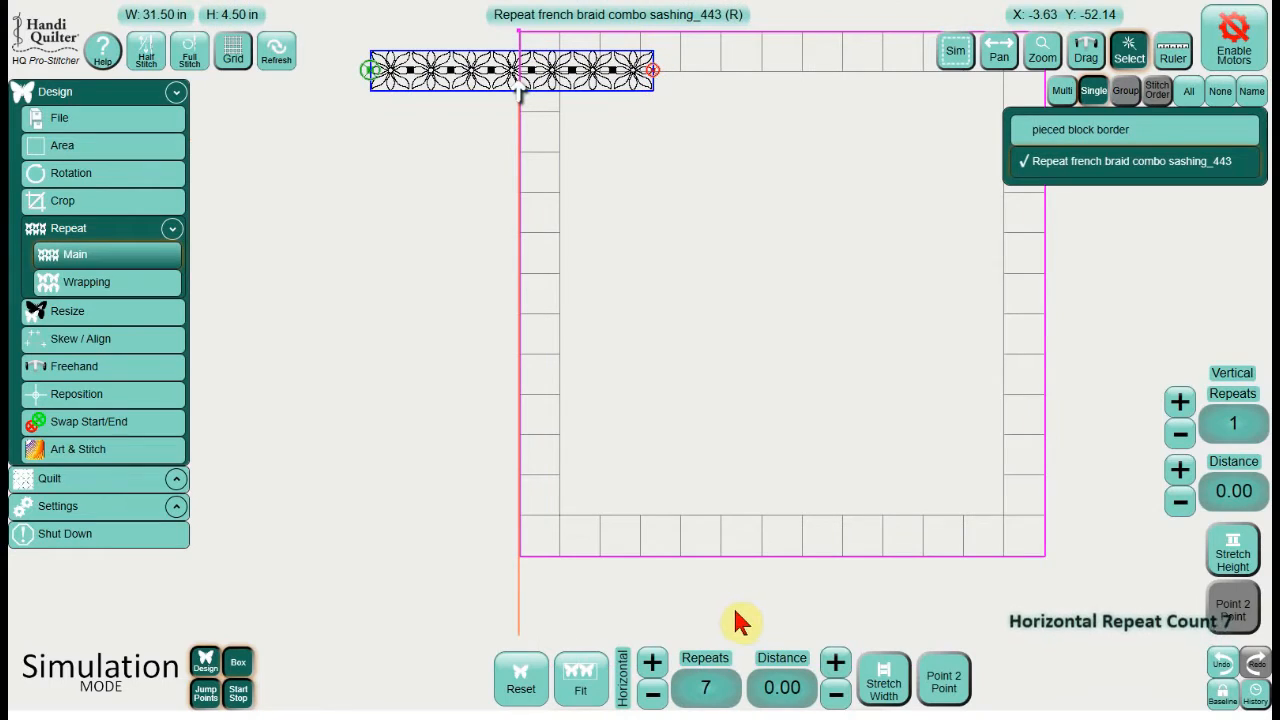
left_click(777, 687)
left_click(687, 563)
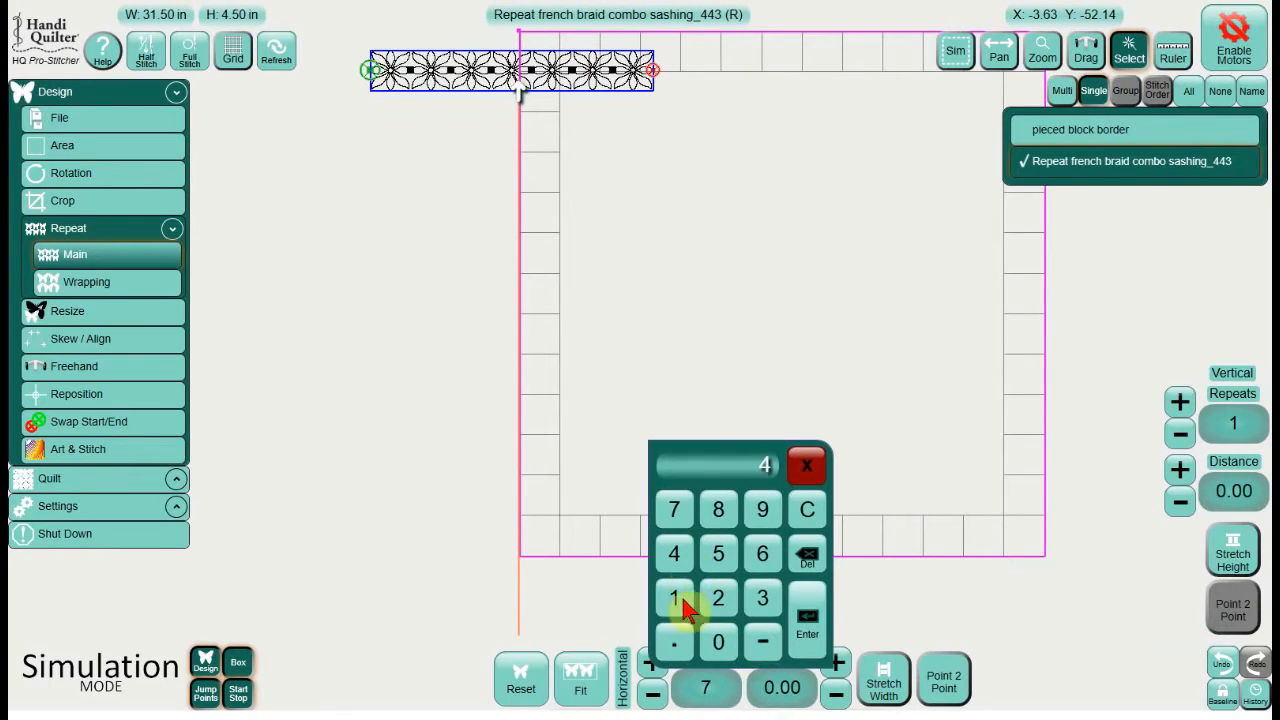
left_click(676, 640)
left_click(722, 562)
left_click(808, 617)
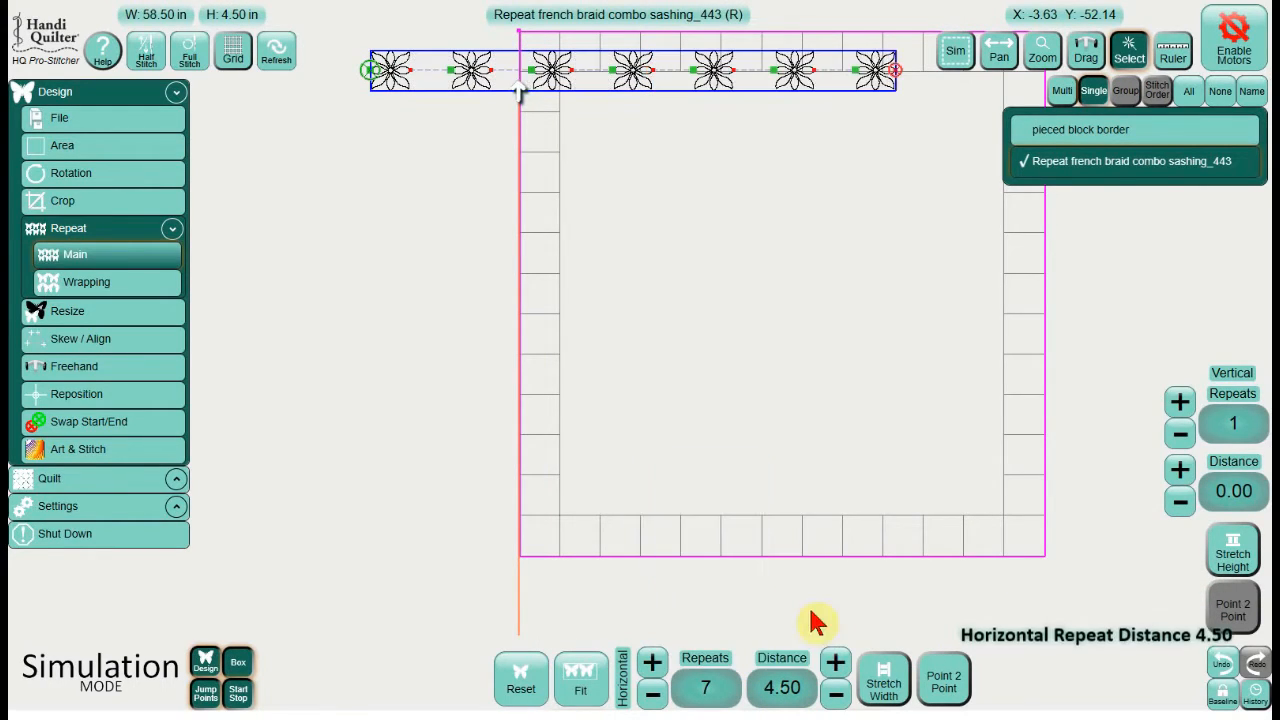
- Align the repeated french braid row to the area's horizontal center and top edge so it fills the top border
left_click(157, 340)
left_click(803, 690)
left_click(1250, 345)
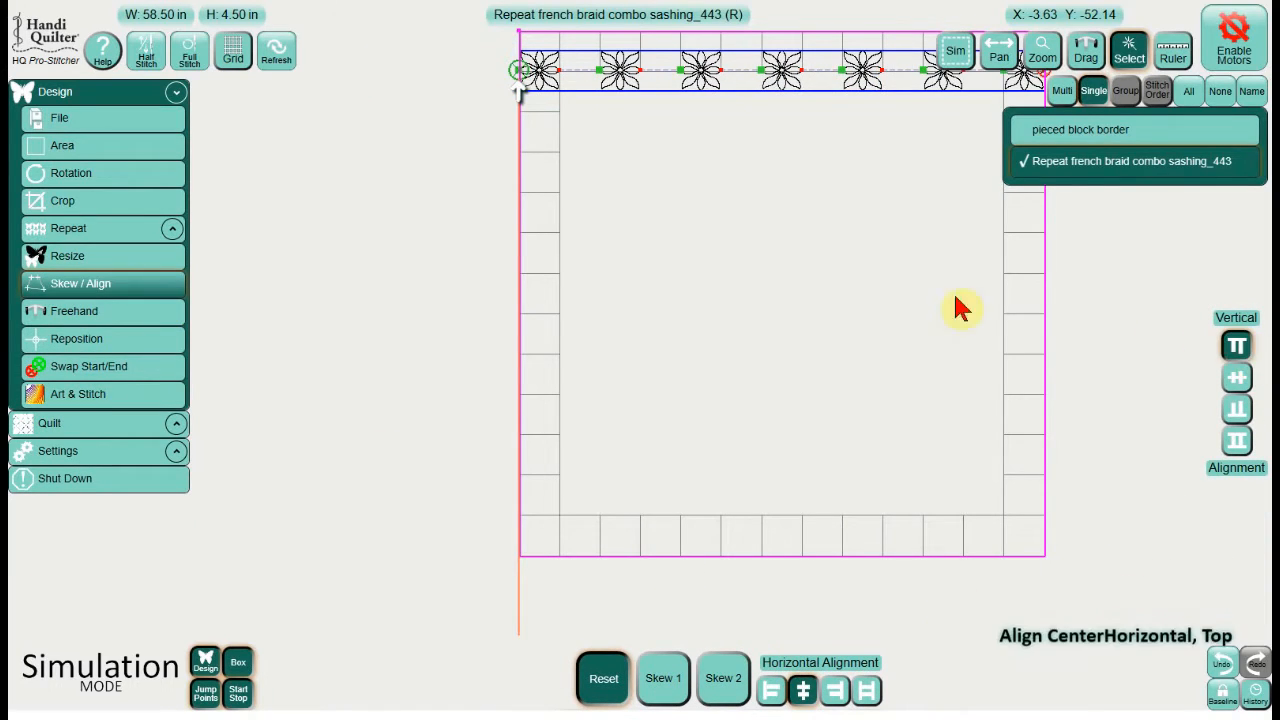
left_click(280, 62)
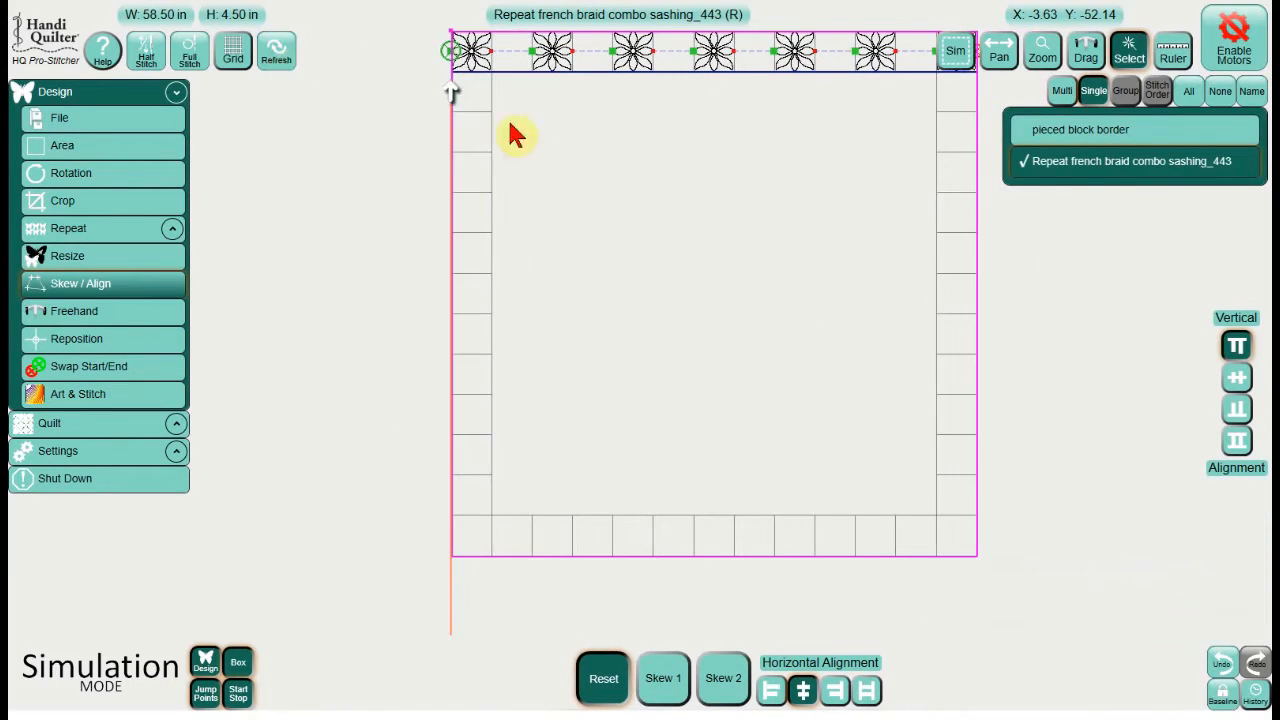
left_click(999, 52)
left_click_drag(886, 152, 765, 208)
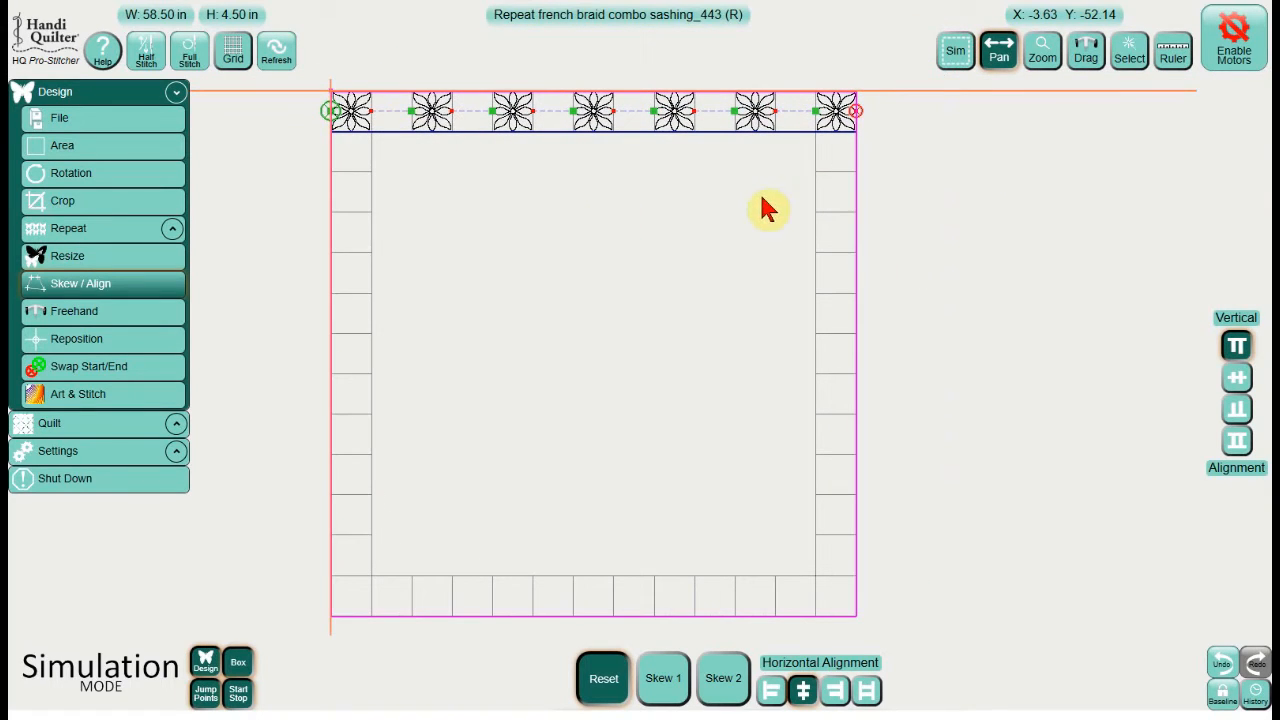
- Load the recent design Four Square and move it outside the quilt, beside the upper part of the left border
left_click(122, 122)
left_click(520, 680)
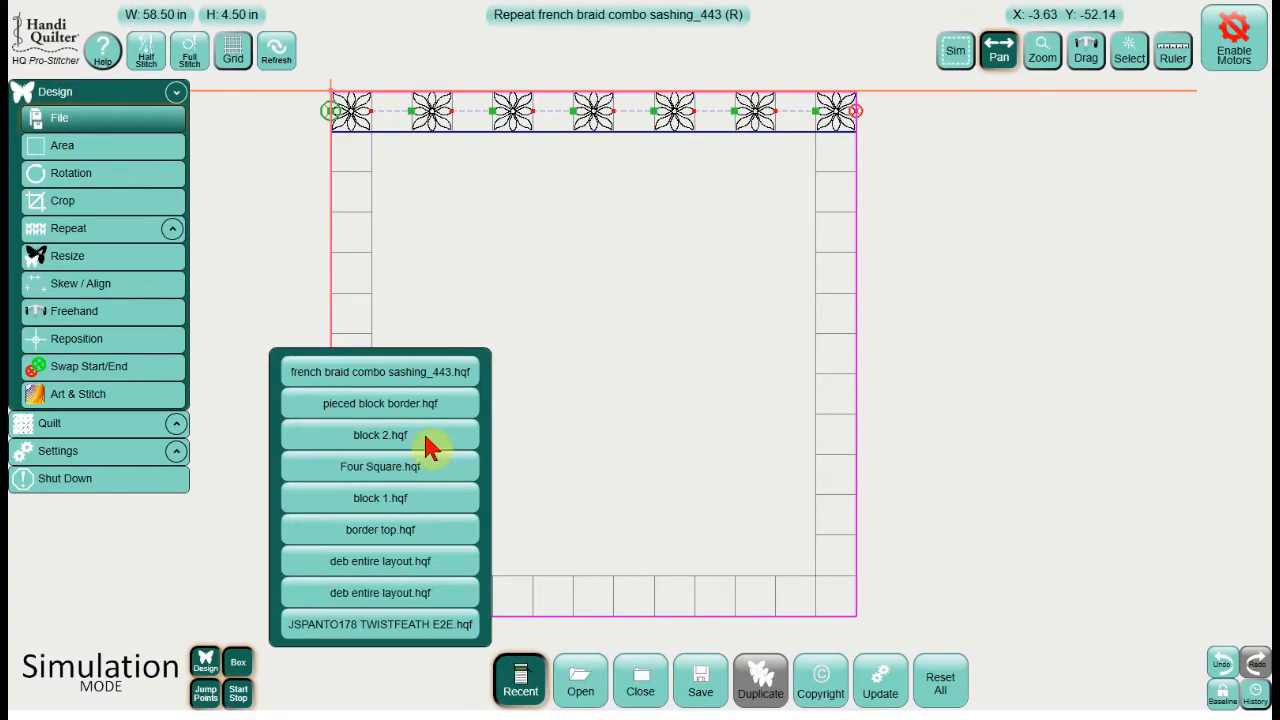
left_click(406, 470)
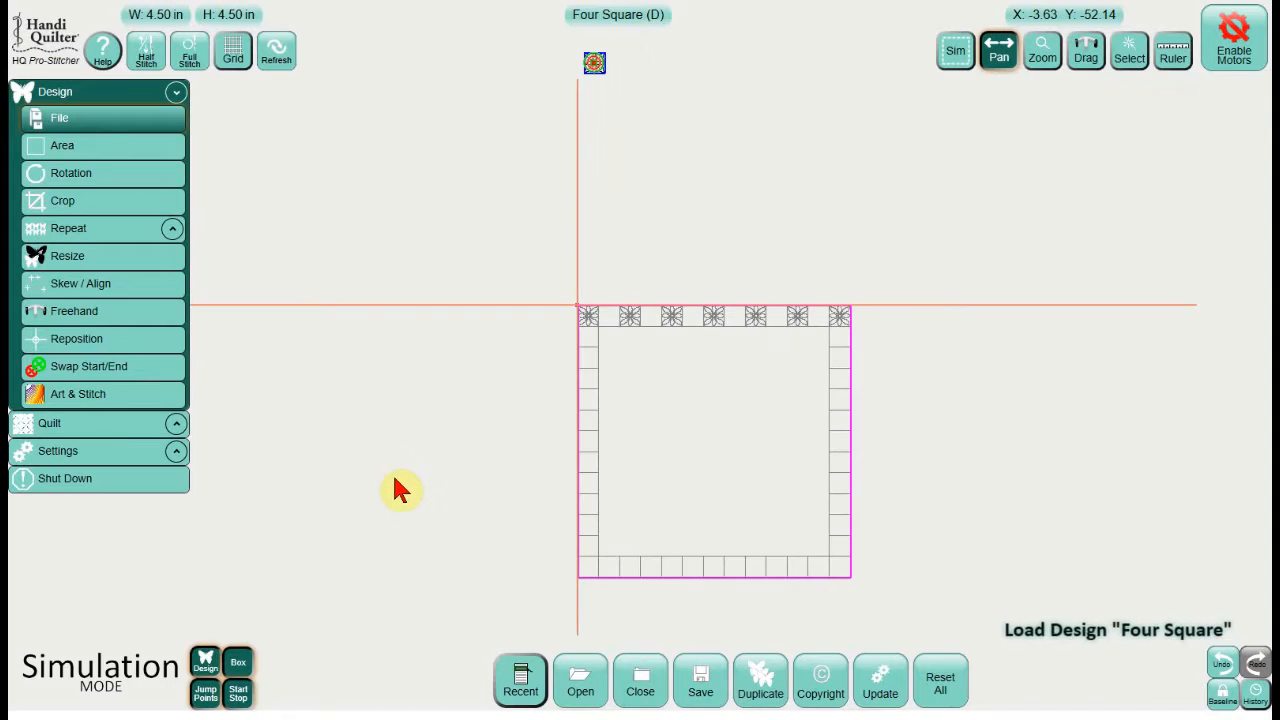
left_click(1086, 52)
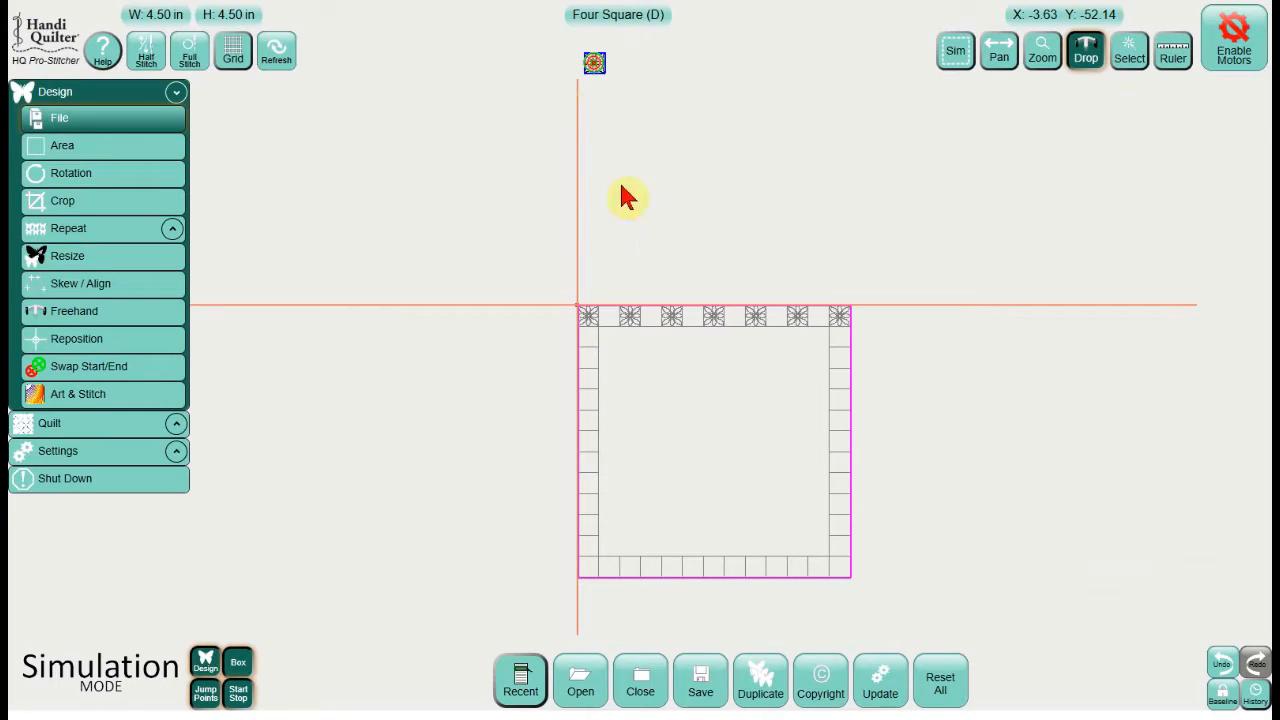
left_click_drag(621, 173, 503, 437)
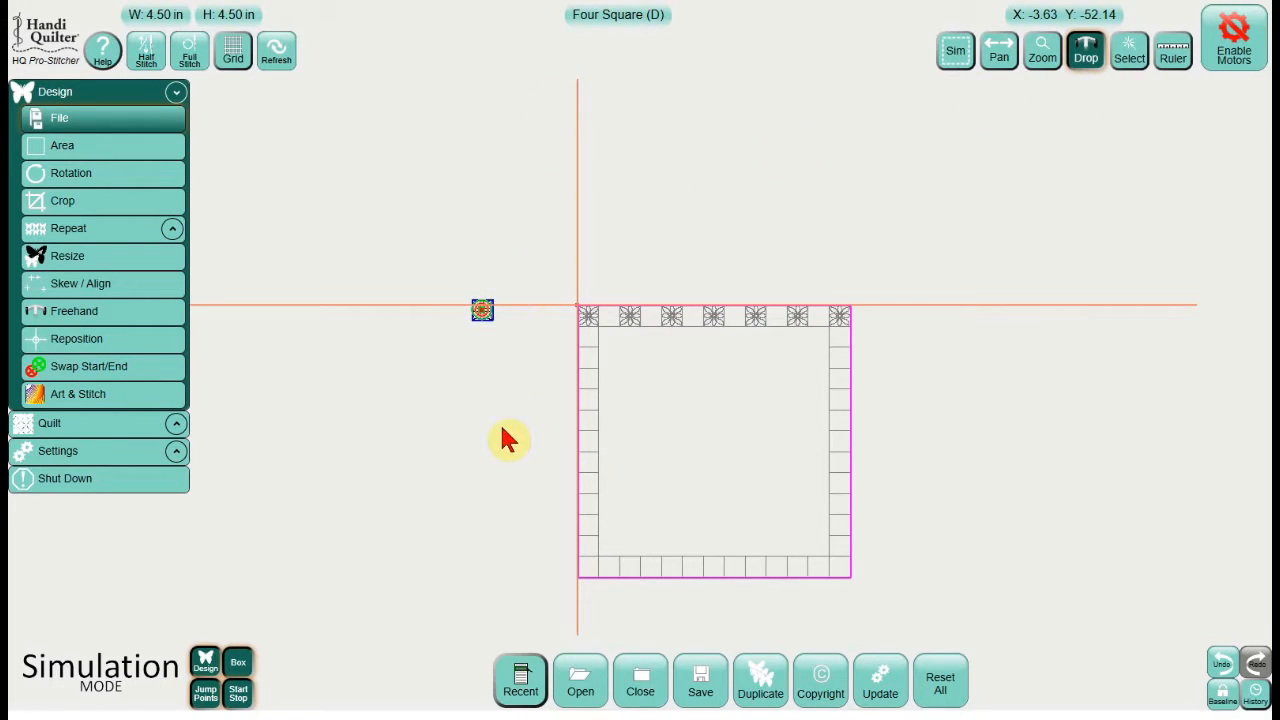
- Deselect all designs and select only the Four Square design
left_click(1113, 64)
left_click(1188, 91)
left_click(277, 66)
left_click(291, 209)
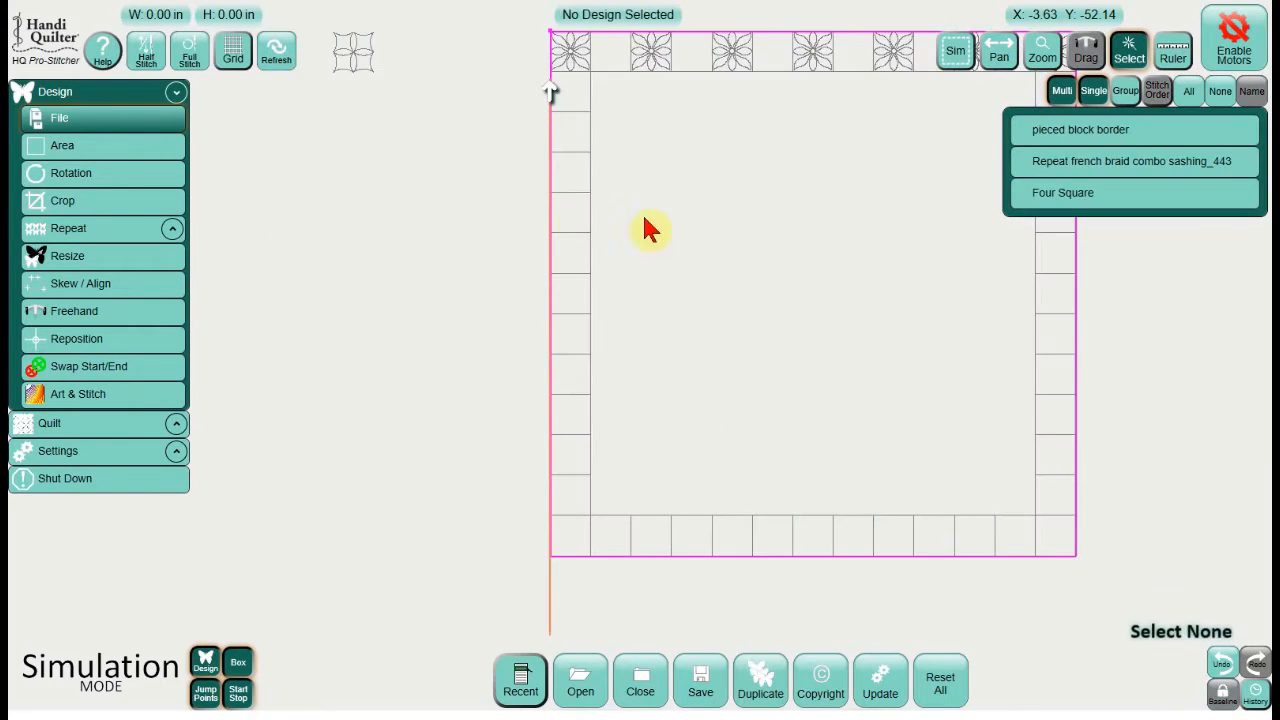
left_click(1108, 204)
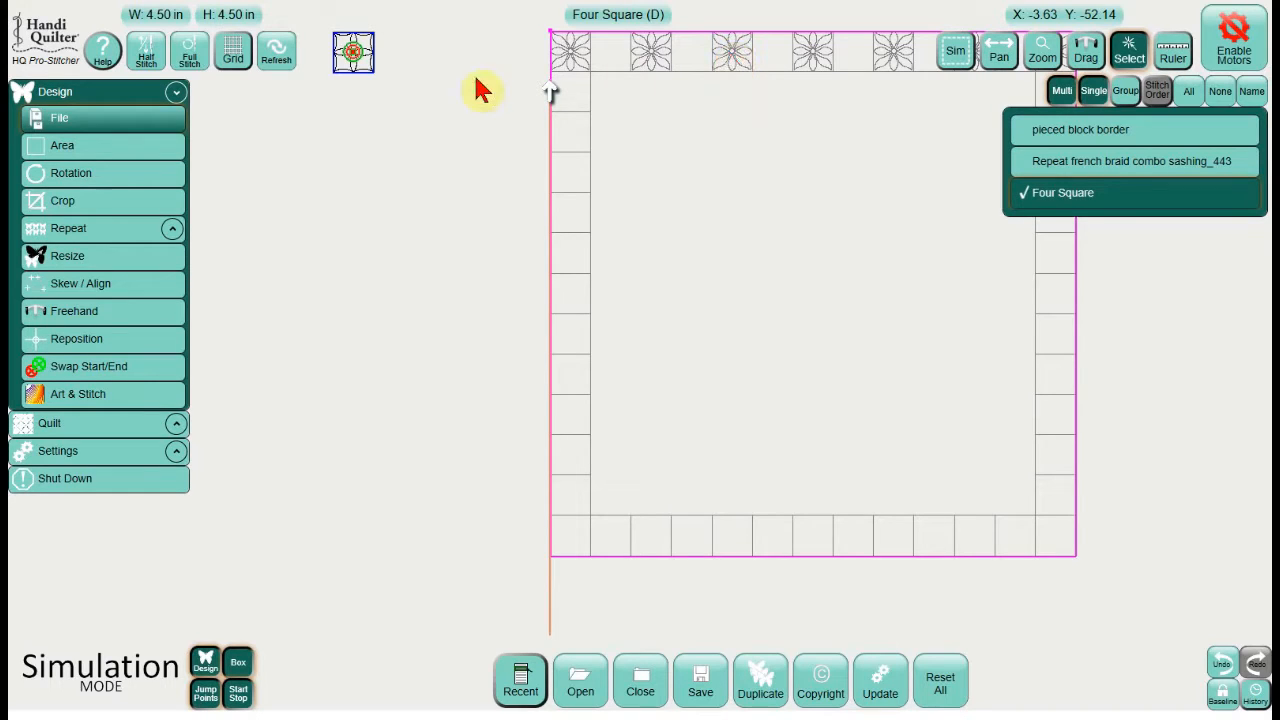
left_click(374, 69)
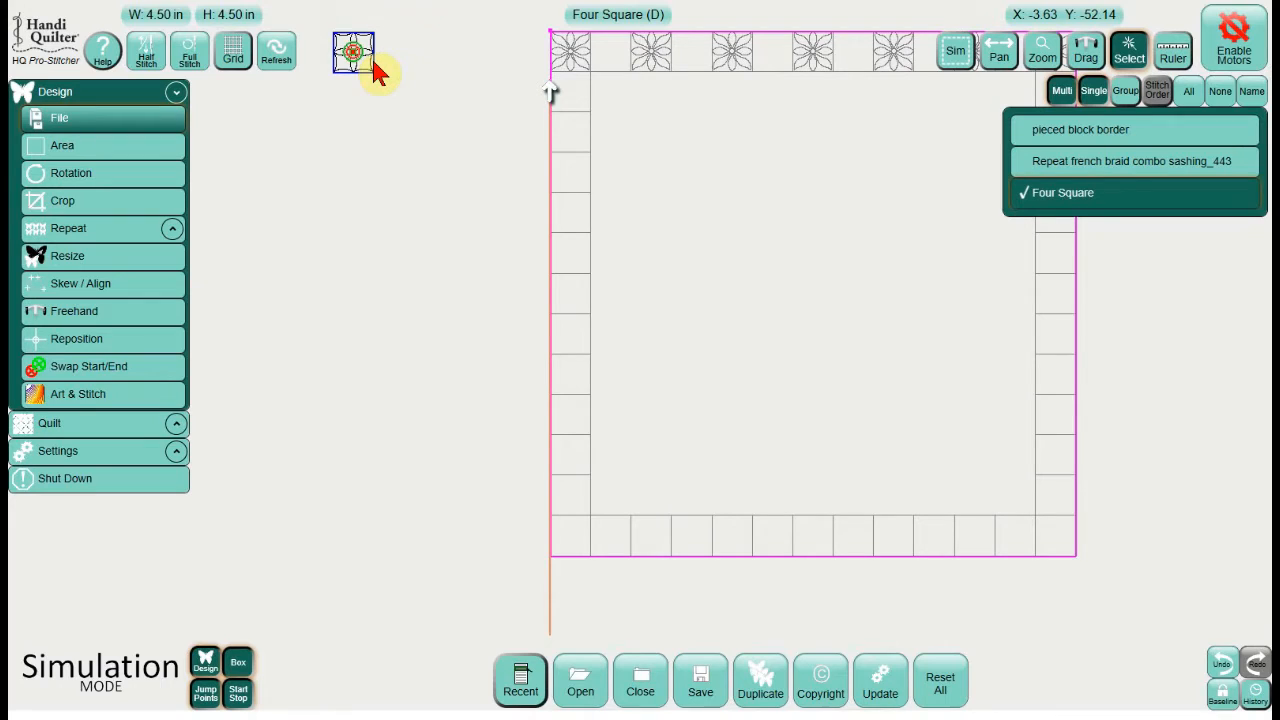
- Repeat the Four Square design 6 times horizontally with a distance of 4.5 between repeats
left_click(118, 233)
left_click(700, 700)
left_click(687, 555)
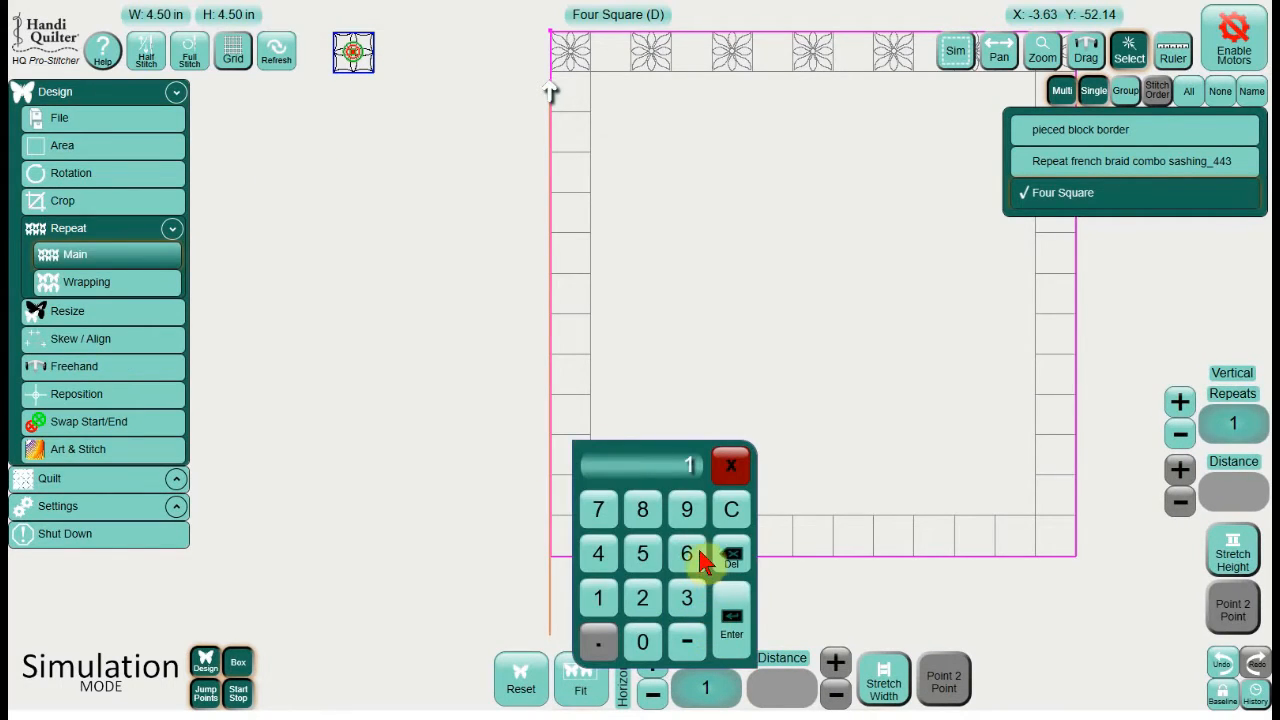
left_click(731, 625)
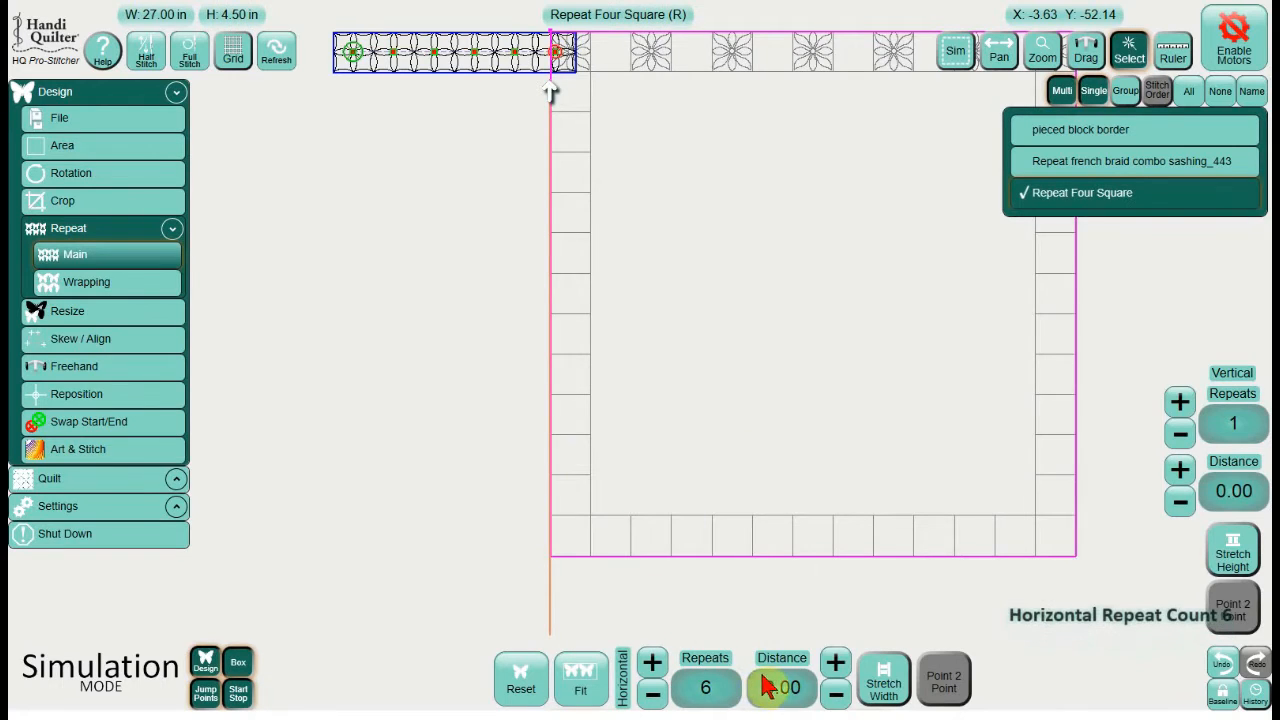
left_click(782, 687)
left_click(674, 553)
left_click(676, 640)
left_click(720, 558)
left_click(807, 620)
- Align the repeated Four Square row to the area's horizontal center and top edge, filling the gaps between the french braid designs
left_click(155, 338)
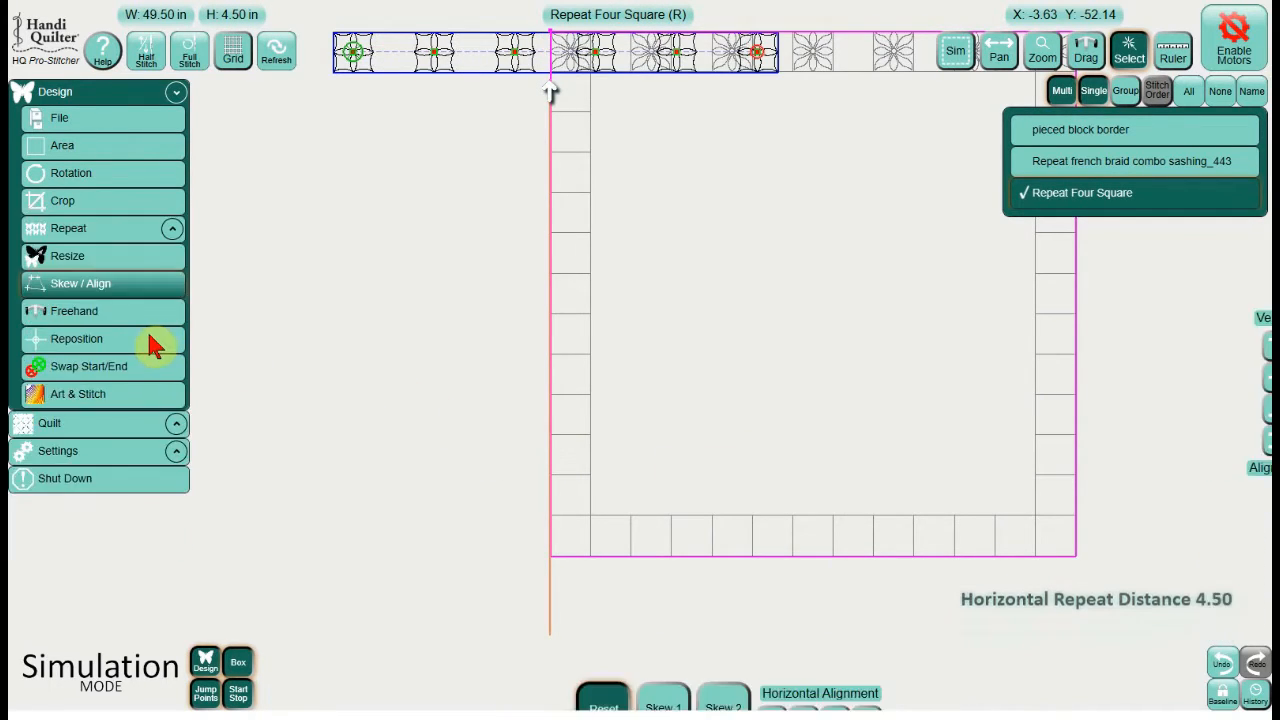
left_click(805, 690)
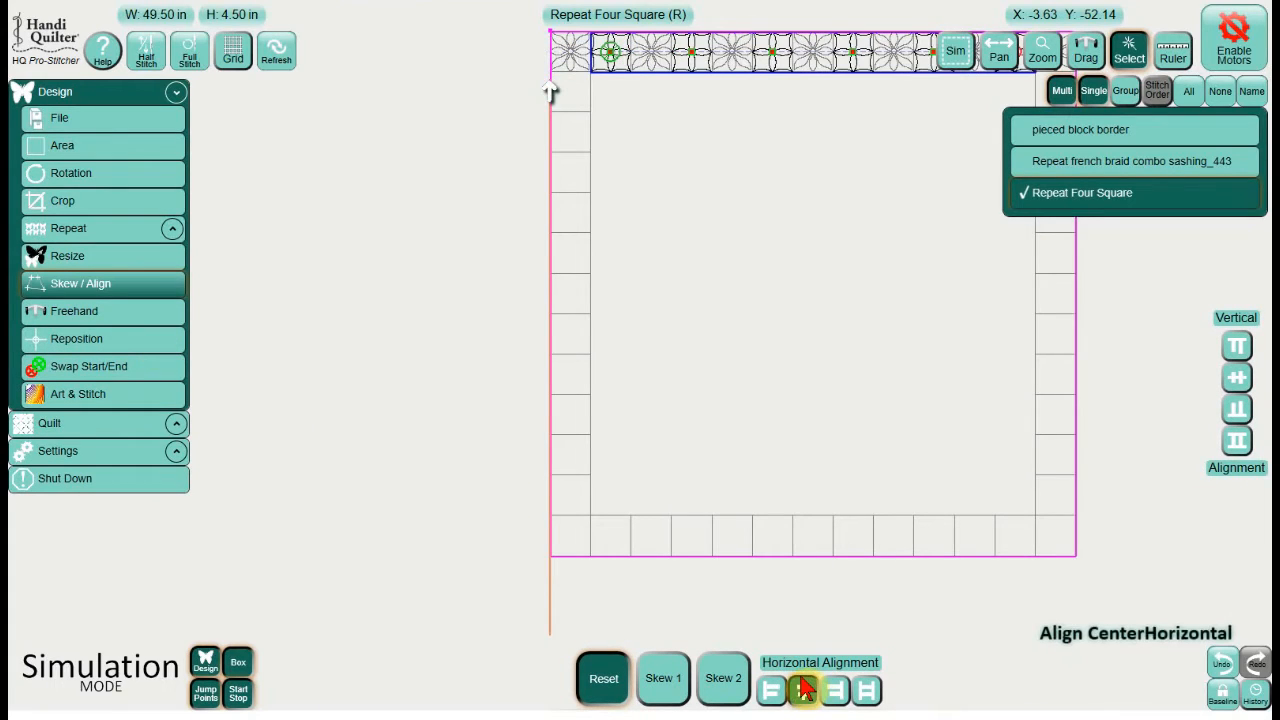
left_click(1232, 352)
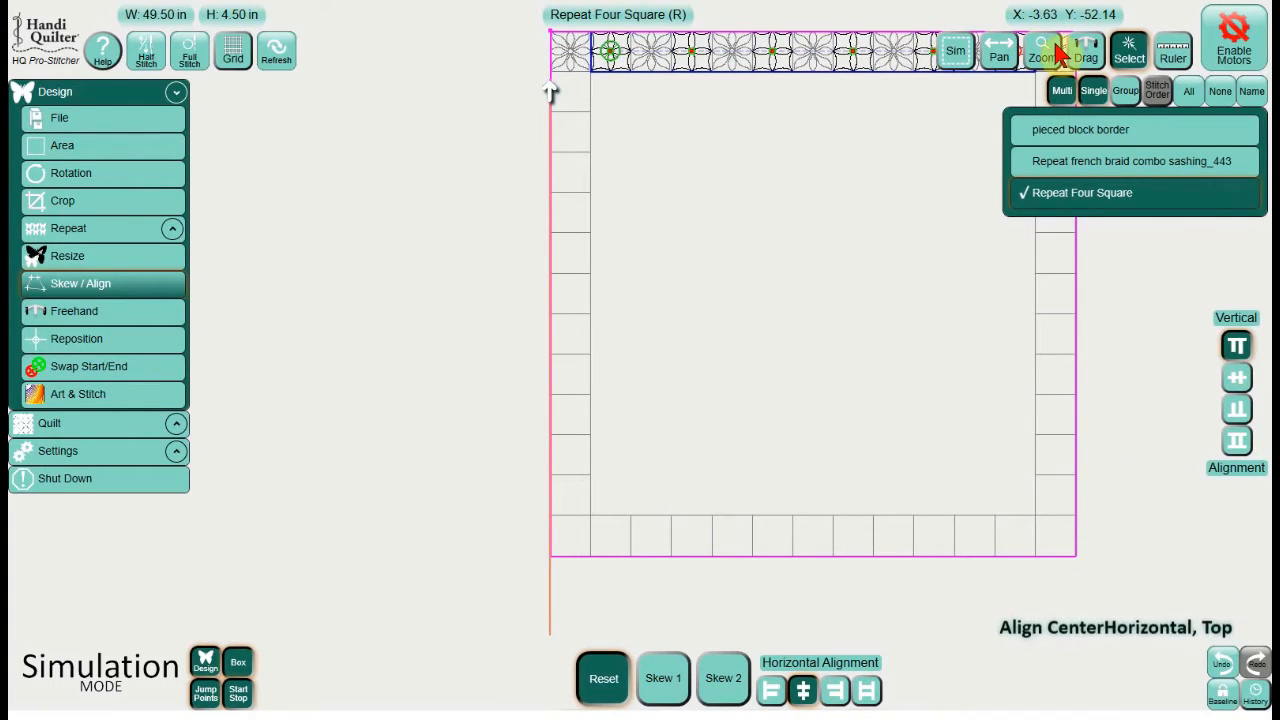
- Select the repeated french braid and Four Square rows together and baseline them into one merged design
left_click(1000, 50)
left_click_drag(800, 234, 688, 250)
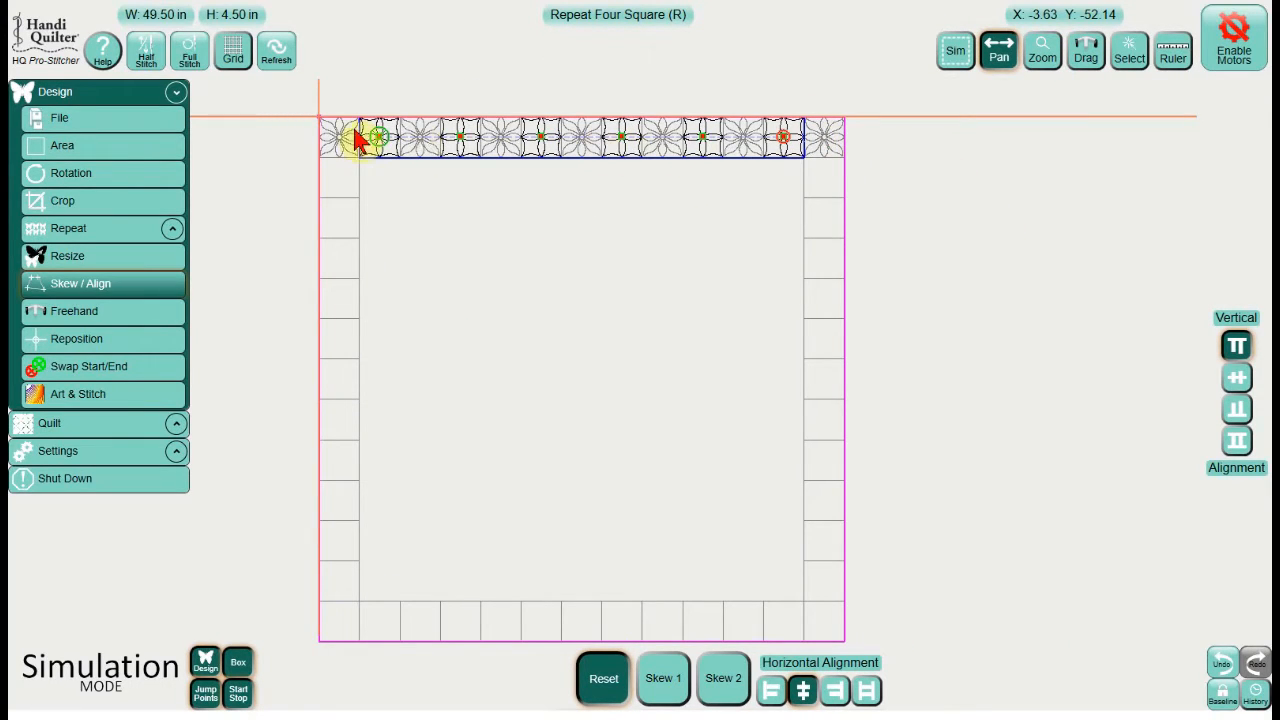
left_click(1132, 56)
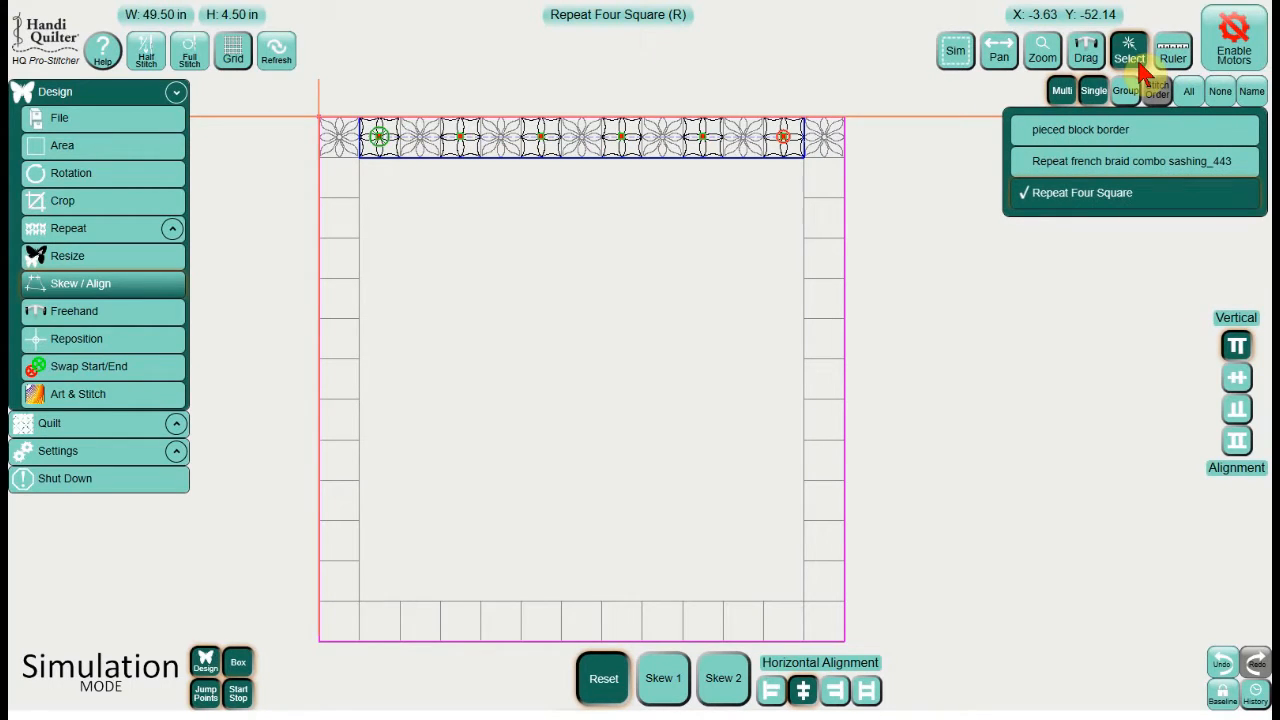
left_click(1092, 92)
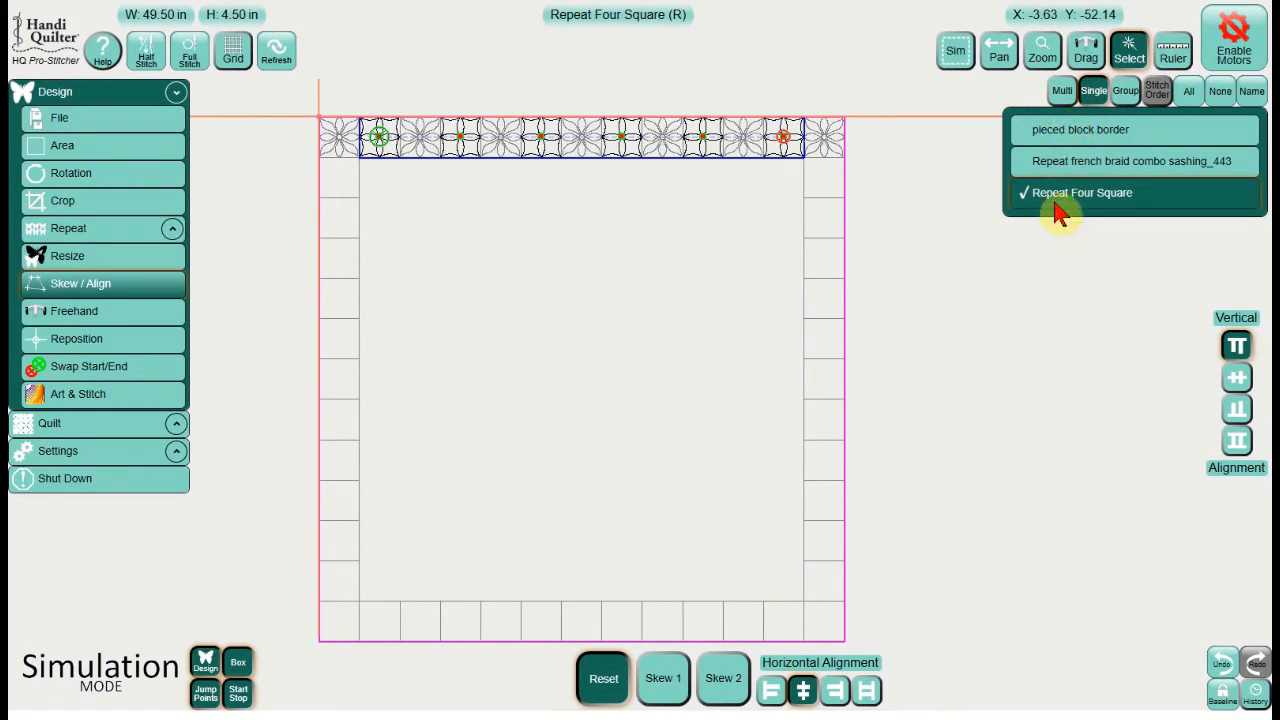
left_click(1090, 138)
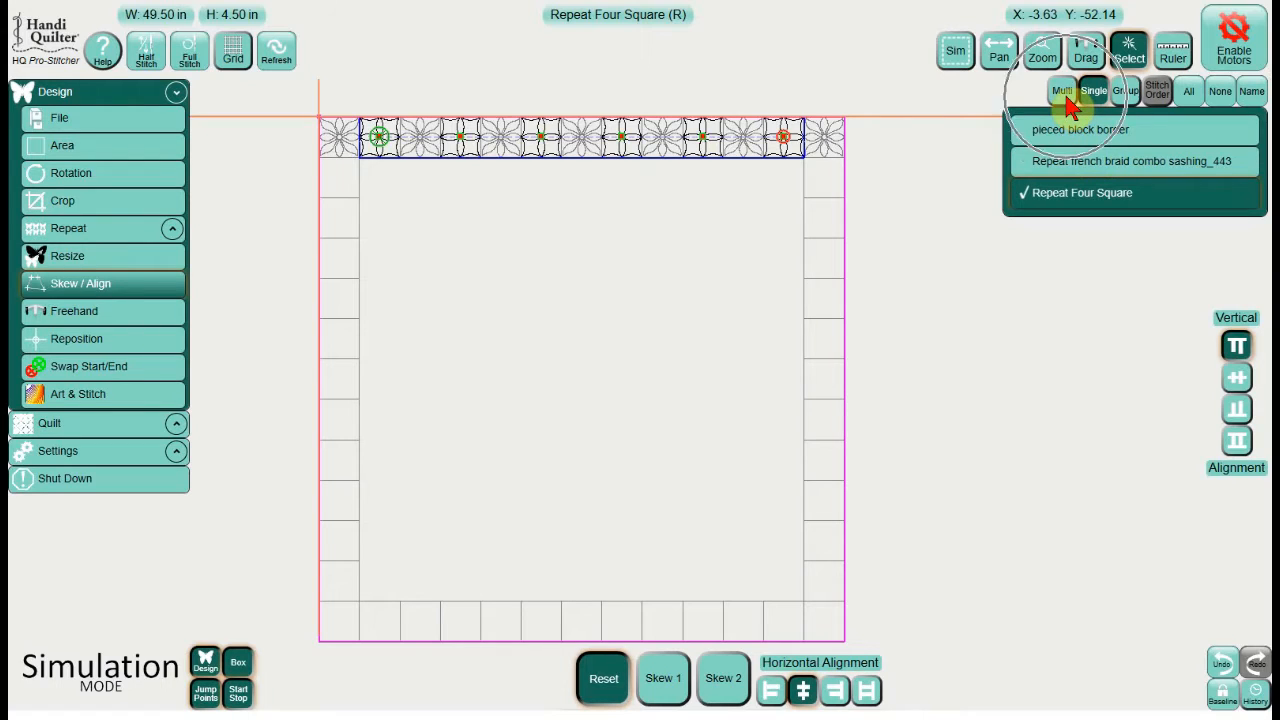
left_click(1062, 94)
left_click(1085, 163)
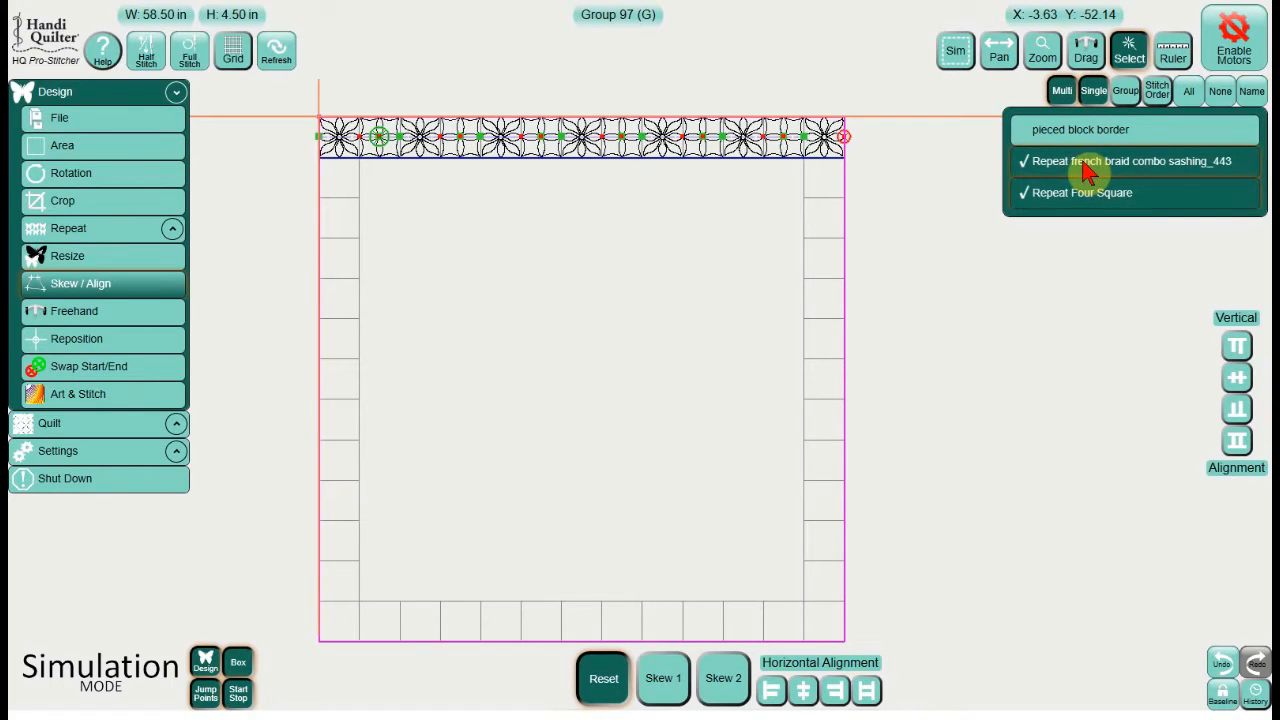
left_click(1221, 697)
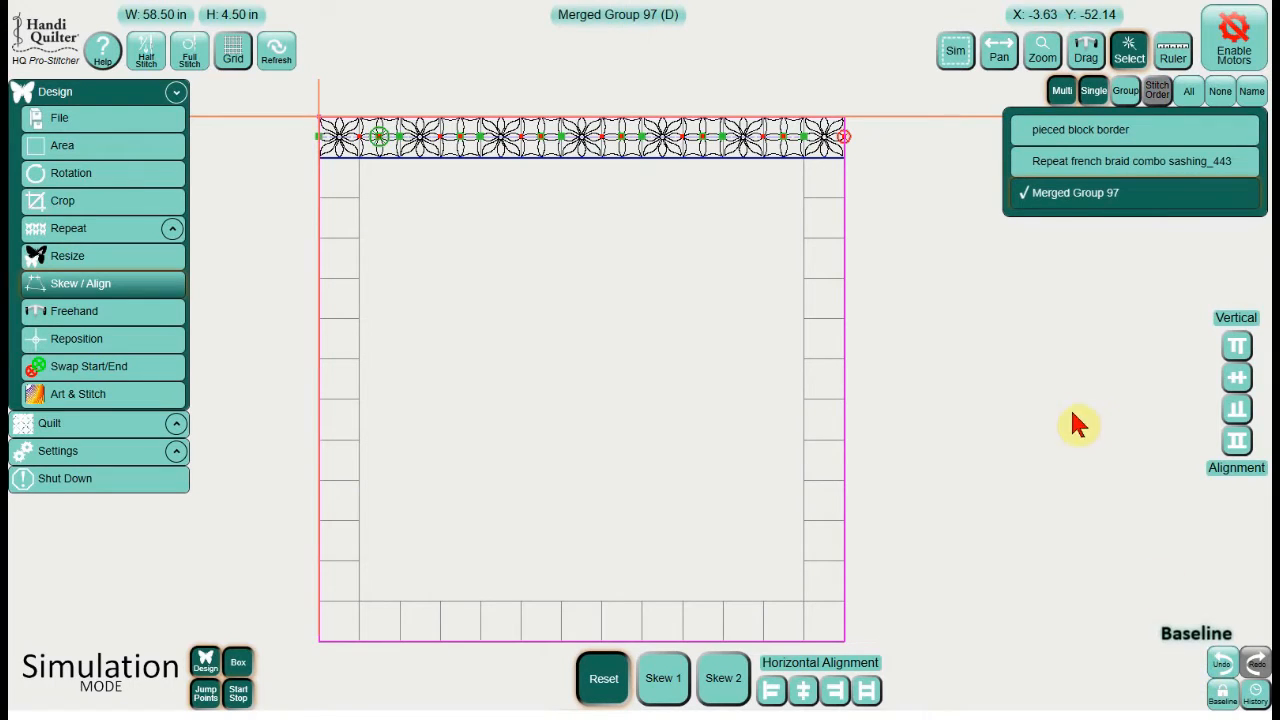
- Rename the merged top border design as border top
left_click(1075, 203)
left_click(1253, 96)
left_click(697, 275)
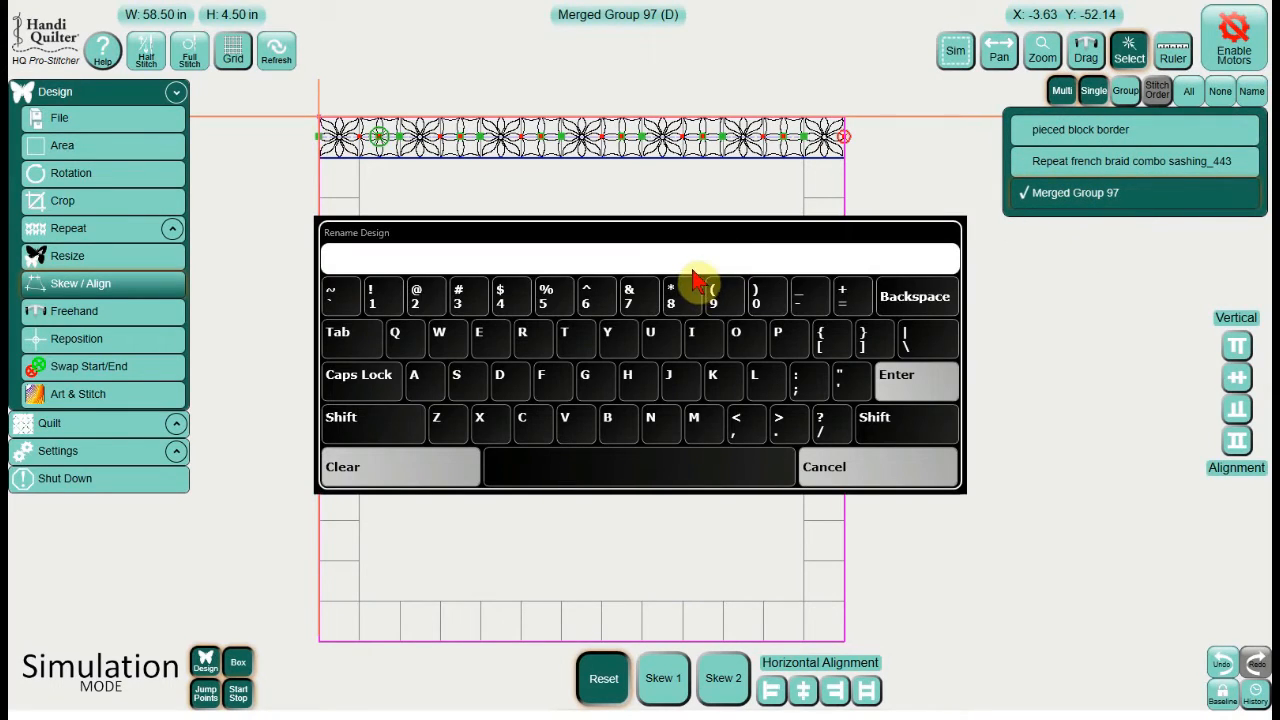
type("border top")
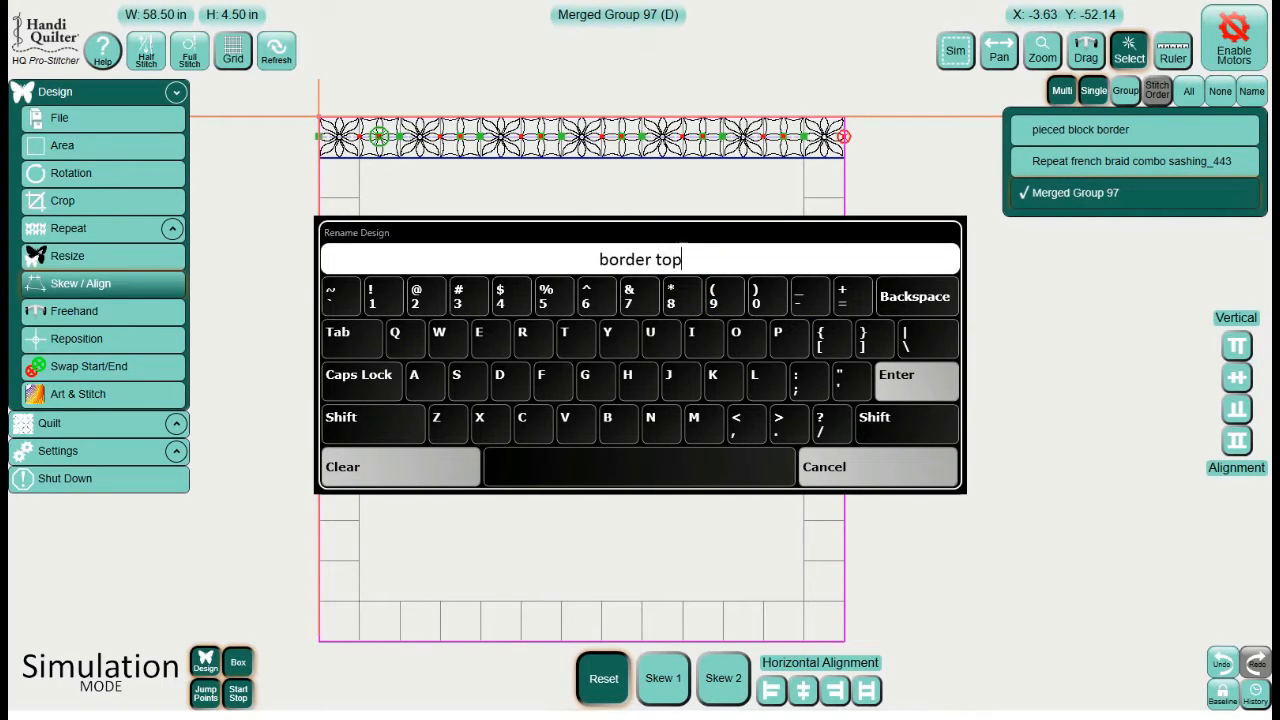
left_click(916, 375)
left_click(610, 422)
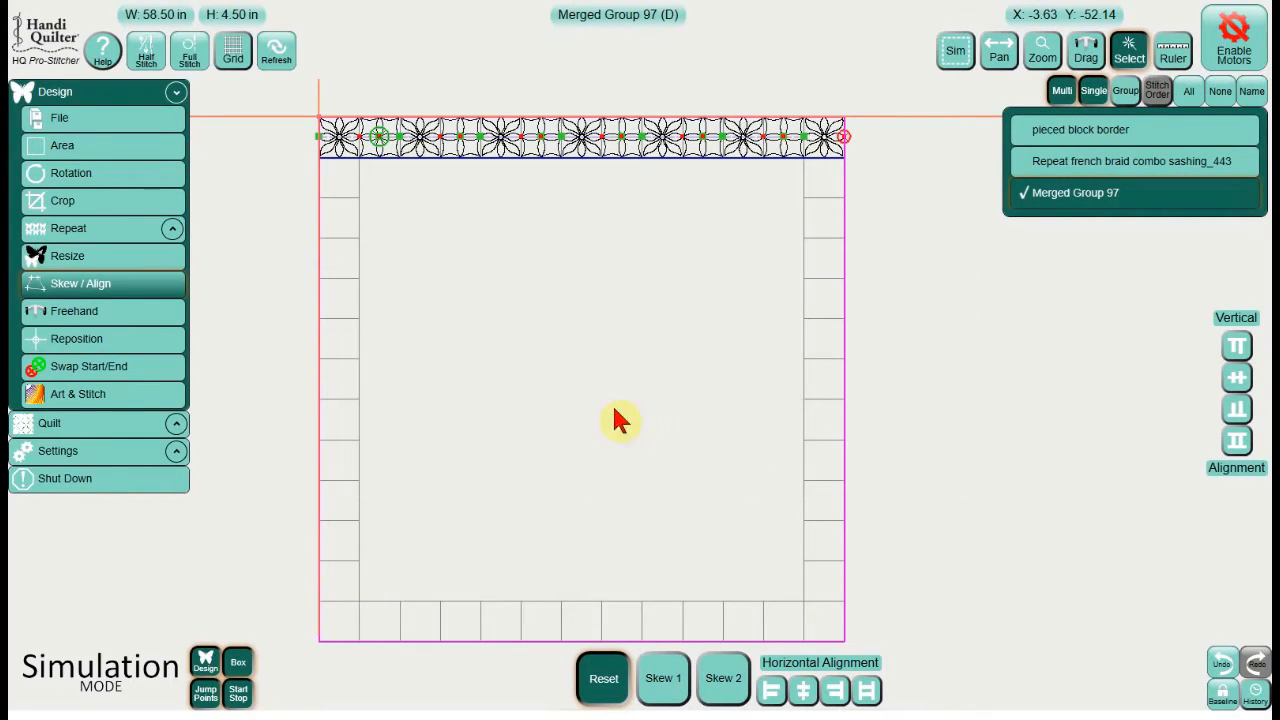
- Save the design as border top.hqf in the For Sim Style folder, overwriting the existing file
left_click(137, 120)
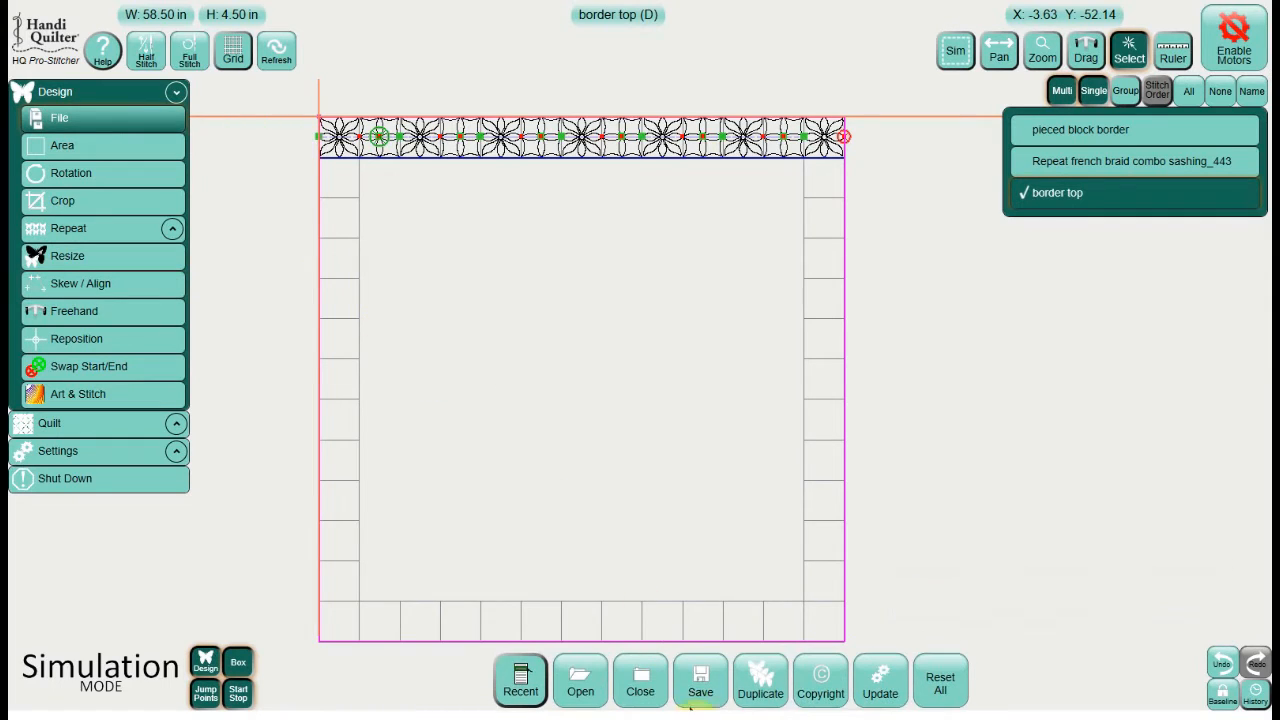
left_click(700, 690)
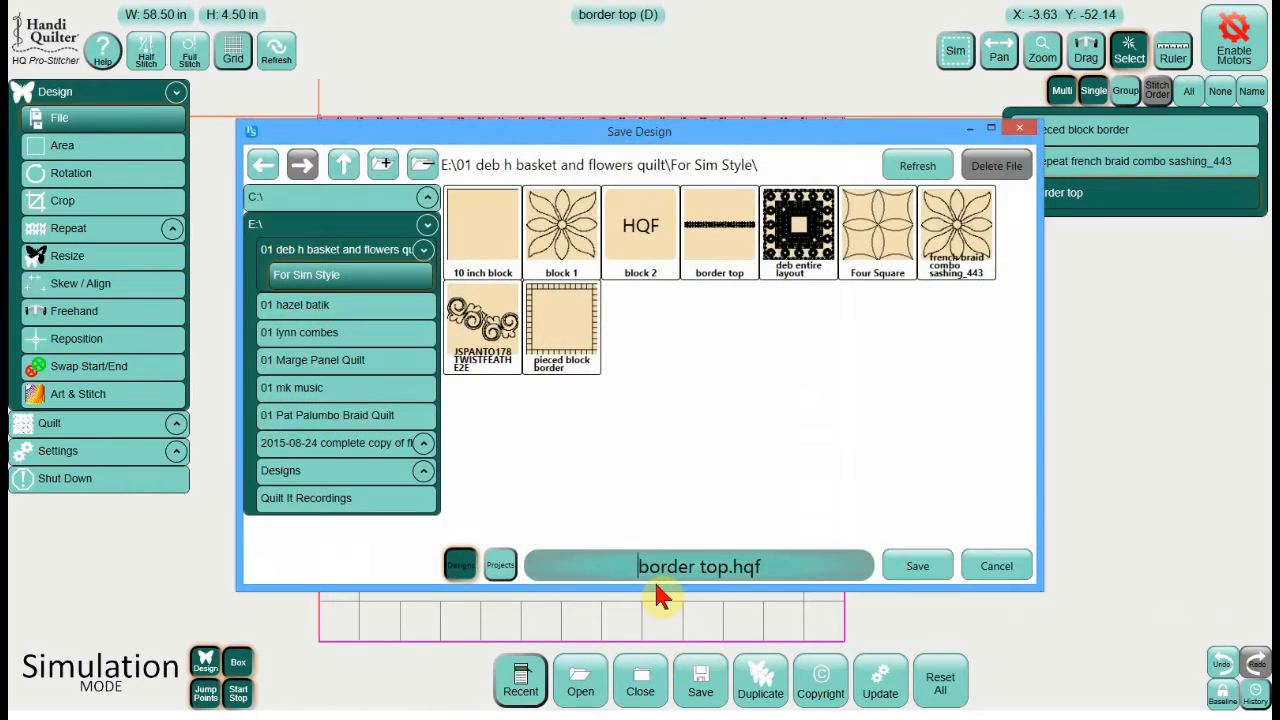
left_click(928, 568)
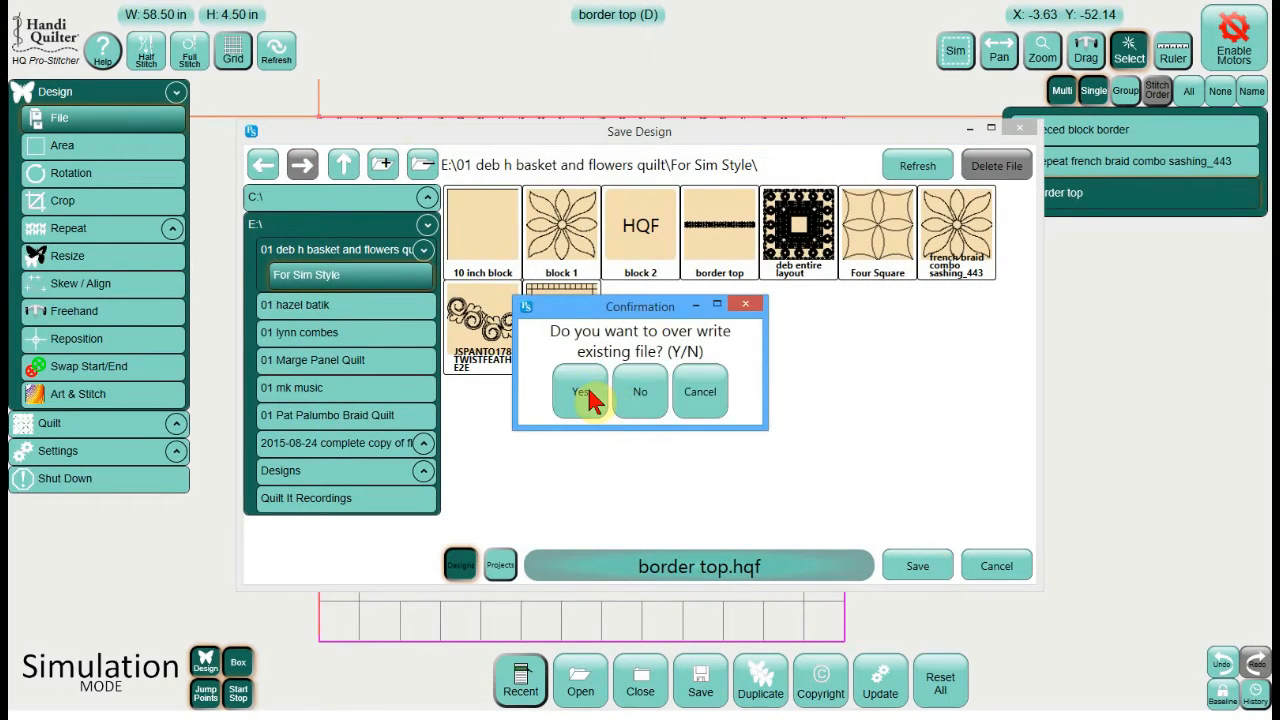
left_click(588, 392)
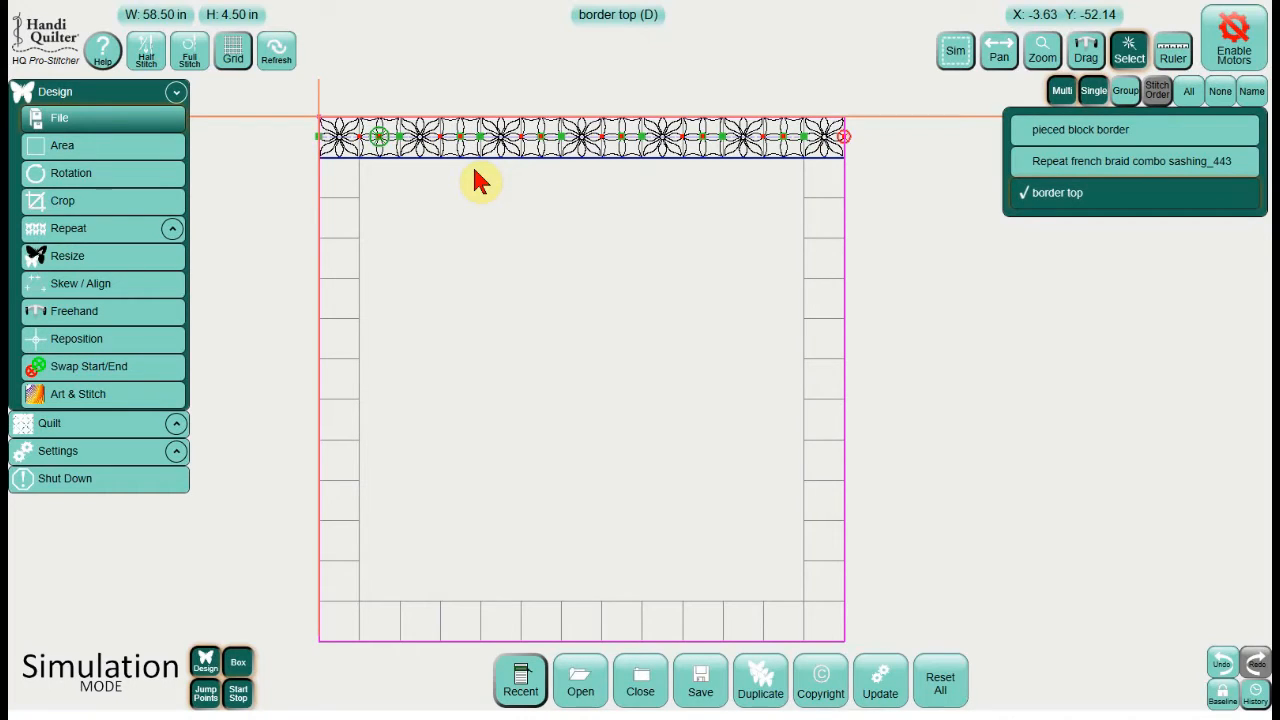
- Duplicate the border top design and align the copy to the area's horizontal center and bottom edge to fill the bottom border
left_click(553, 157)
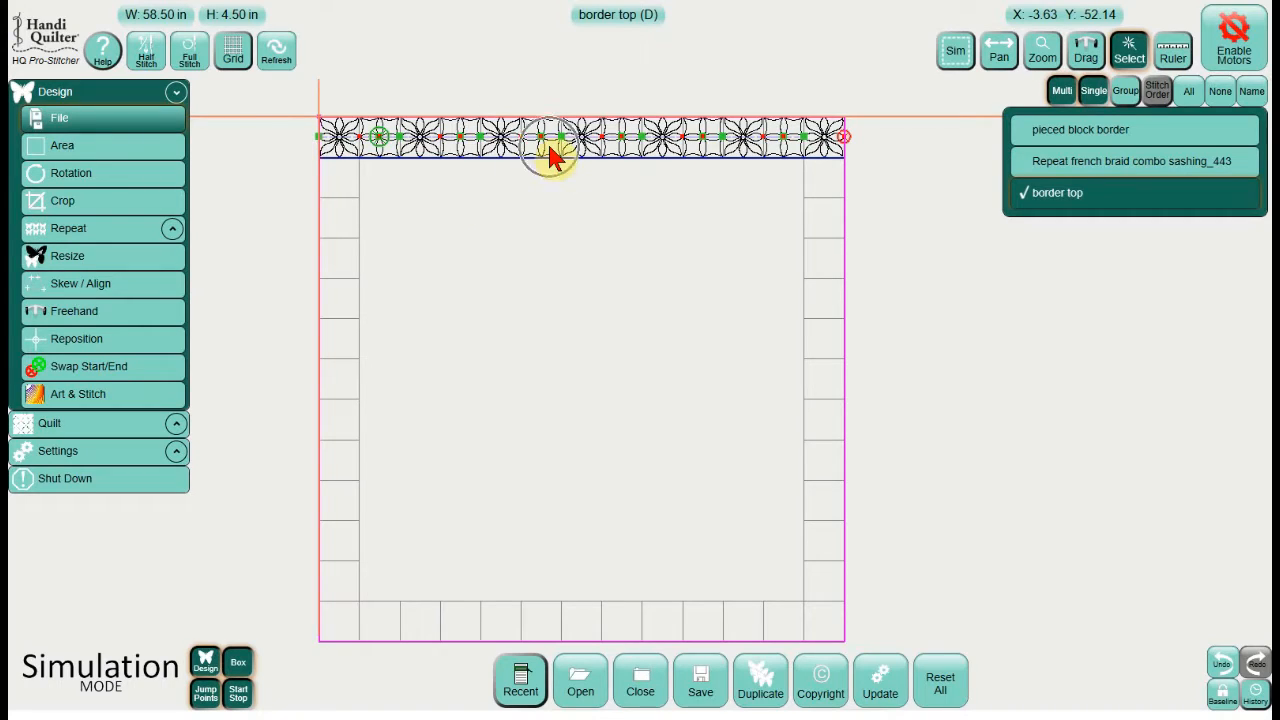
left_click(551, 157)
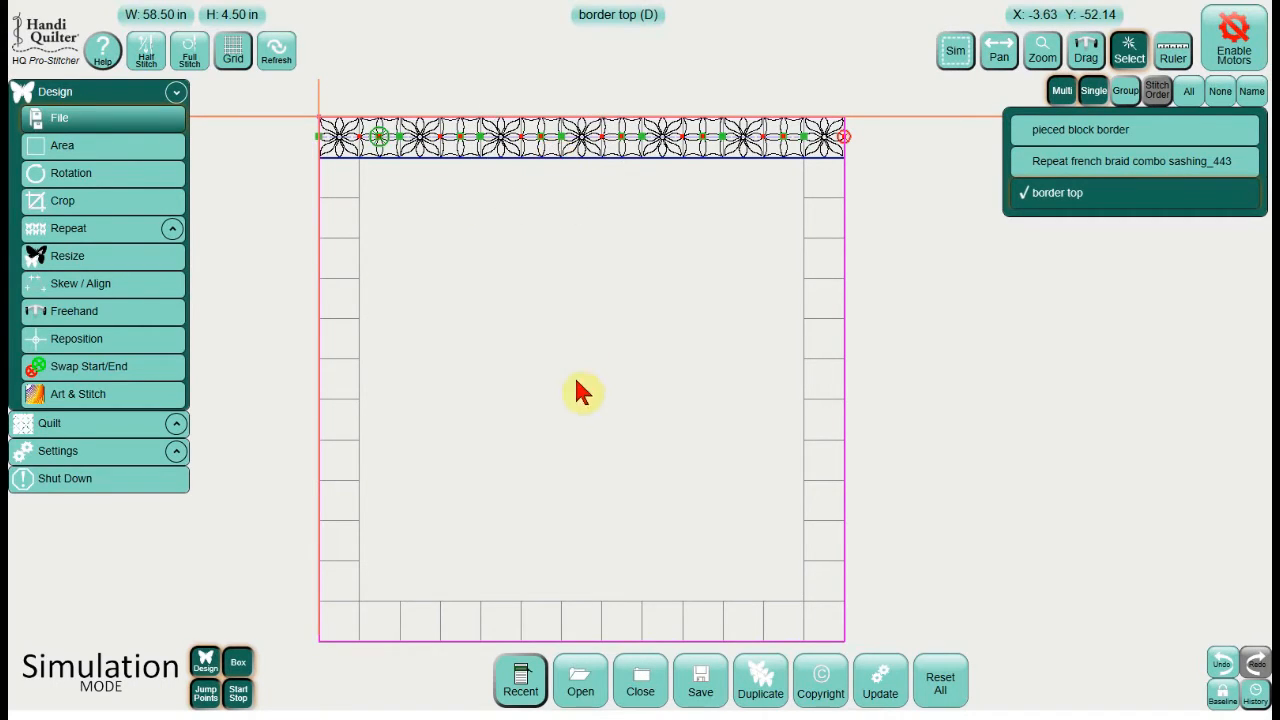
left_click(579, 626)
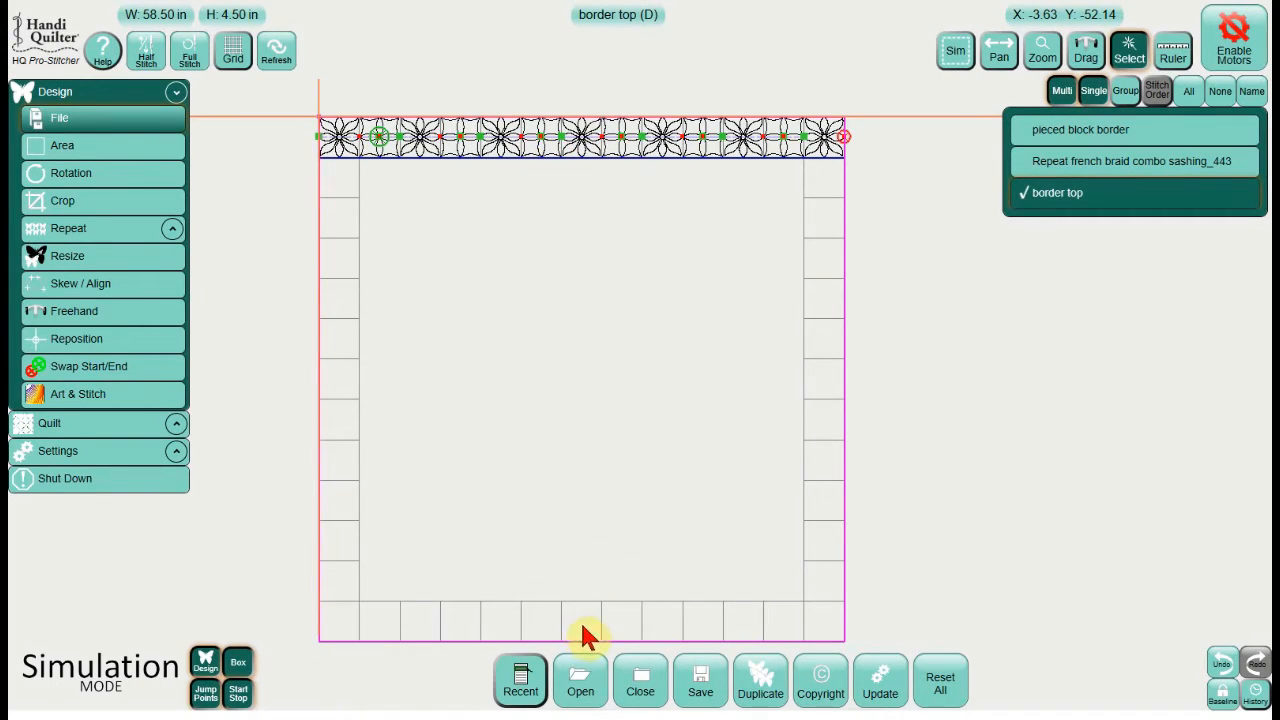
left_click(757, 680)
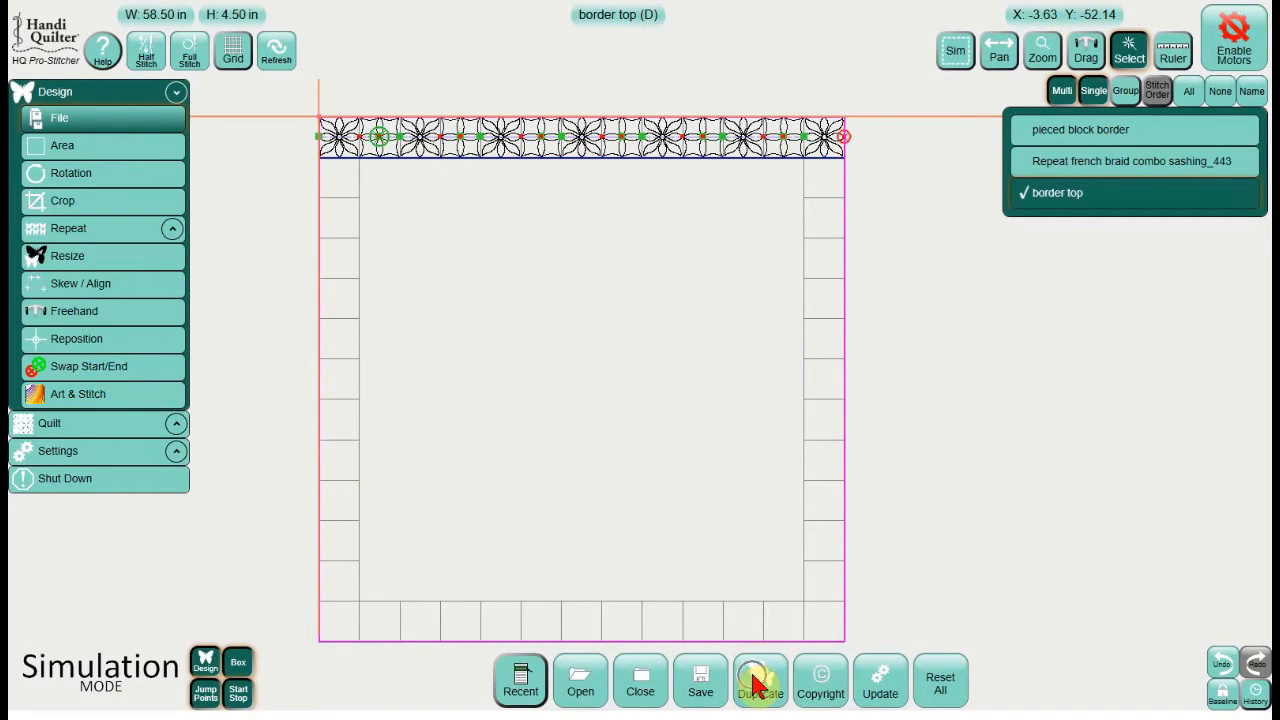
left_click(122, 287)
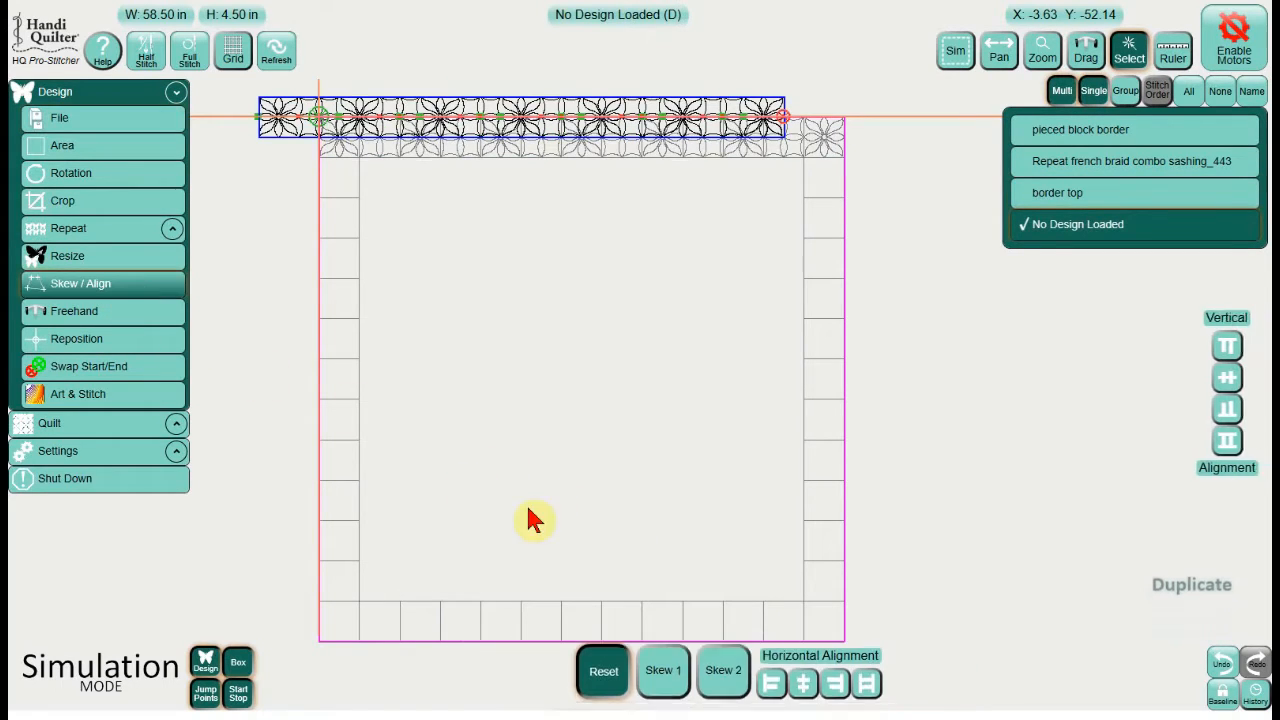
left_click(801, 689)
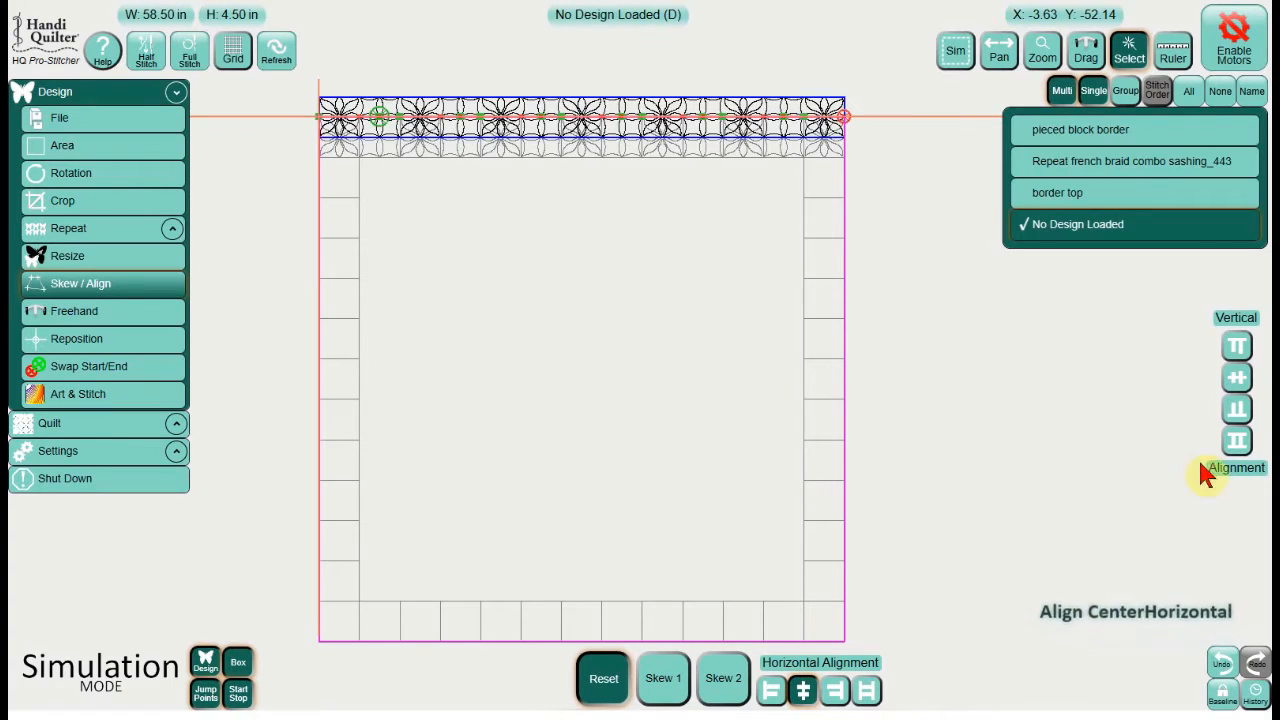
left_click(1238, 410)
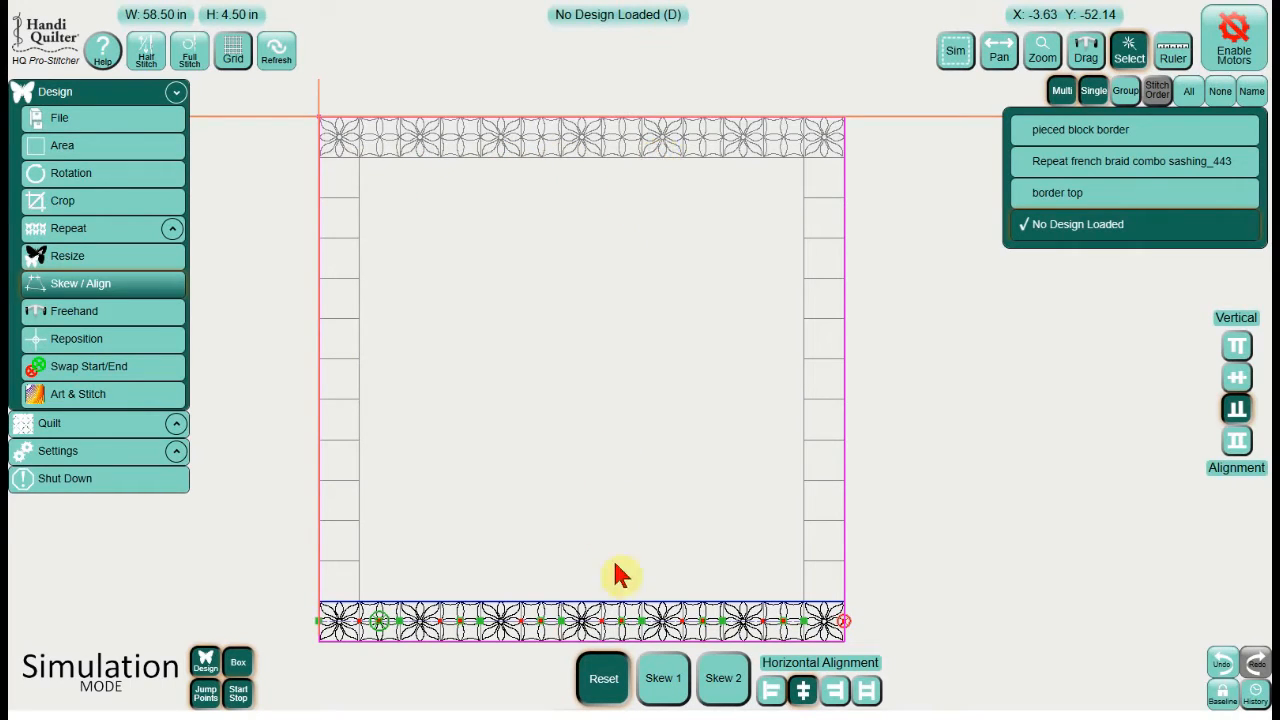
left_click(646, 618)
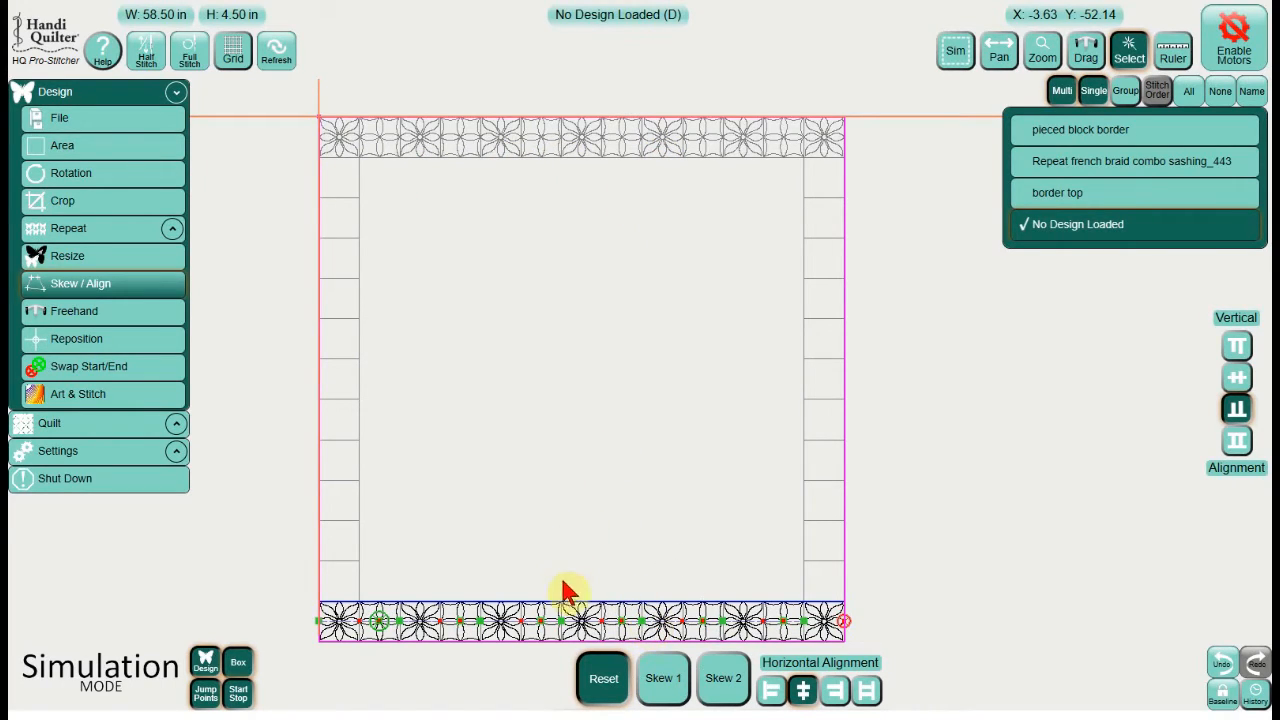
left_click(588, 620)
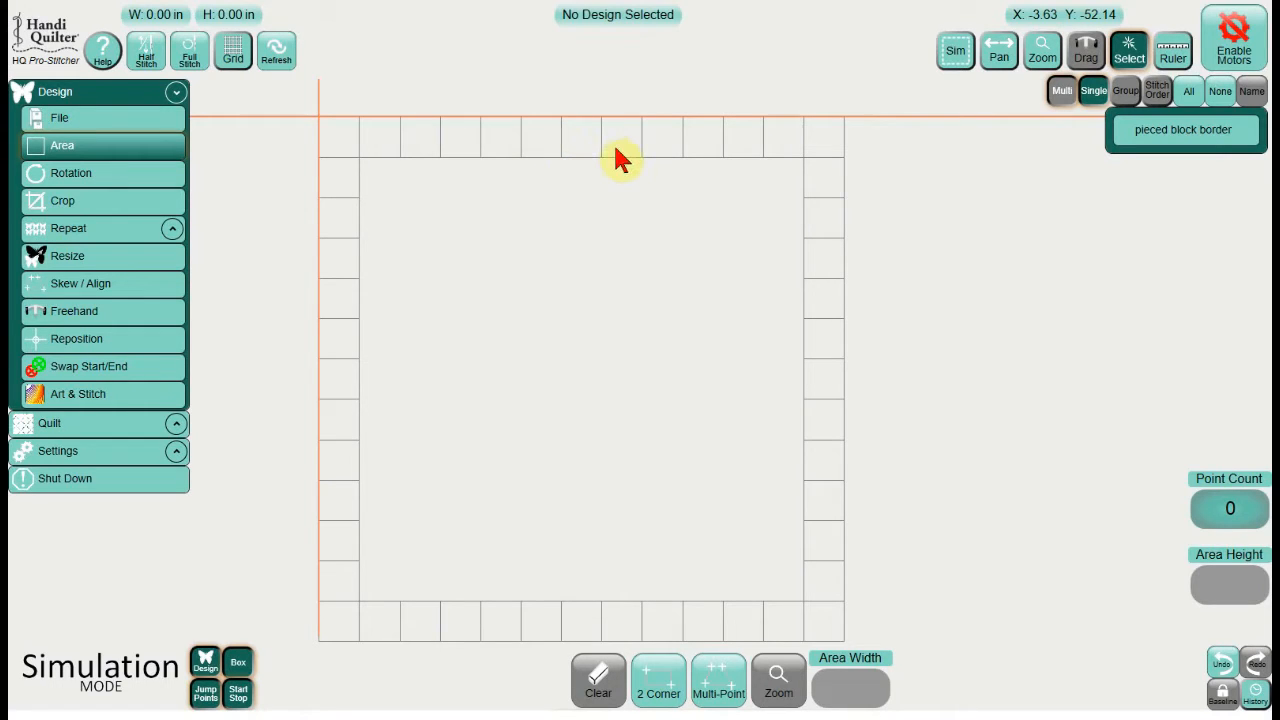
- Load the recent design french braid combo sashing_443.hqf and place it outside the border, beside its upper-left corner block
left_click(160, 118)
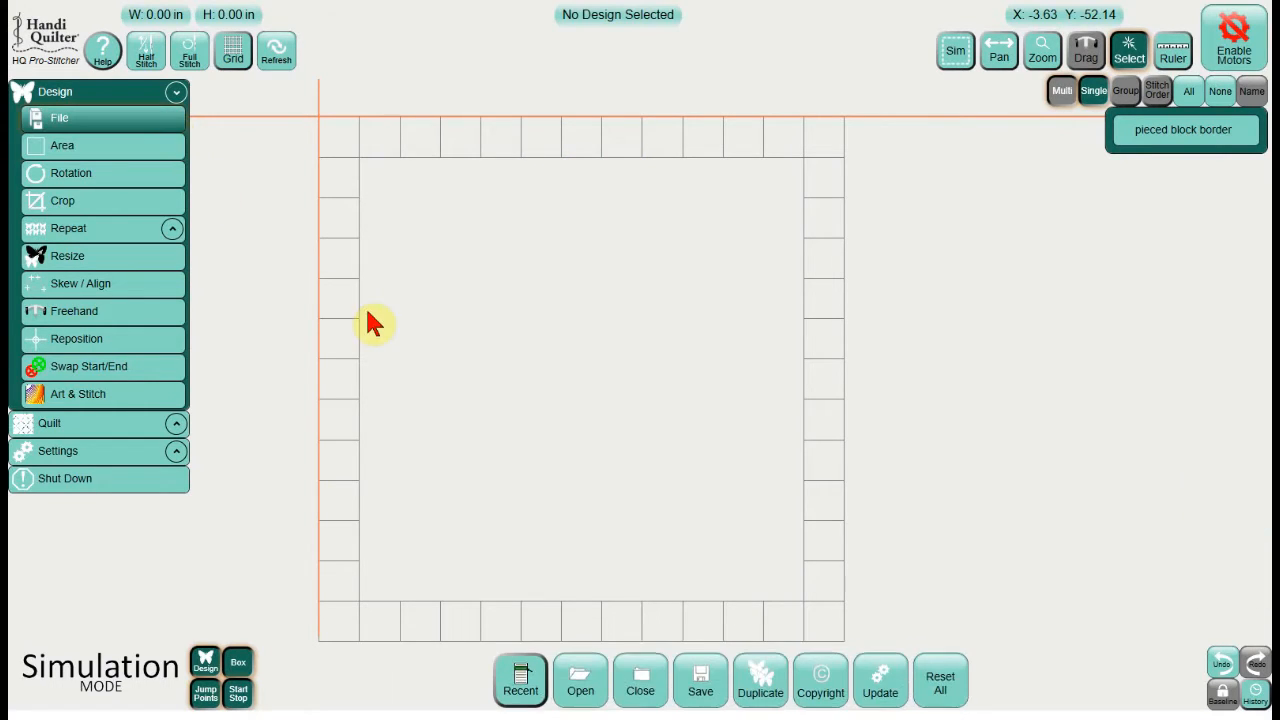
left_click(520, 678)
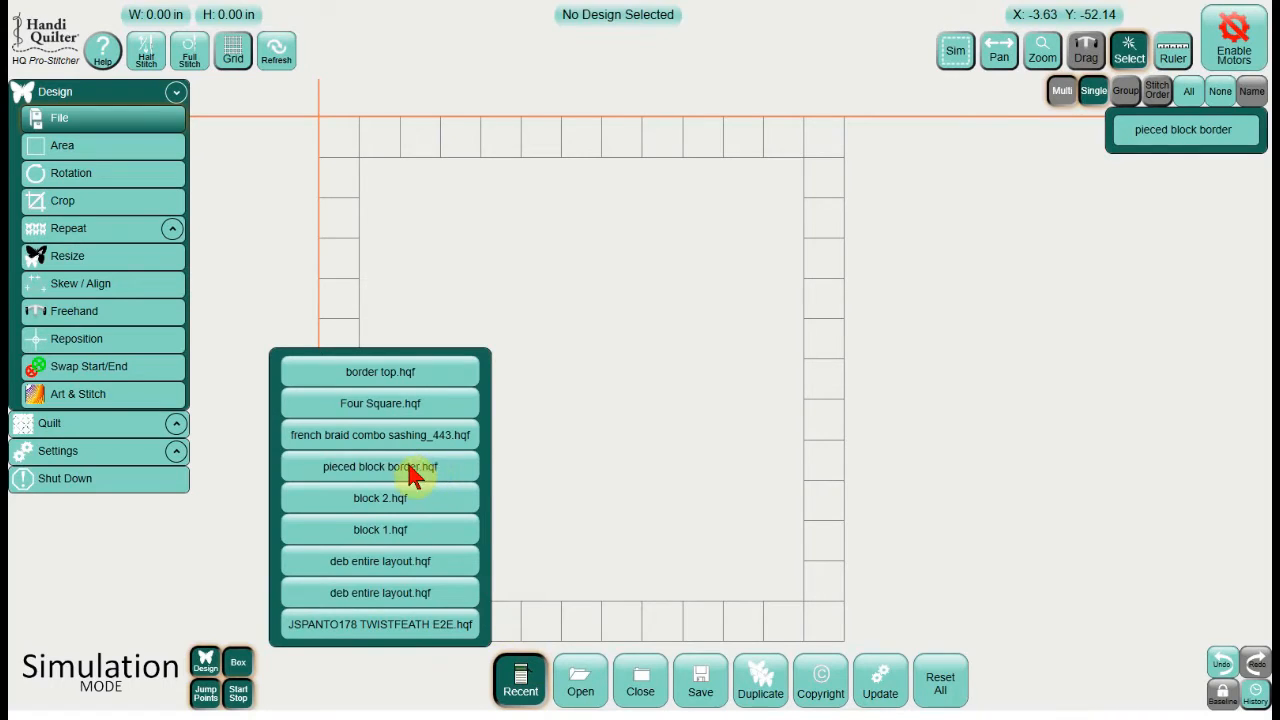
left_click(400, 440)
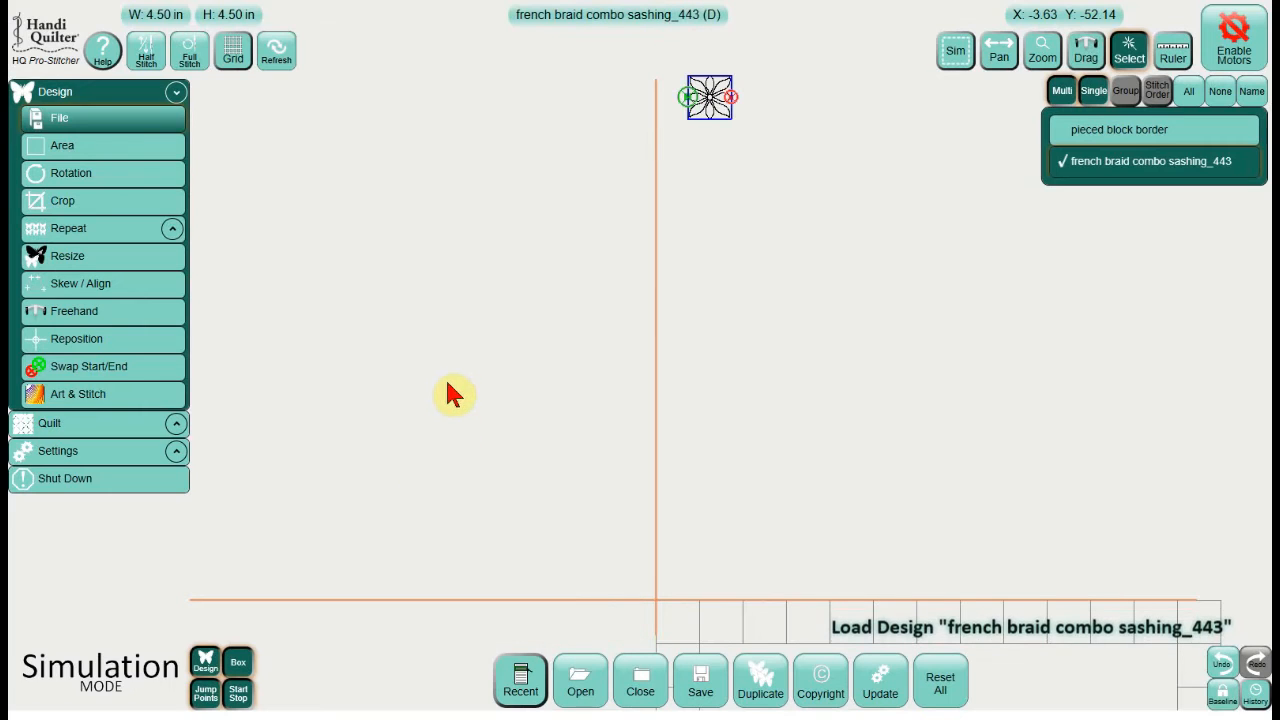
left_click(1086, 50)
left_click_drag(720, 134, 580, 650)
left_click(1129, 50)
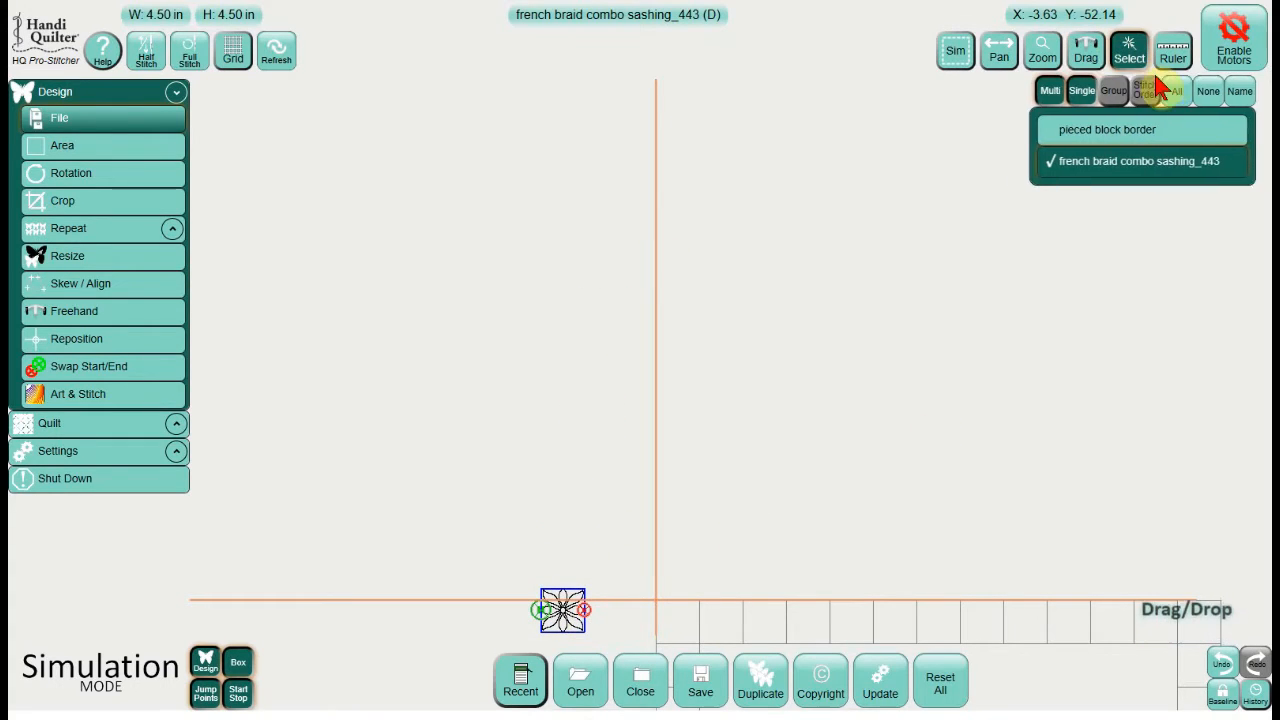
left_click(1188, 91)
left_click(277, 50)
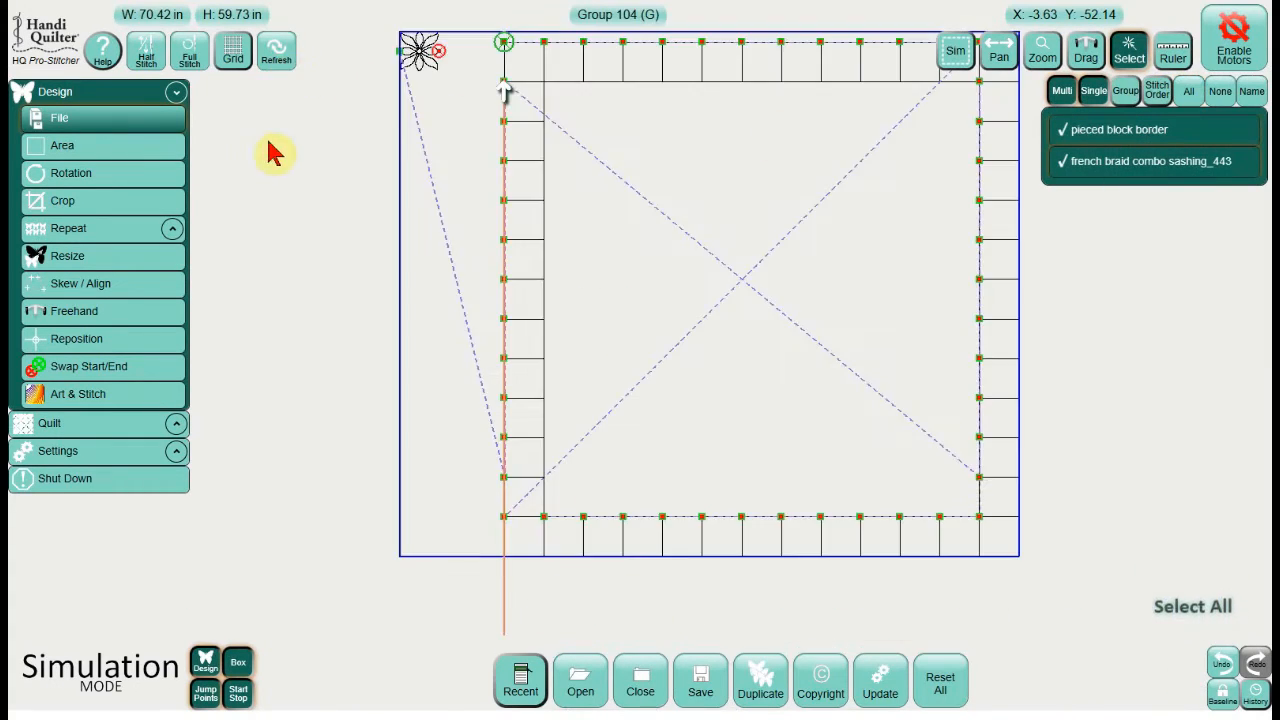
left_click(429, 151)
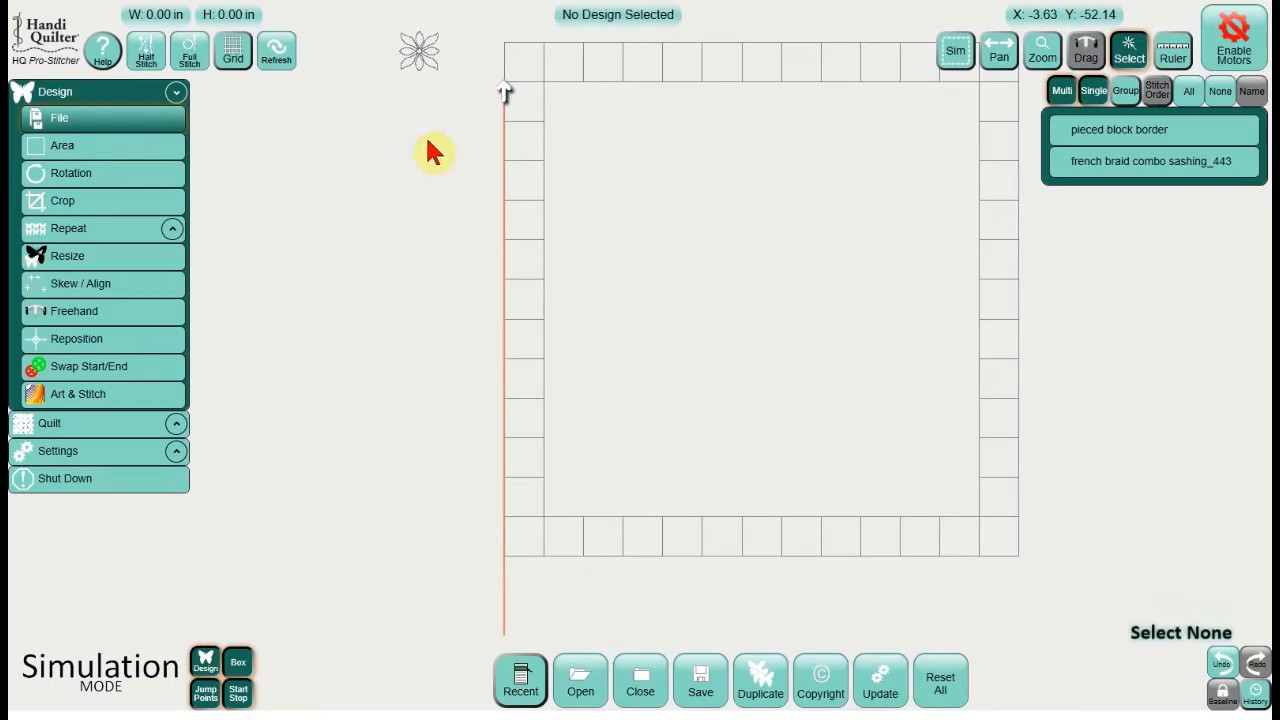
- Define a four-point area about 3.95 in wide and 3.86 in high around the border's upper-left corner block
left_click(956, 52)
left_click(998, 50)
left_click_drag(893, 130, 115, 172)
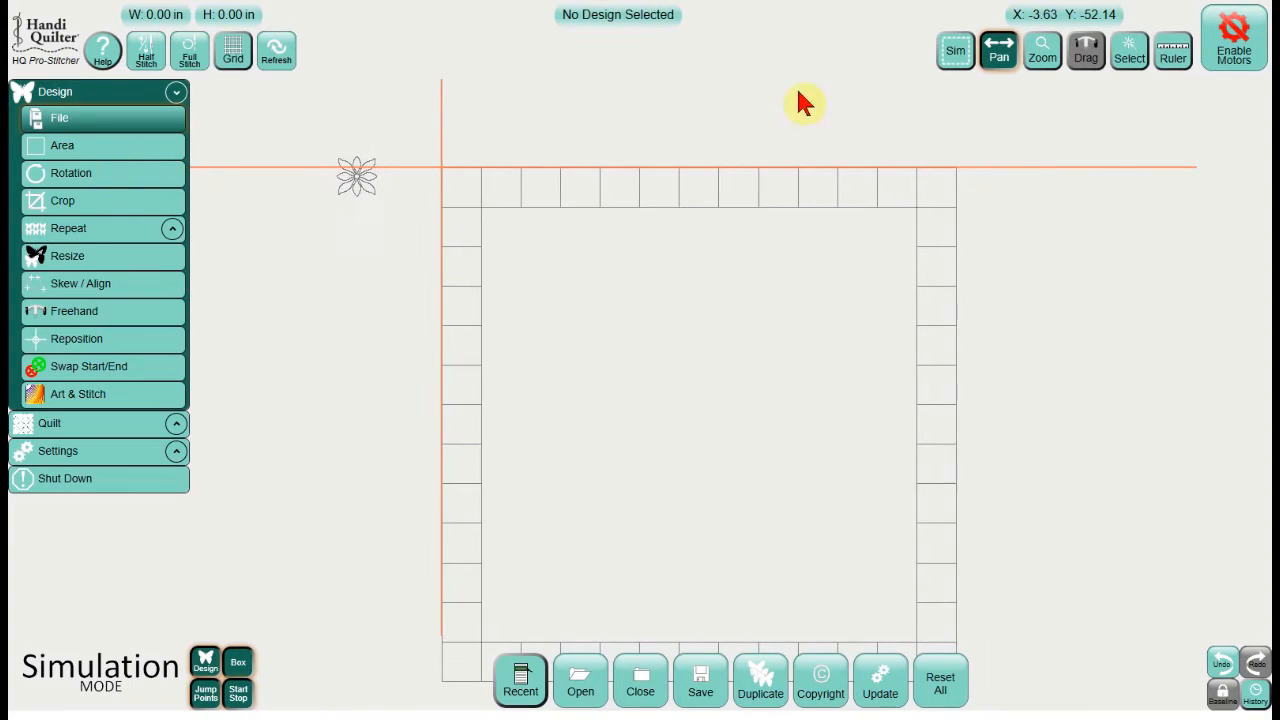
left_click(962, 51)
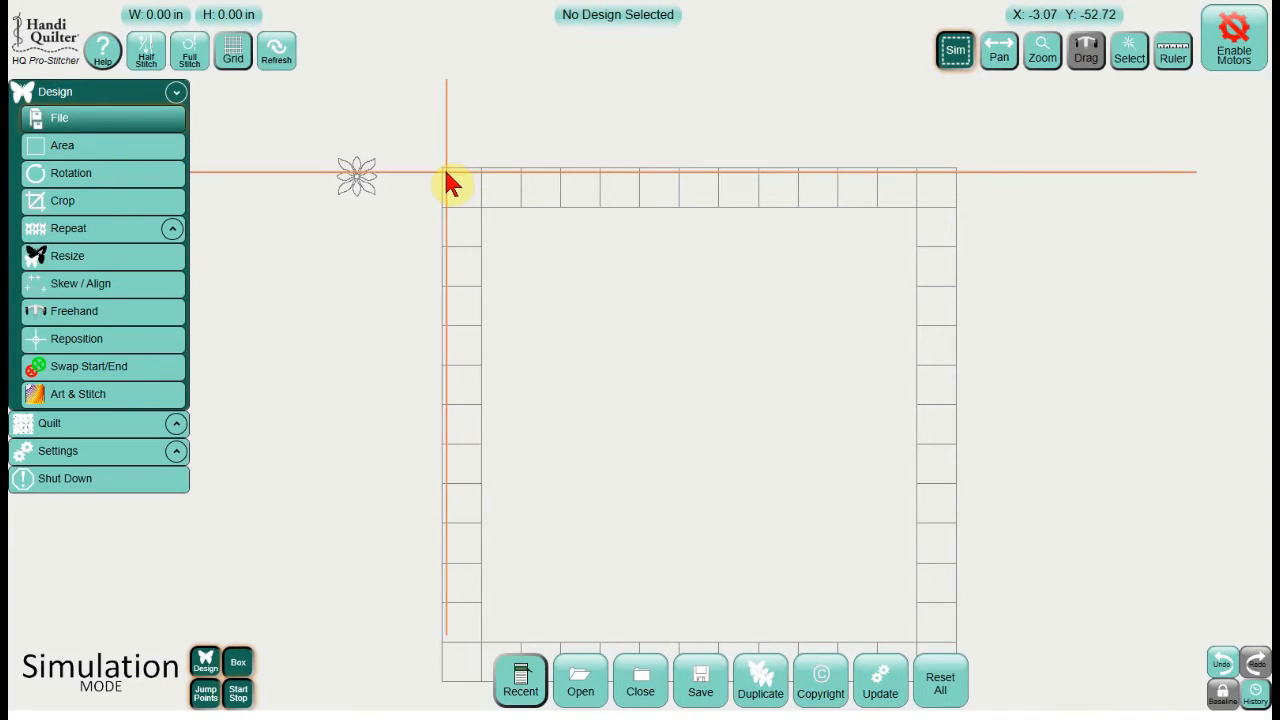
left_click(140, 150)
left_click(712, 676)
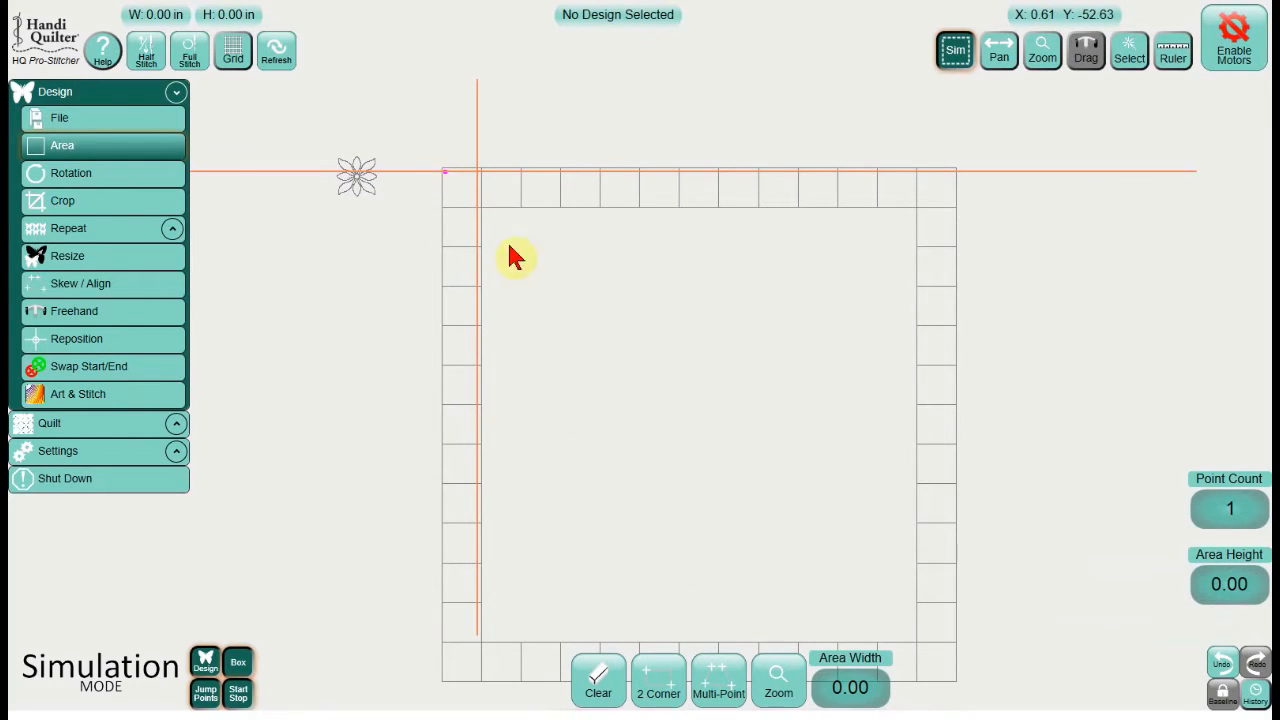
left_click(718, 672)
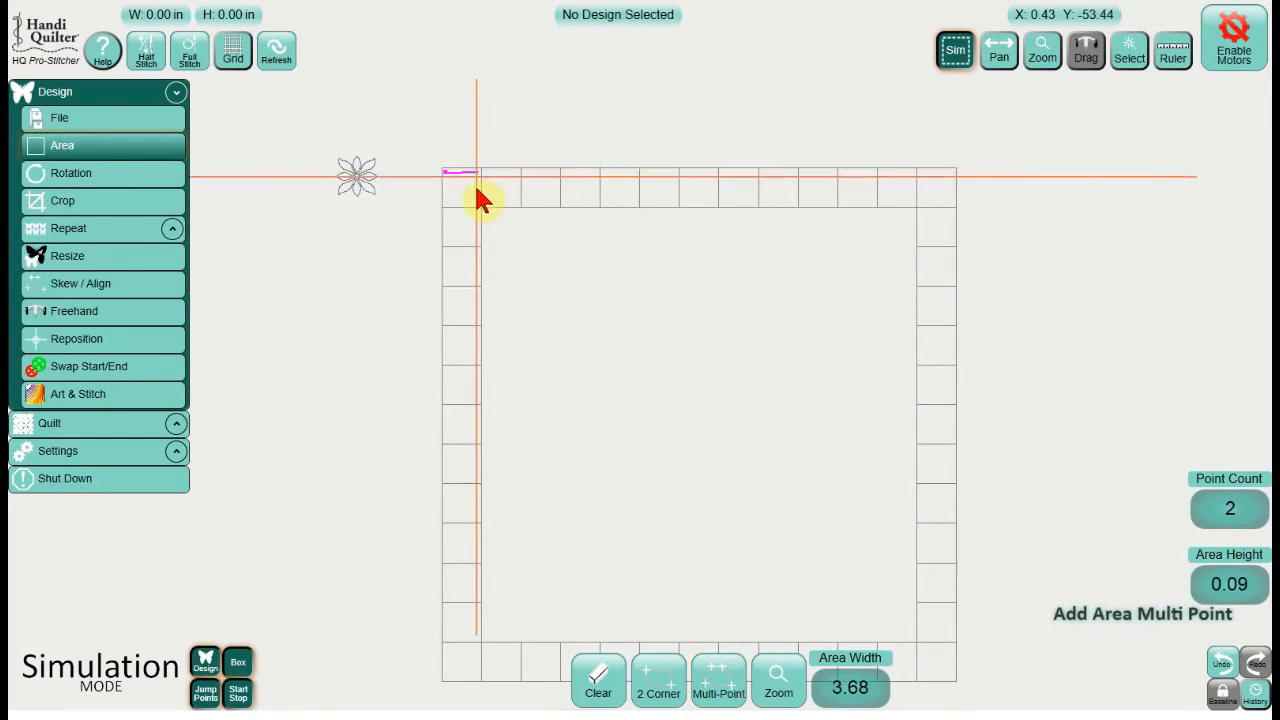
left_click(712, 682)
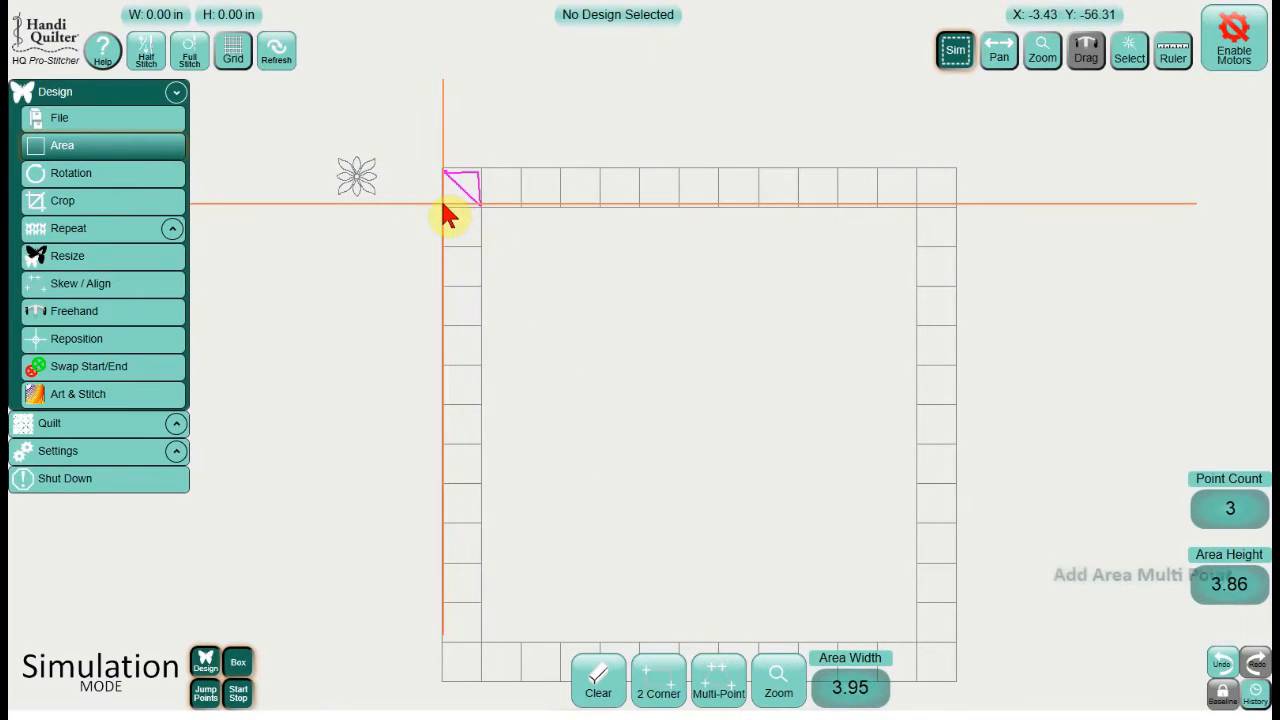
left_click(731, 681)
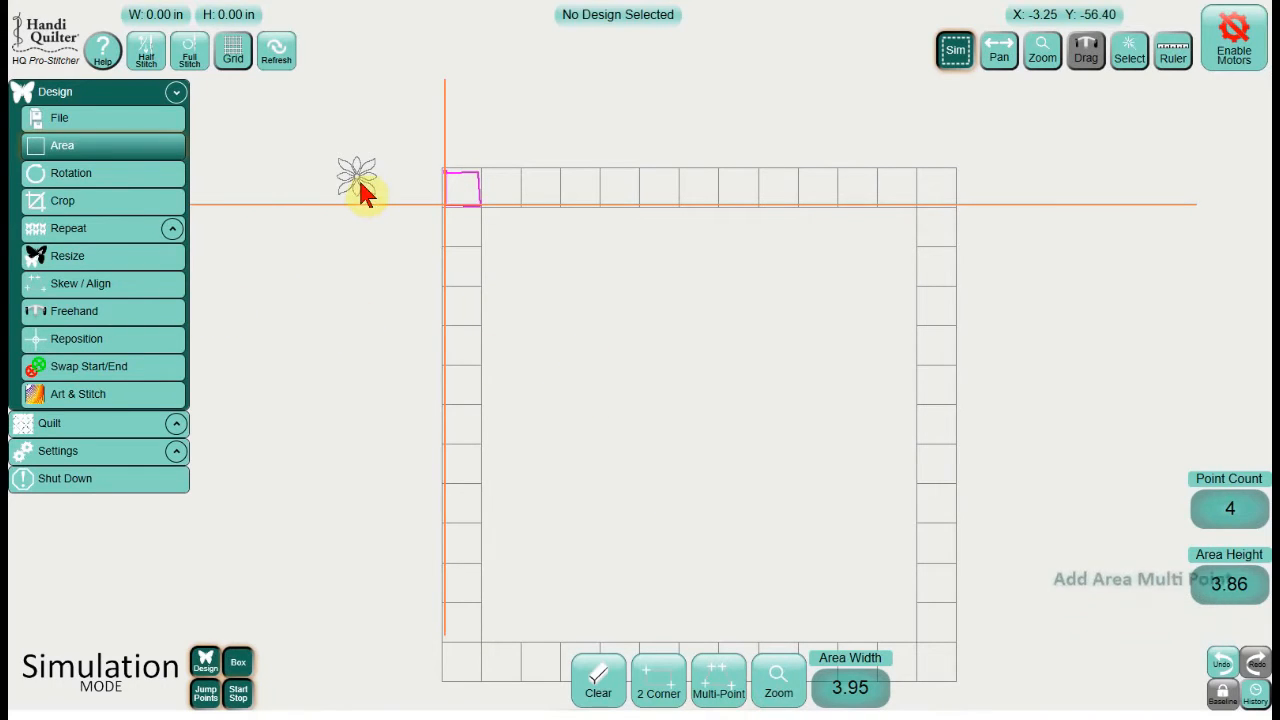
- Fit the french braid design into the marked corner area with Skew 2 and baseline it
left_click(1129, 50)
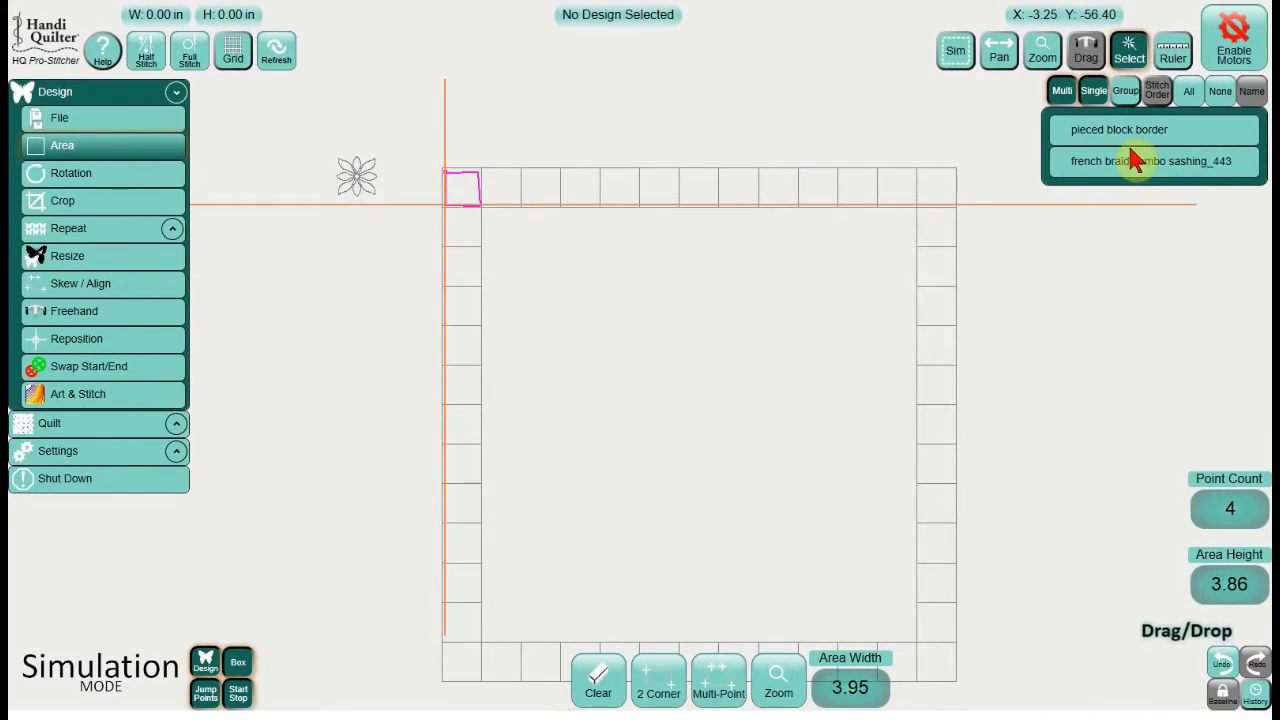
left_click(1135, 165)
left_click(357, 172)
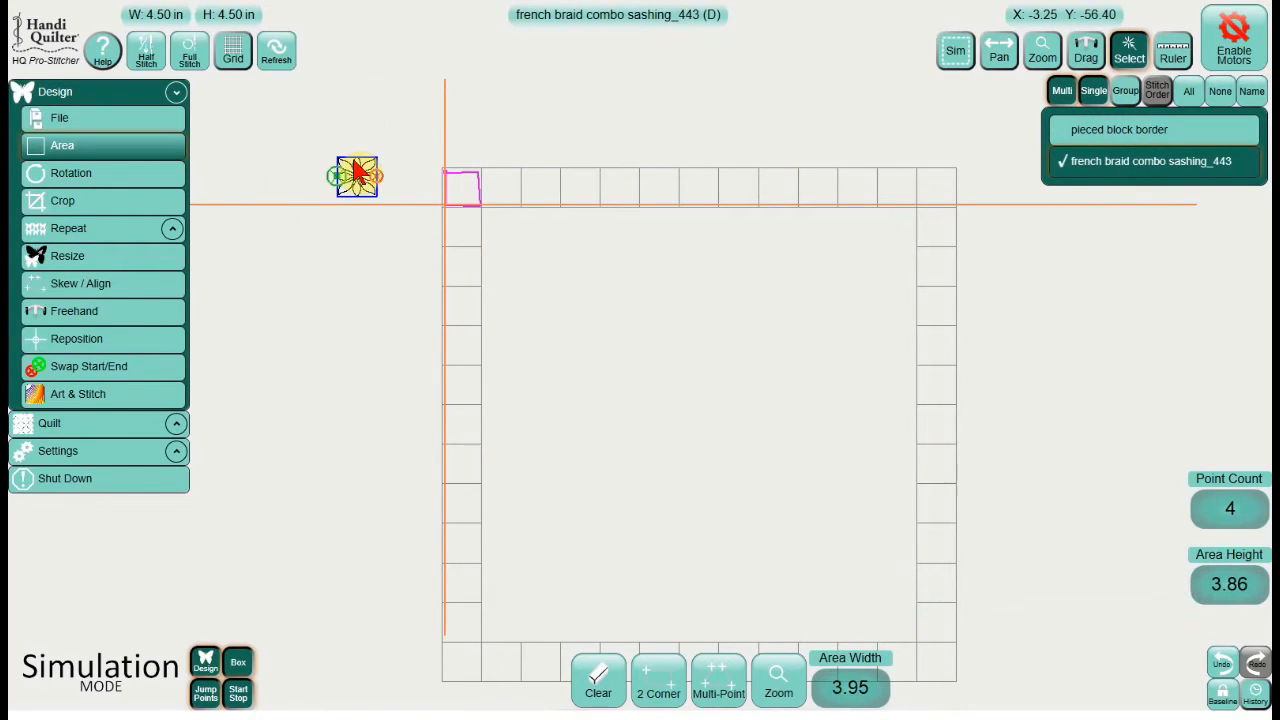
left_click(355, 170)
left_click(355, 170)
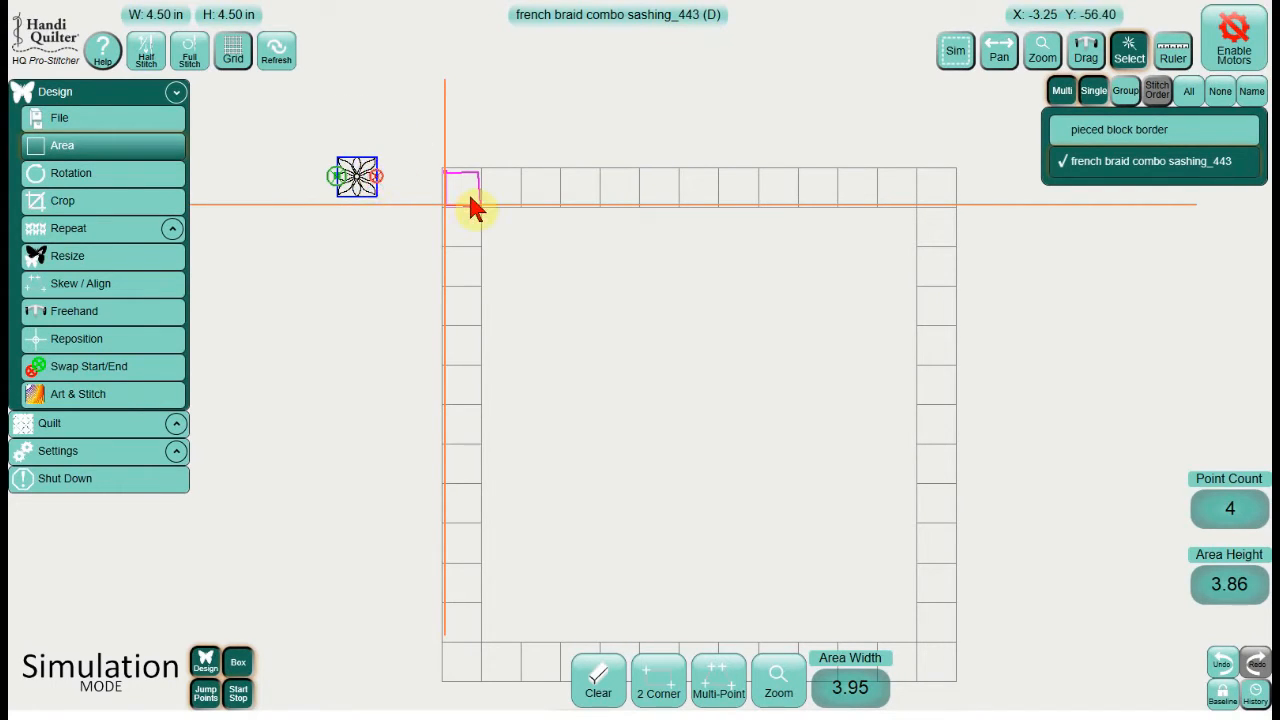
left_click(157, 290)
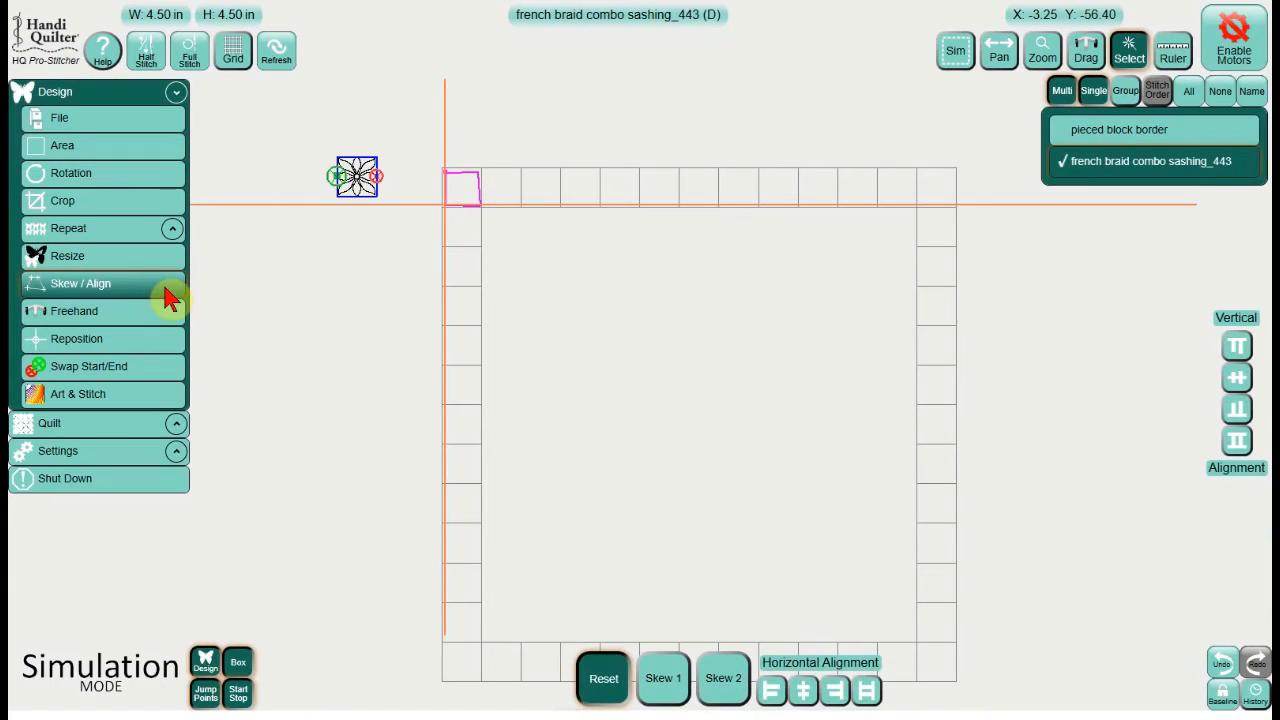
left_click(724, 688)
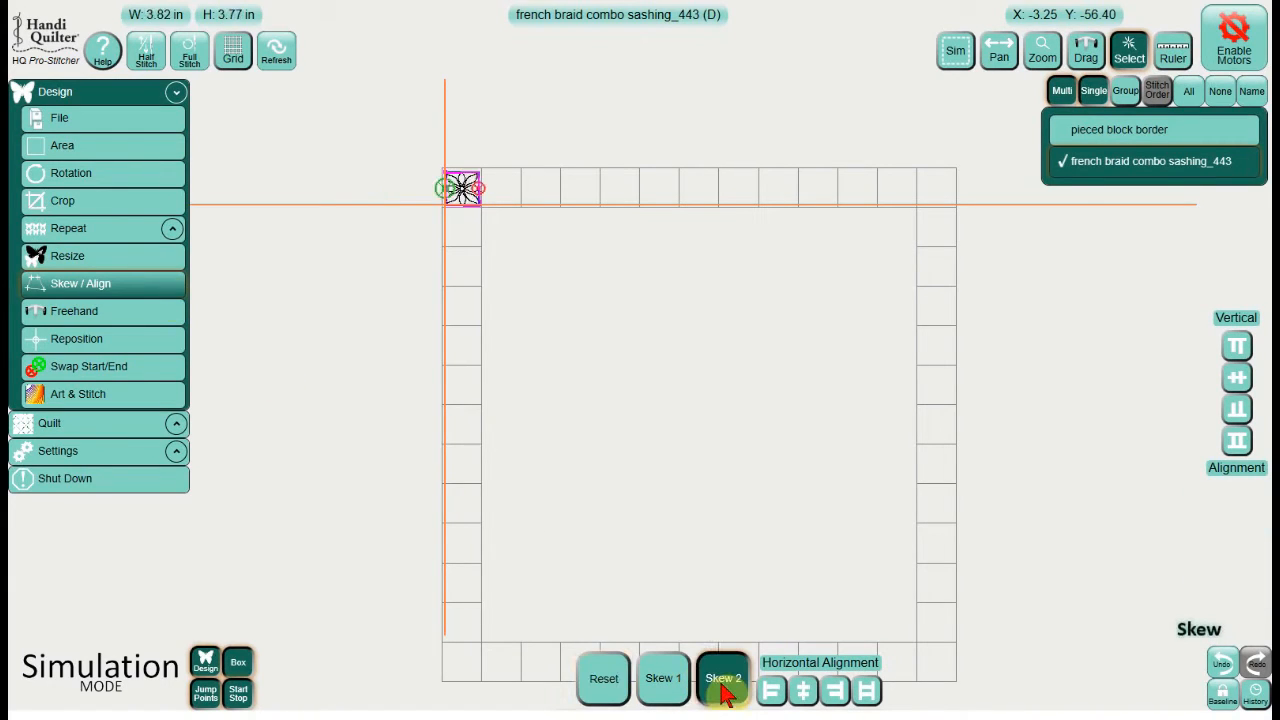
left_click(603, 678)
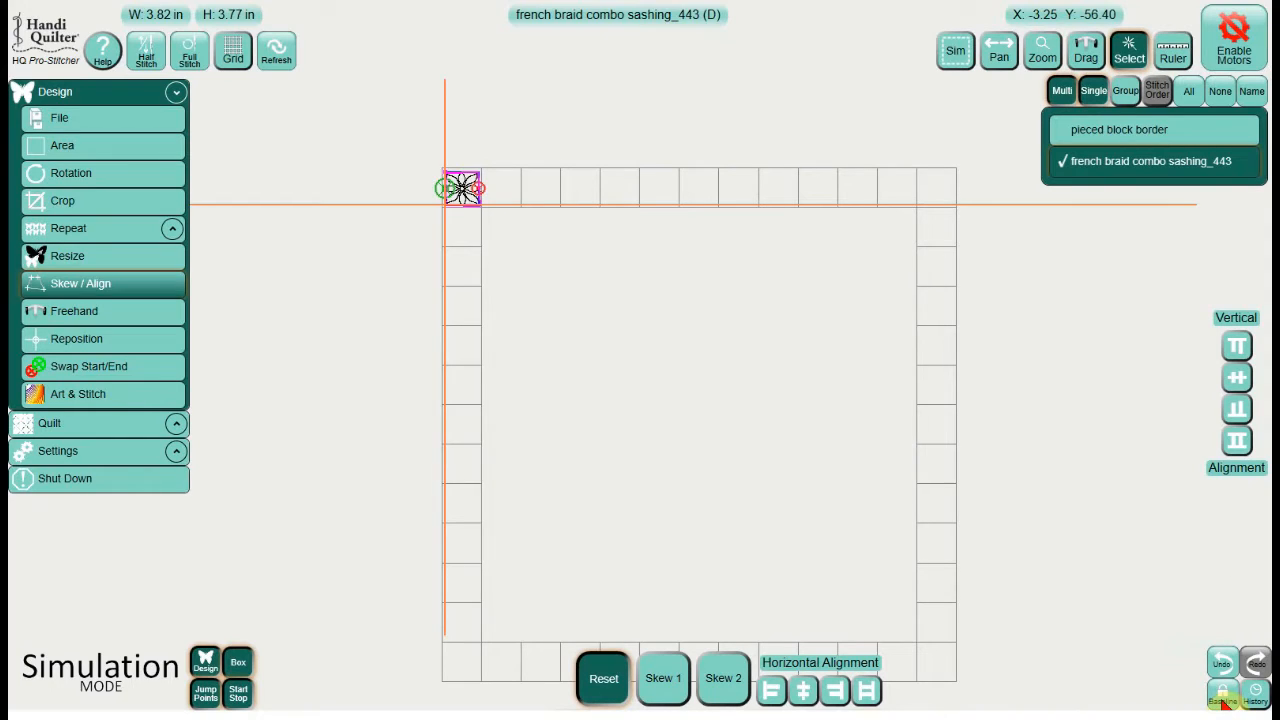
- Save the skewed french braid block as block 1.hqf in the For Sim Style folder, overwriting the existing file
left_click(468, 200)
left_click(468, 200)
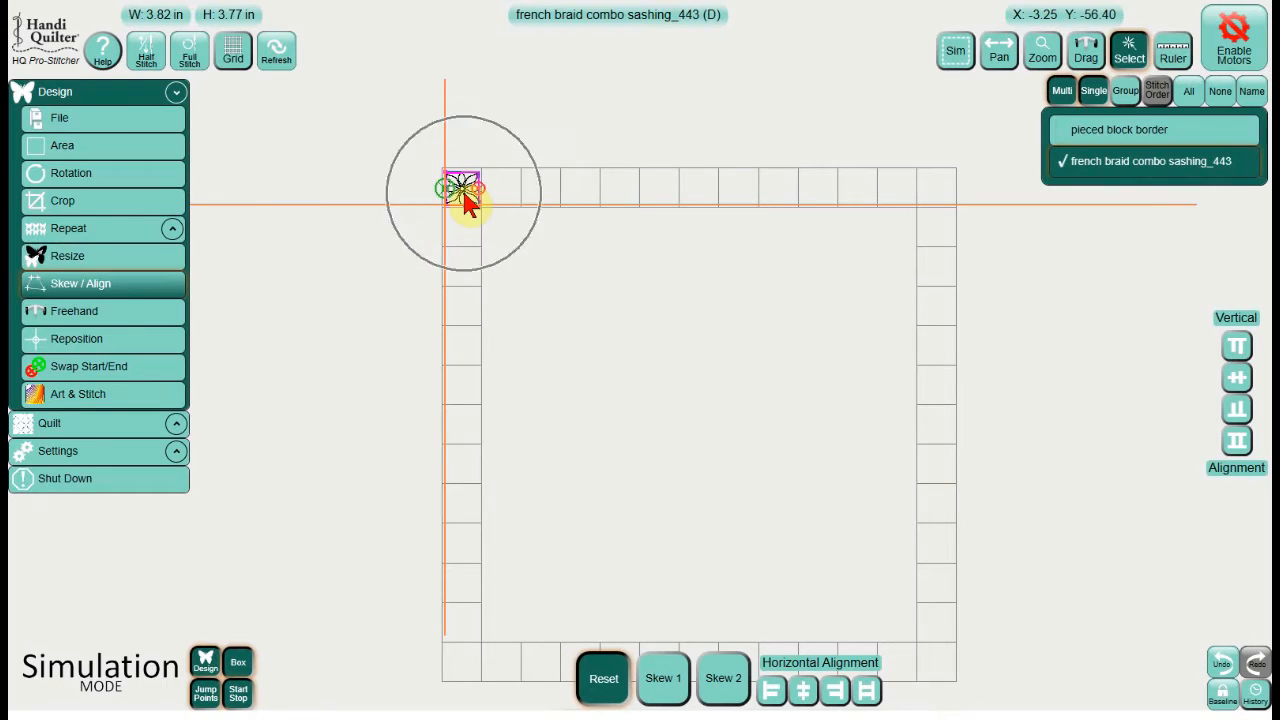
left_click(128, 121)
left_click(720, 690)
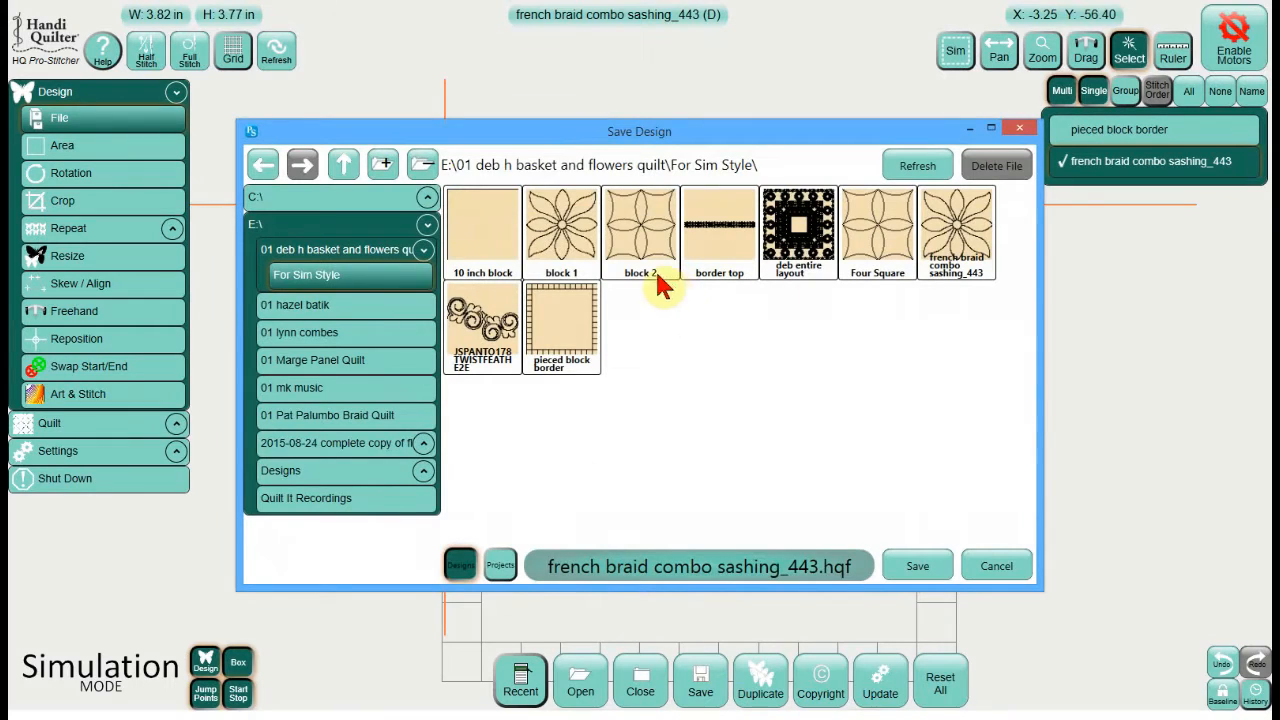
left_click(561, 240)
left_click(917, 568)
left_click(573, 386)
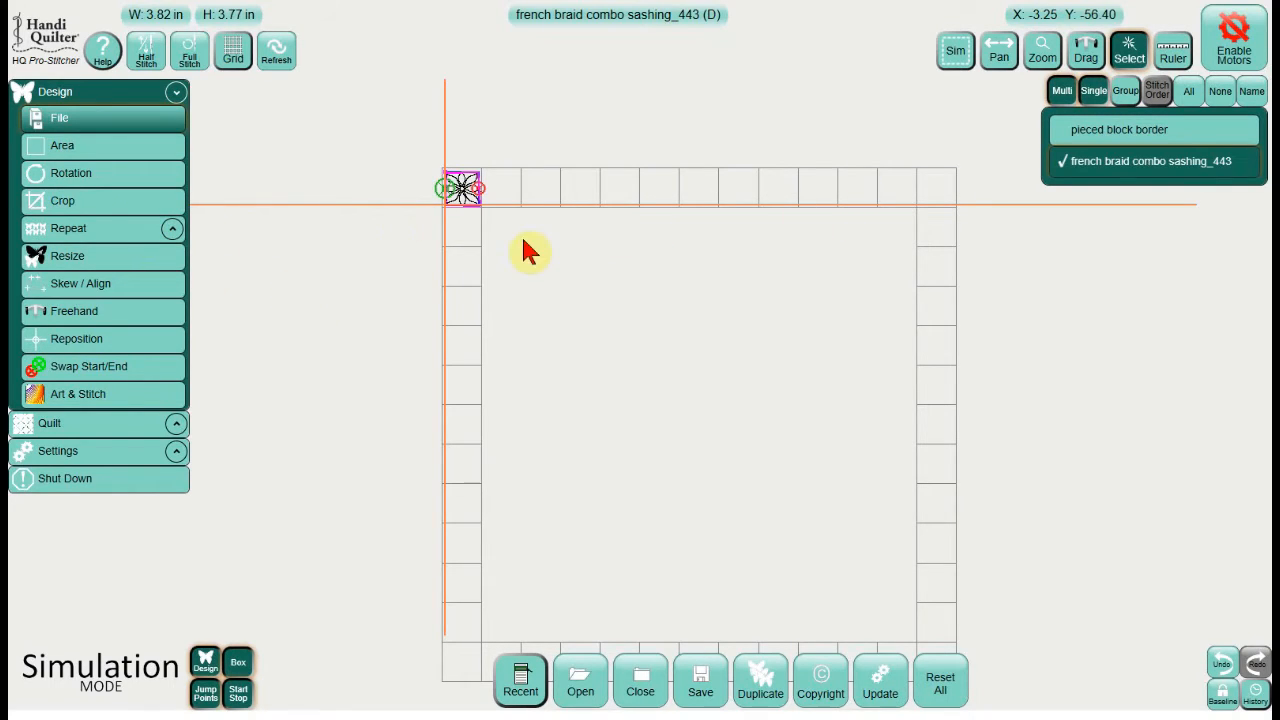
- Clear the area marked around the upper-left corner block
left_click(467, 197)
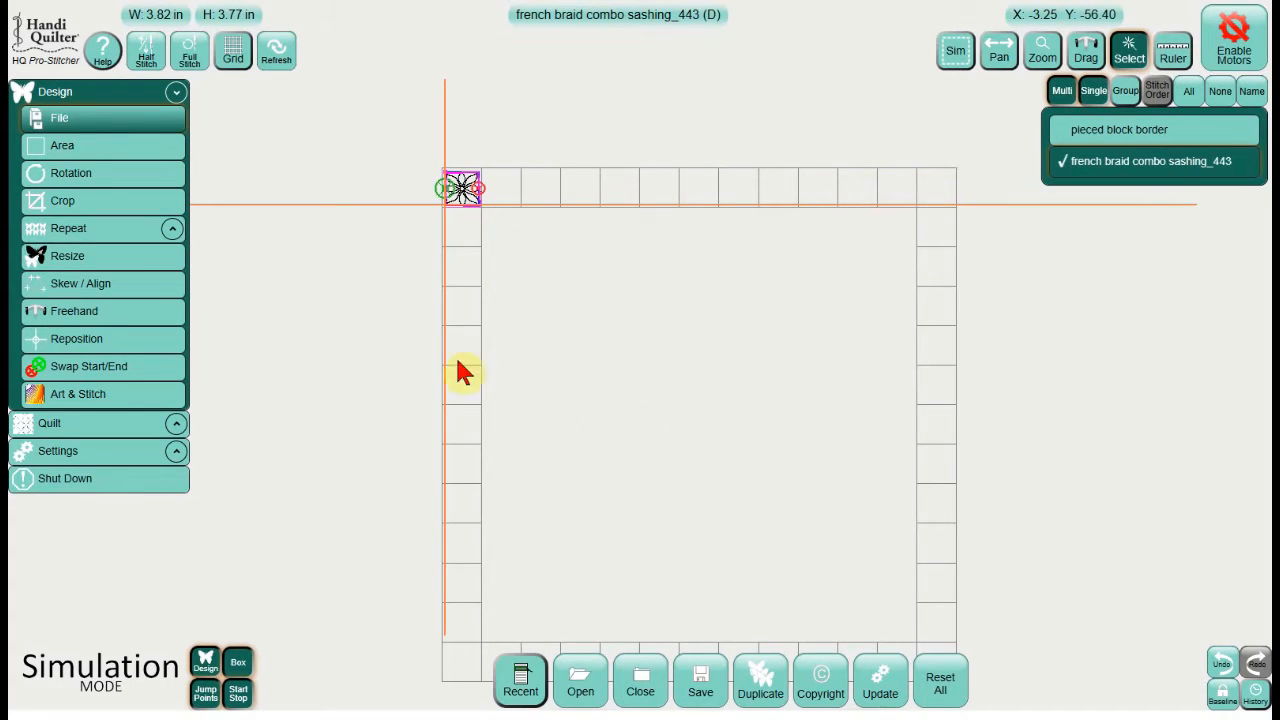
left_click(95, 147)
left_click(593, 678)
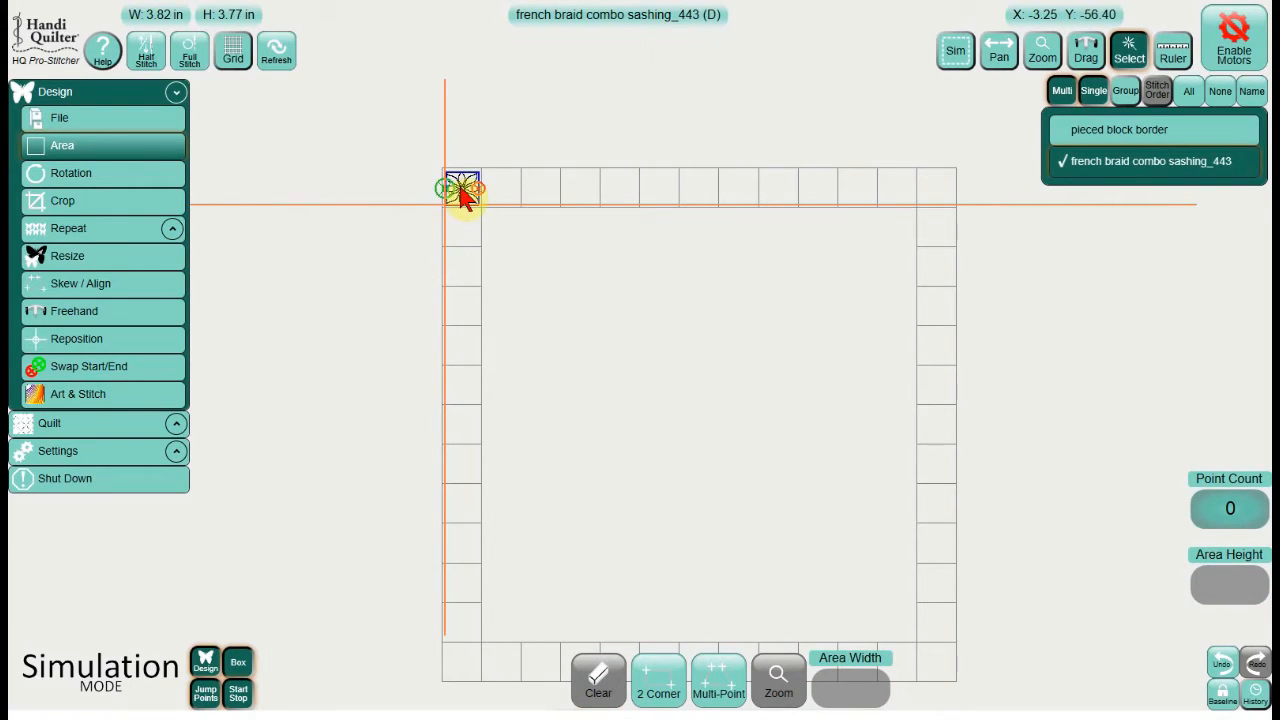
- Load the recent design Four Square.hqf and place it outside the border, beside the filled corner block
left_click(180, 122)
left_click(521, 680)
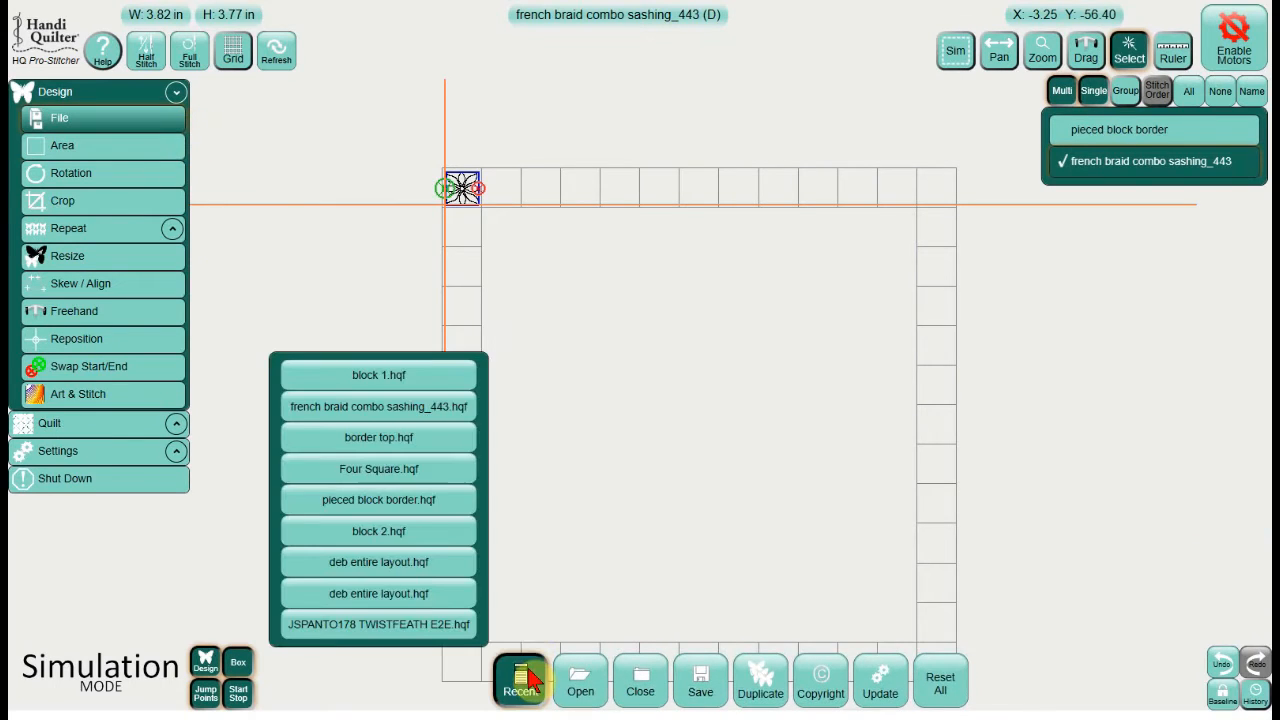
left_click(392, 466)
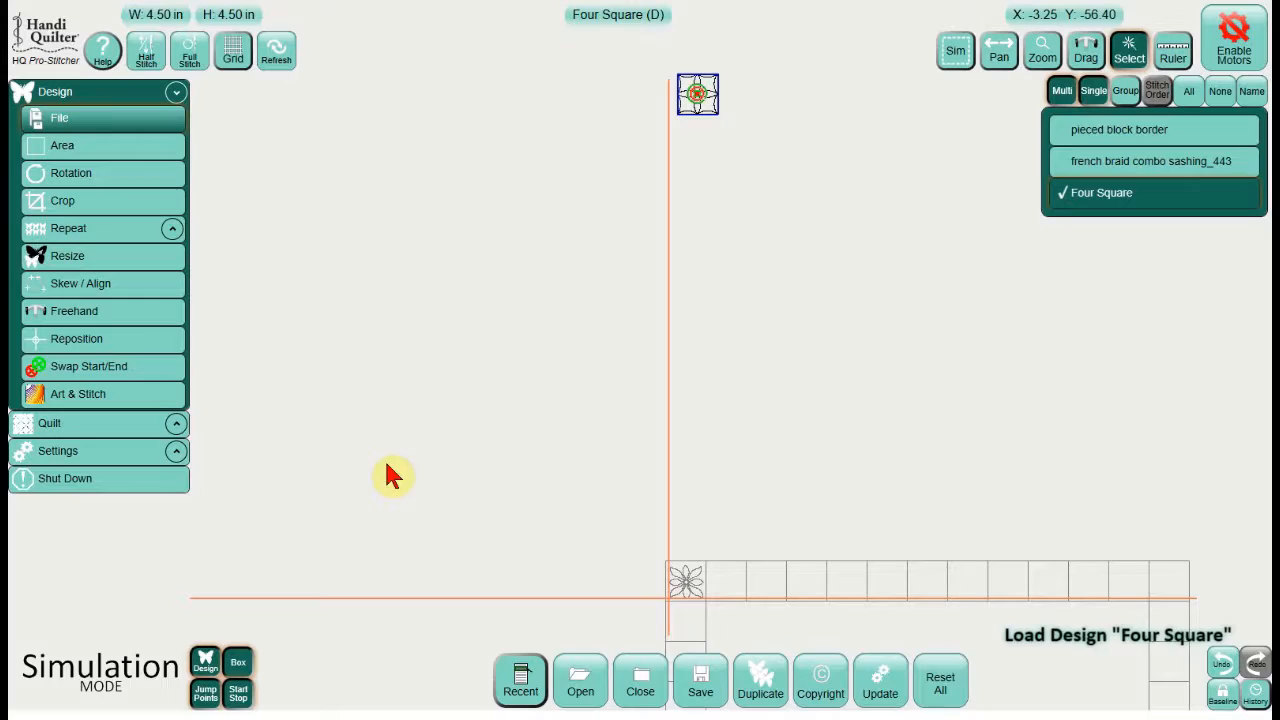
left_click(1087, 58)
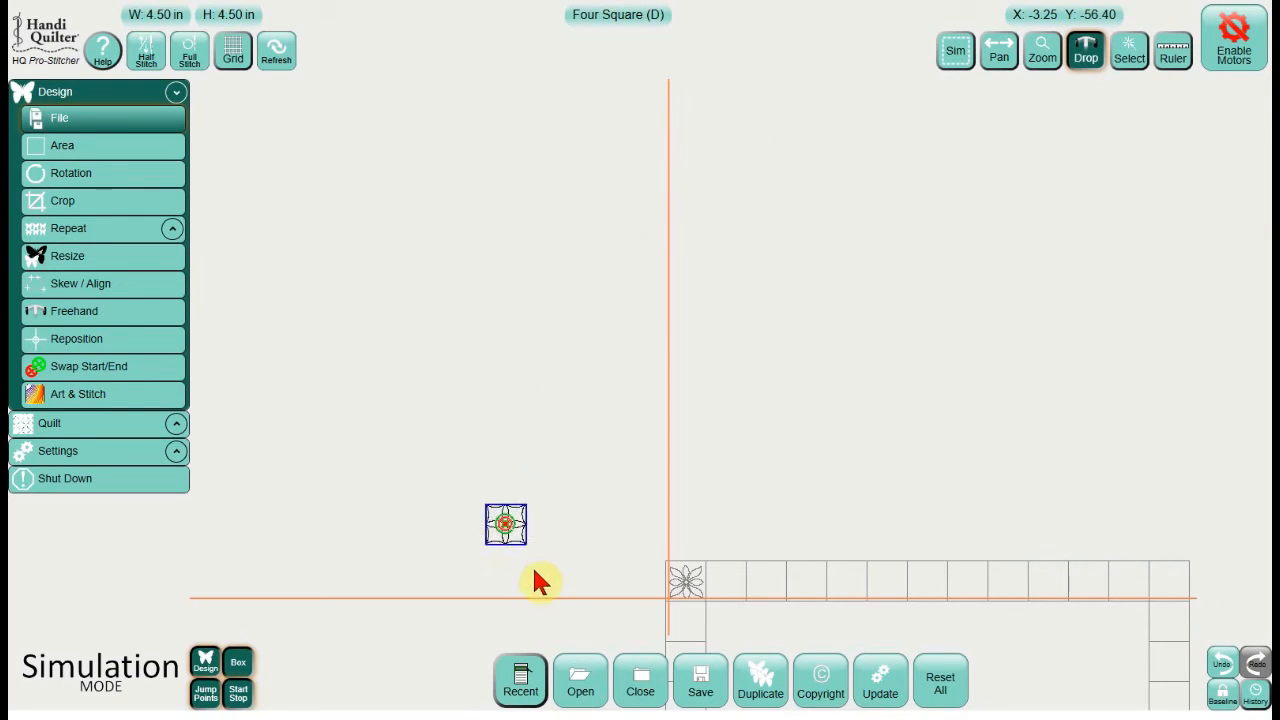
left_click(528, 600)
left_click(1129, 52)
left_click(1190, 92)
left_click(277, 55)
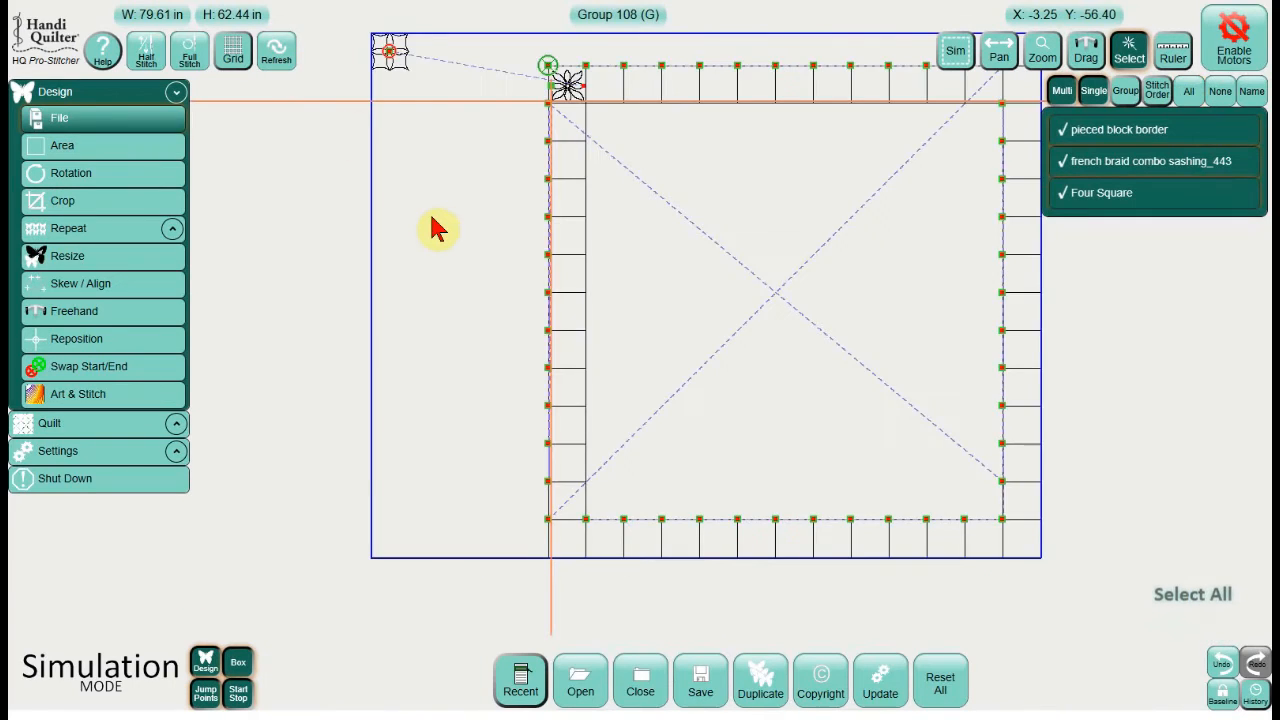
left_click(455, 224)
- Move the simulated machine position to the upper-left corner of the second block in the top border row
left_click(955, 52)
left_click_drag(586, 76, 589, 73)
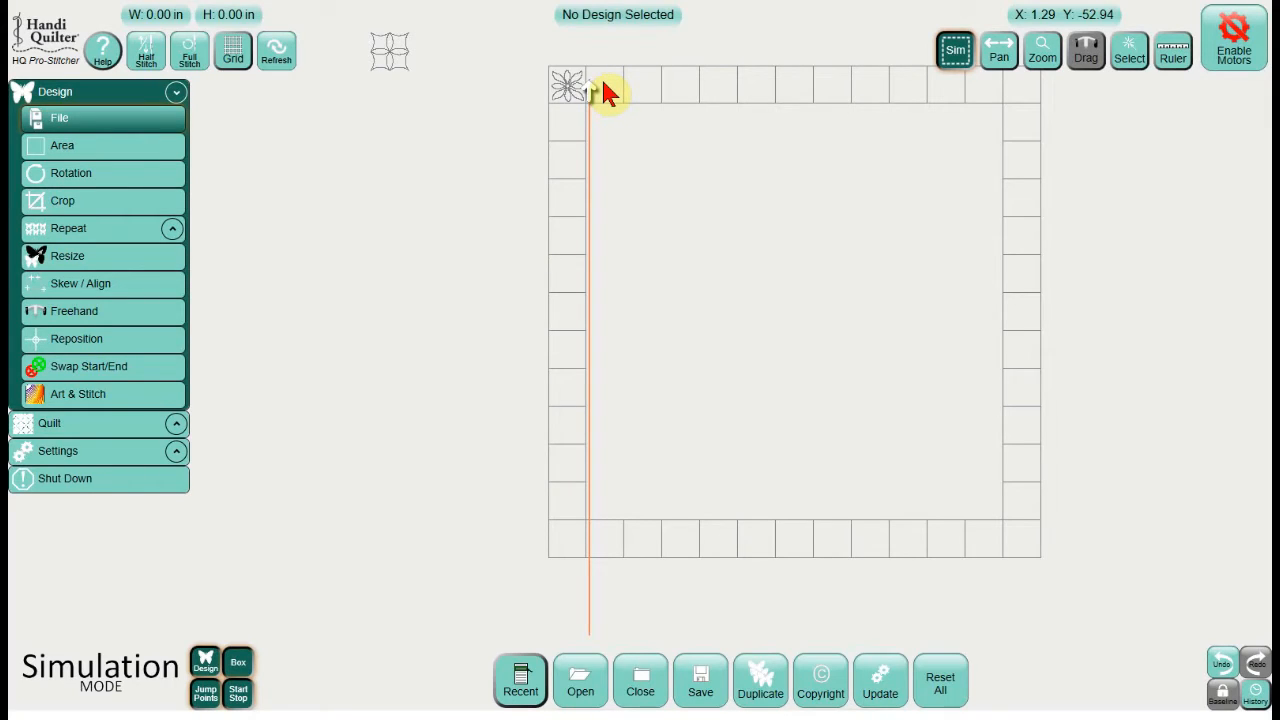
left_click(809, 535)
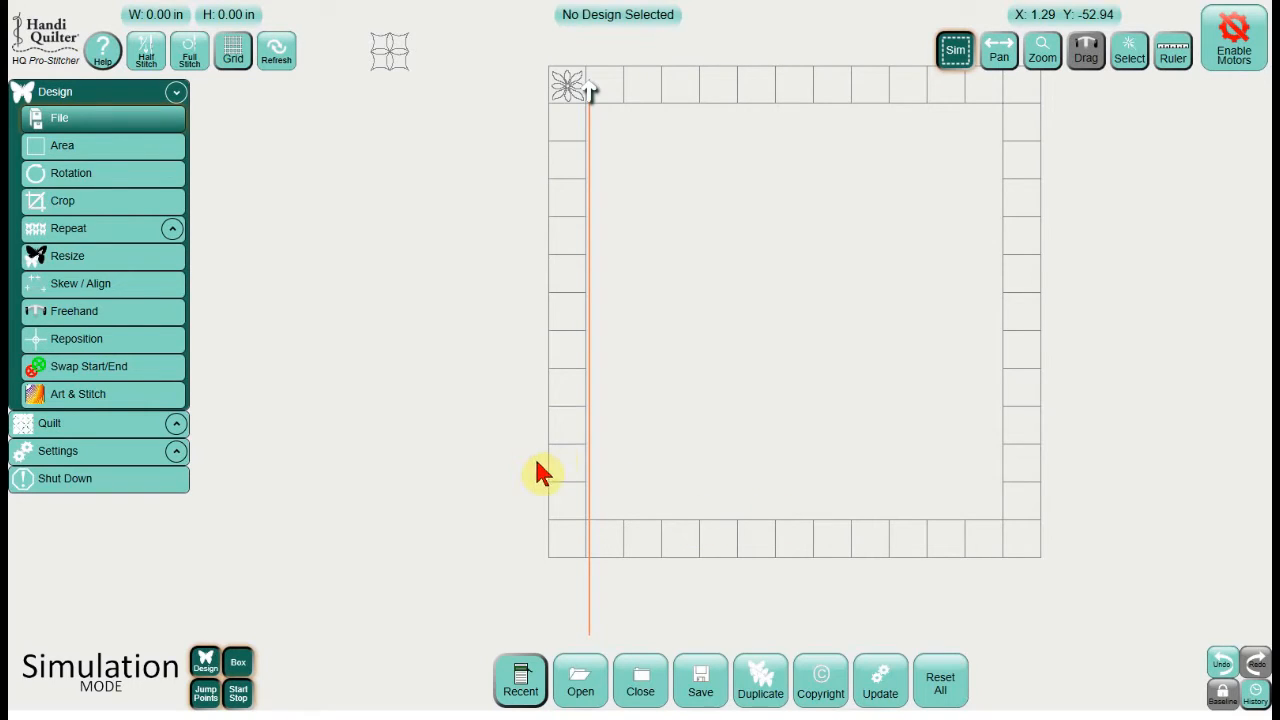
left_click(682, 540)
left_click(682, 540)
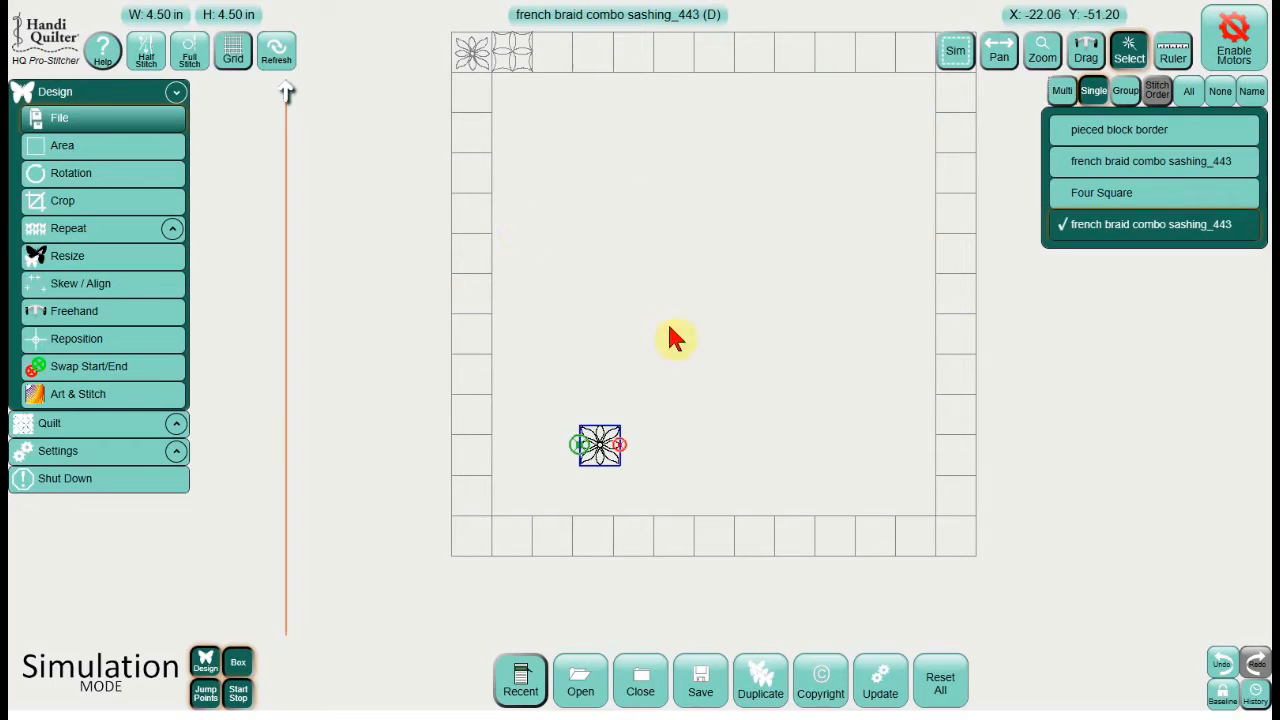
left_click(674, 536)
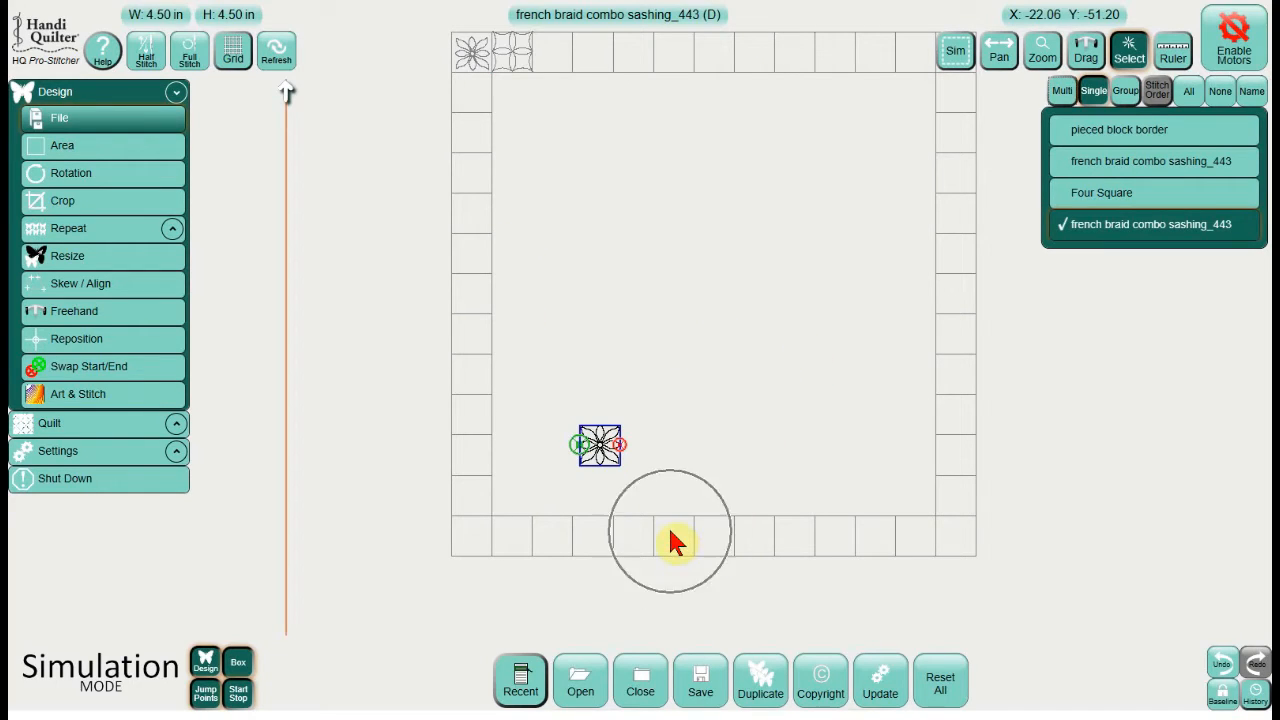
left_click(671, 532)
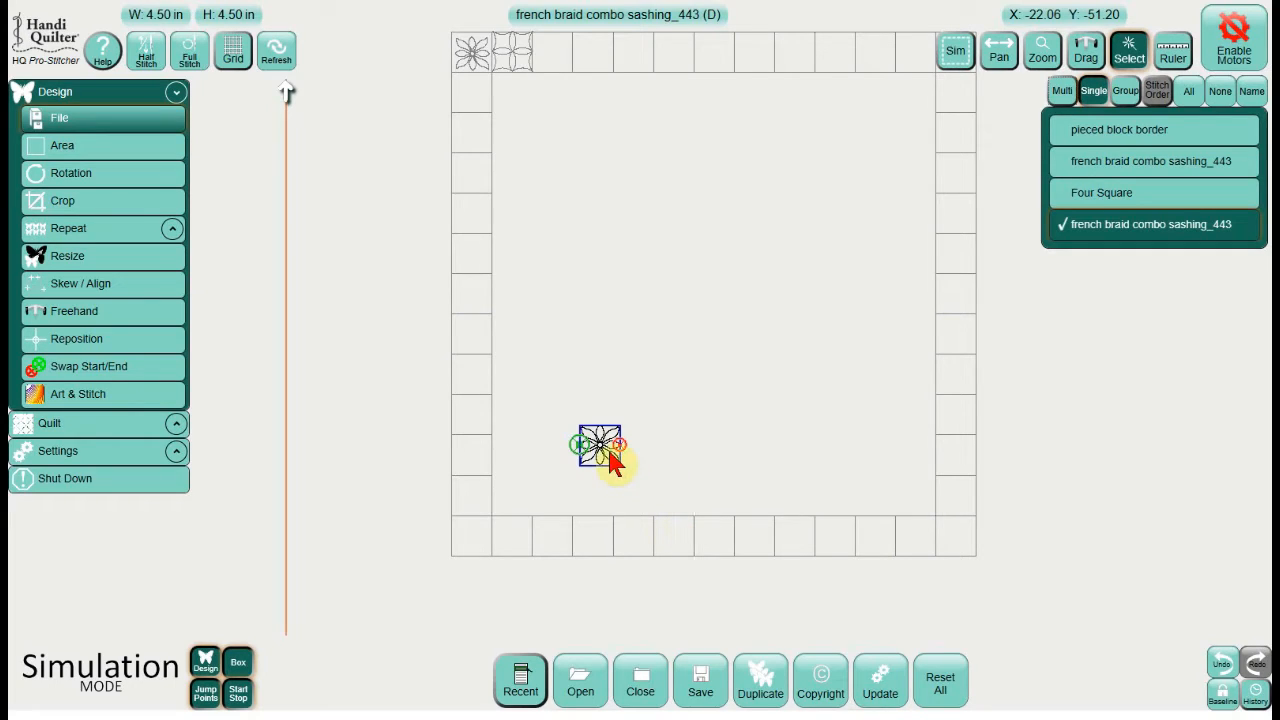
key("ctrl")
key("ctrl")
key("ctrl")
key("ctrl")
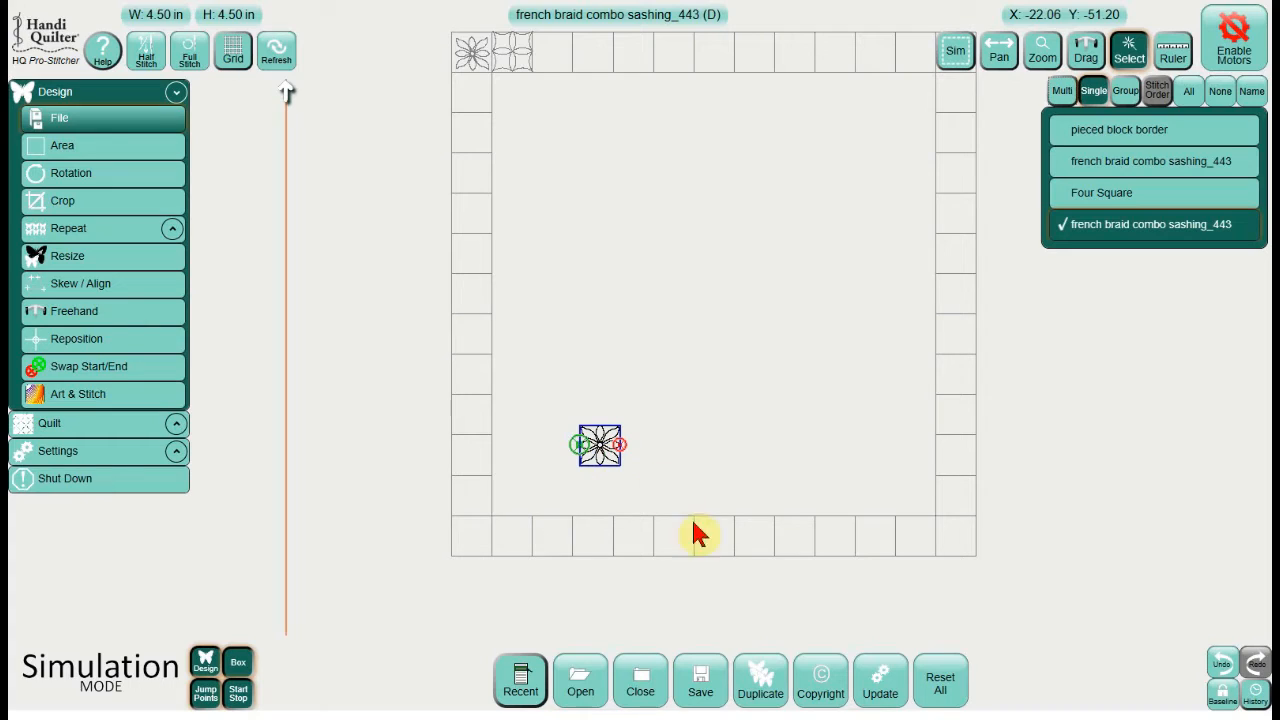
- Duplicate the unskewed french braid combo sashing_443 design and keep the copy selected
left_click(762, 675)
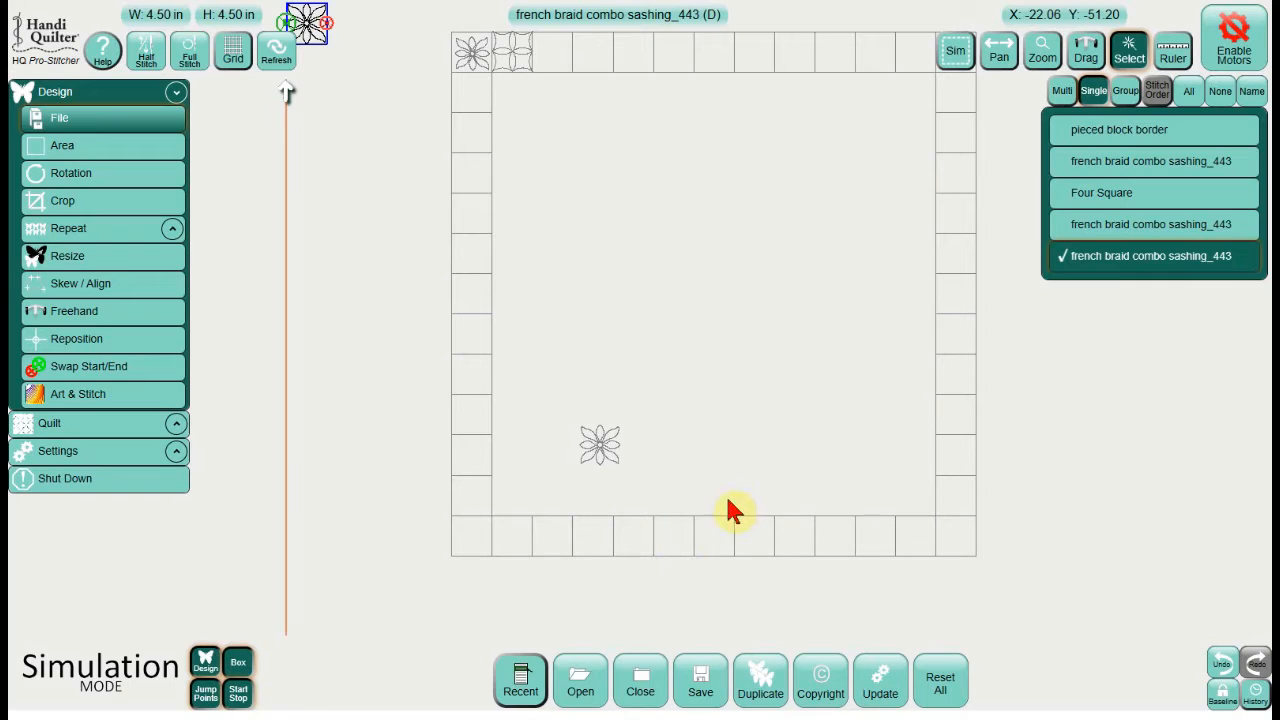
left_click(1142, 266)
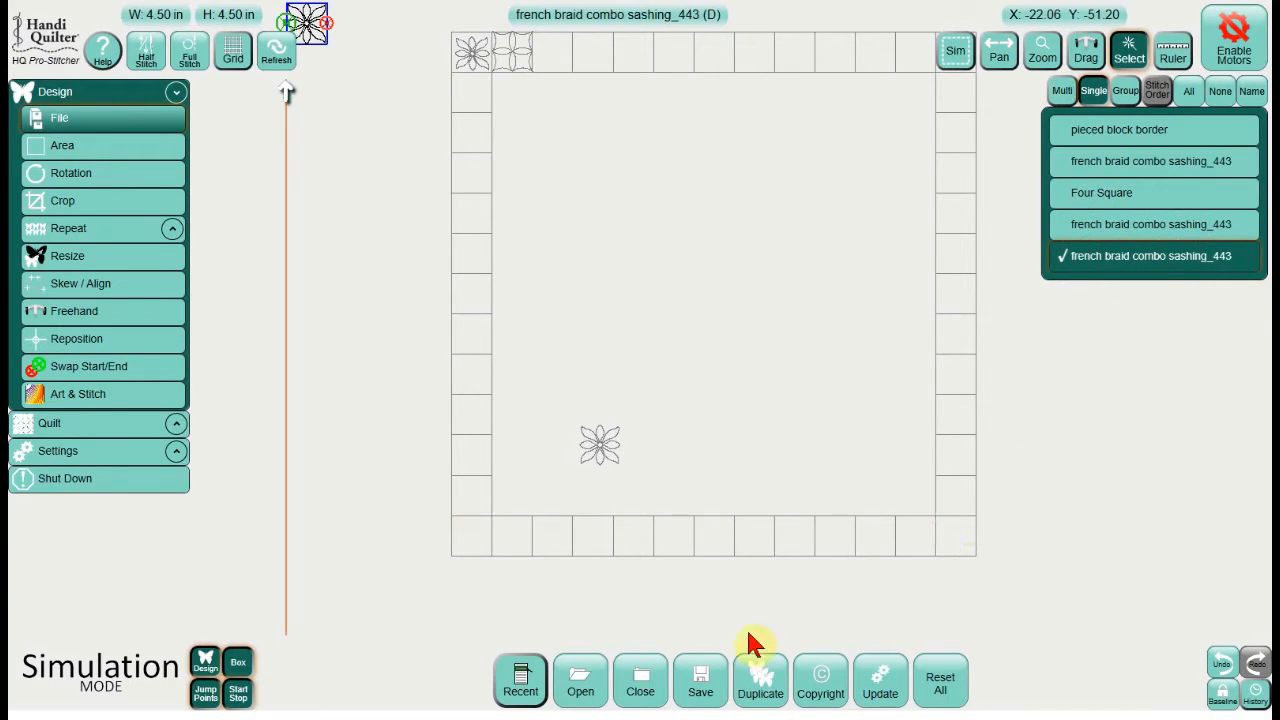
- Make five more duplicates of the selected unskewed french braid combo sashing_443 design
left_click(762, 683)
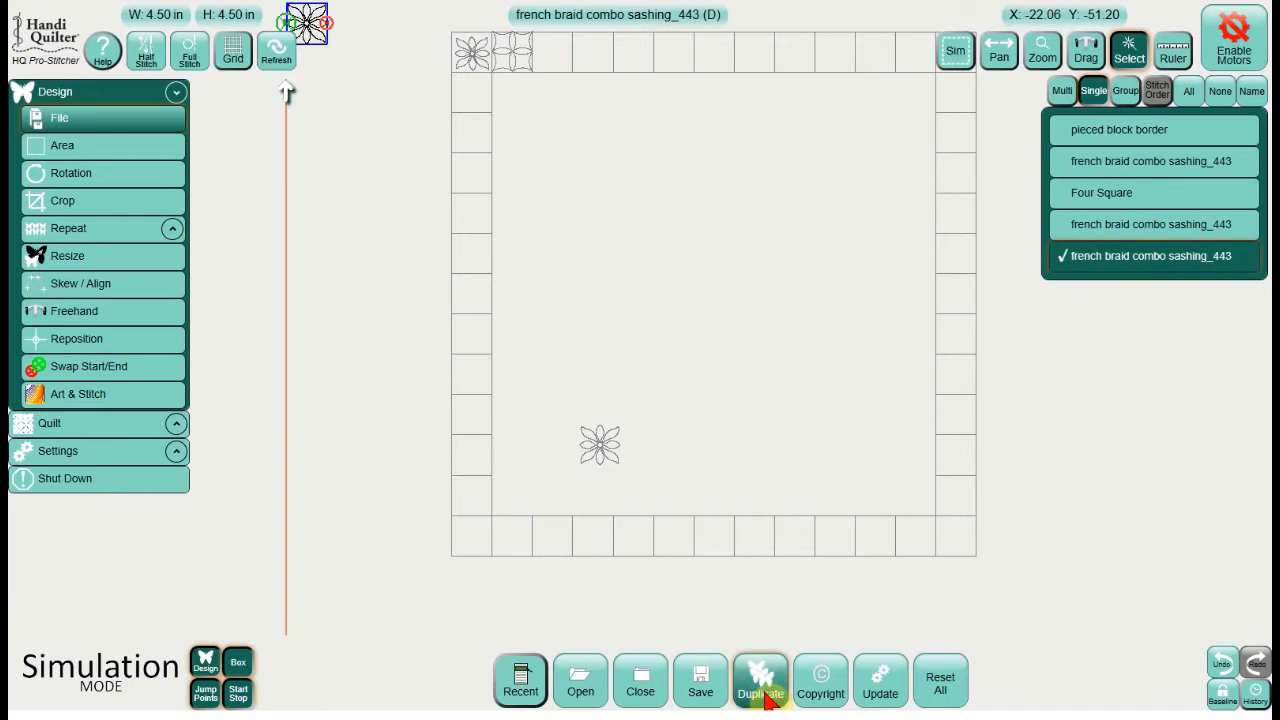
left_click(762, 683)
left_click(765, 698)
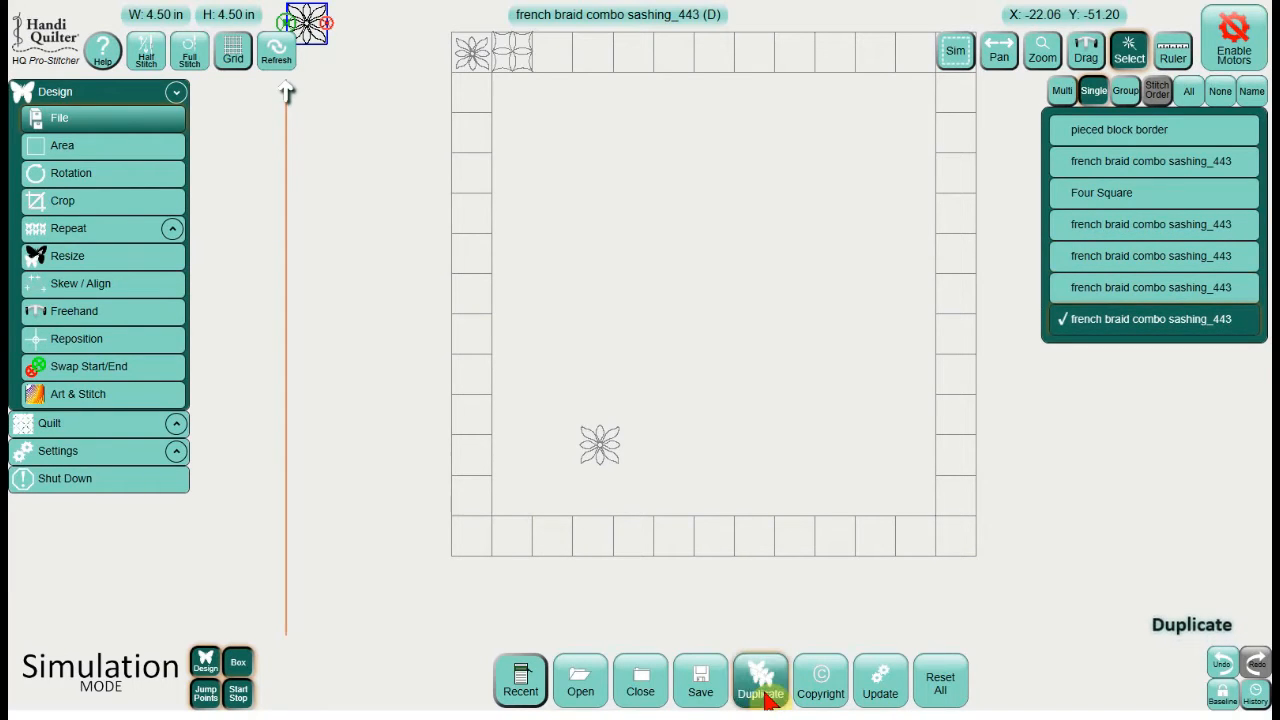
left_click(765, 698)
left_click(765, 698)
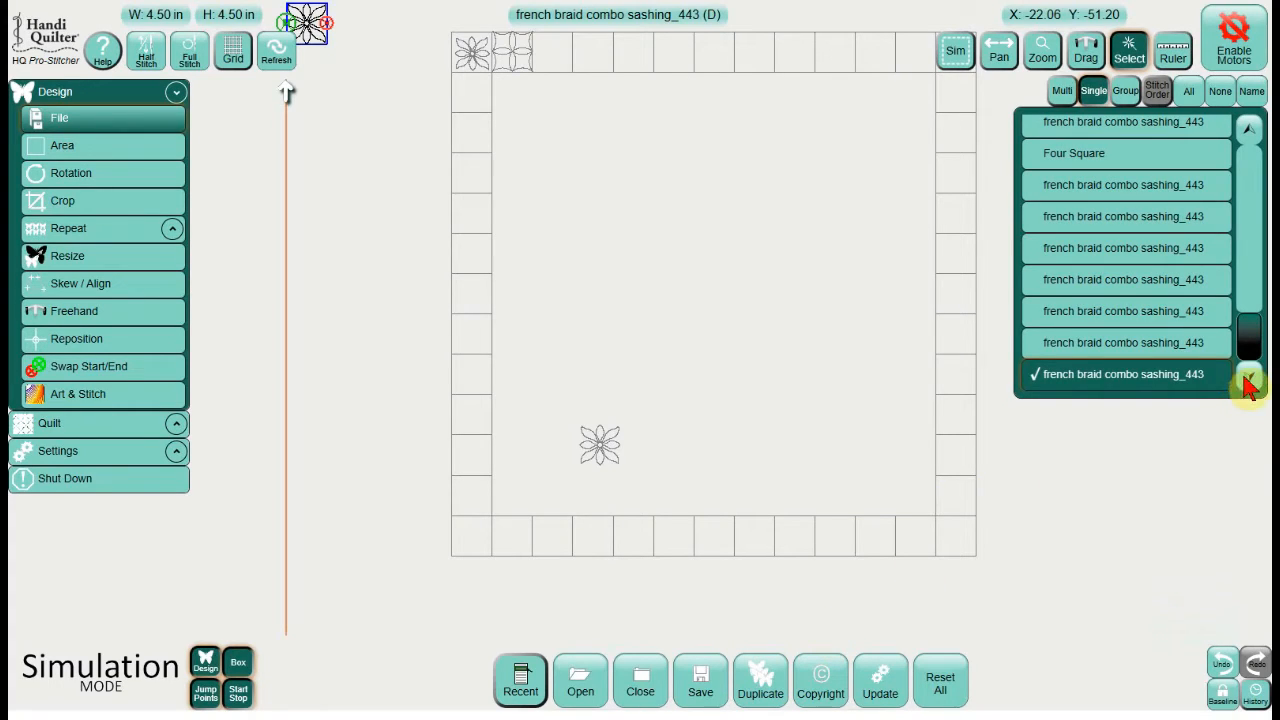
- Select the french braid copy inside the border and mark a four-point area of about 3.70 by 3.61 in within the bottom row's middle block
left_click(1105, 187)
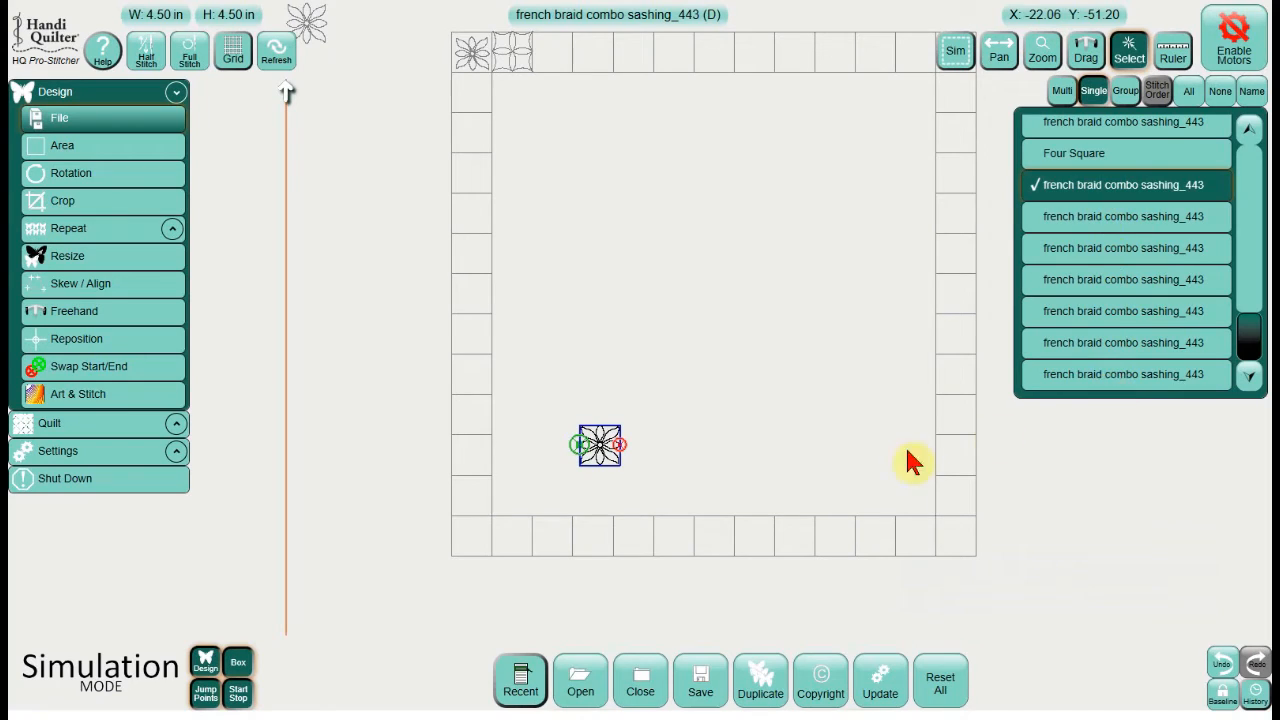
left_click(1093, 223)
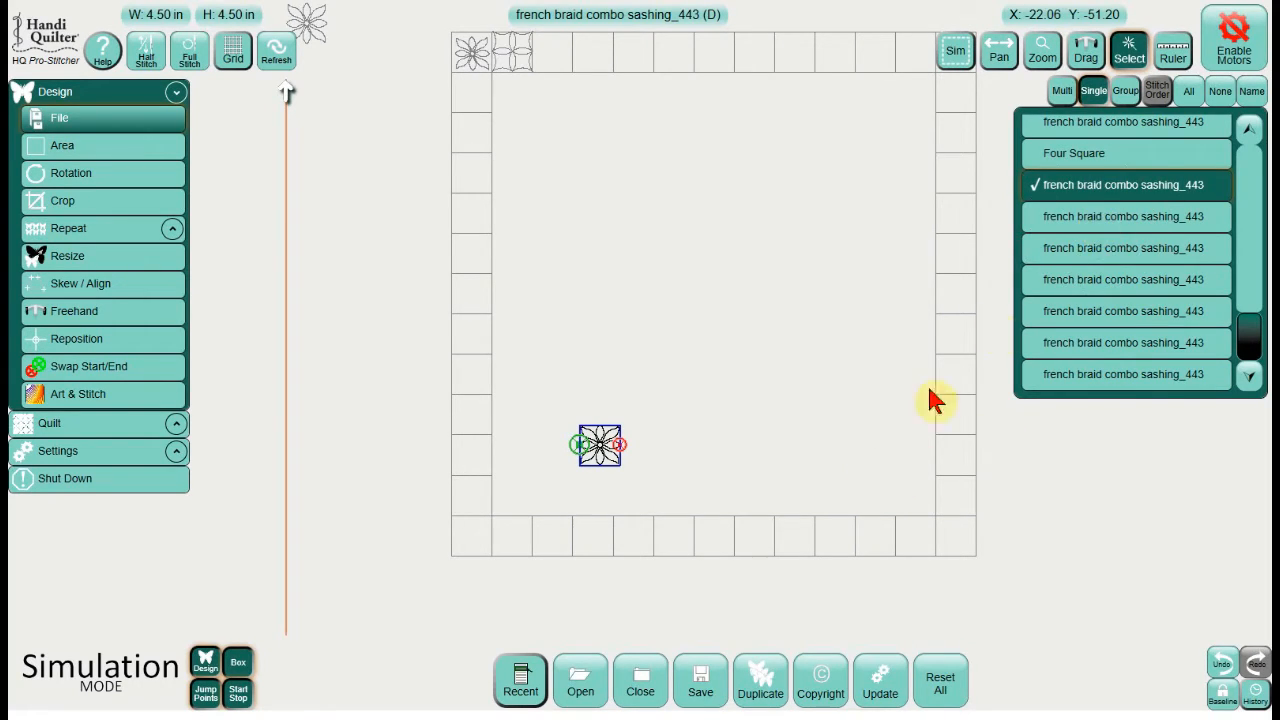
left_click(150, 147)
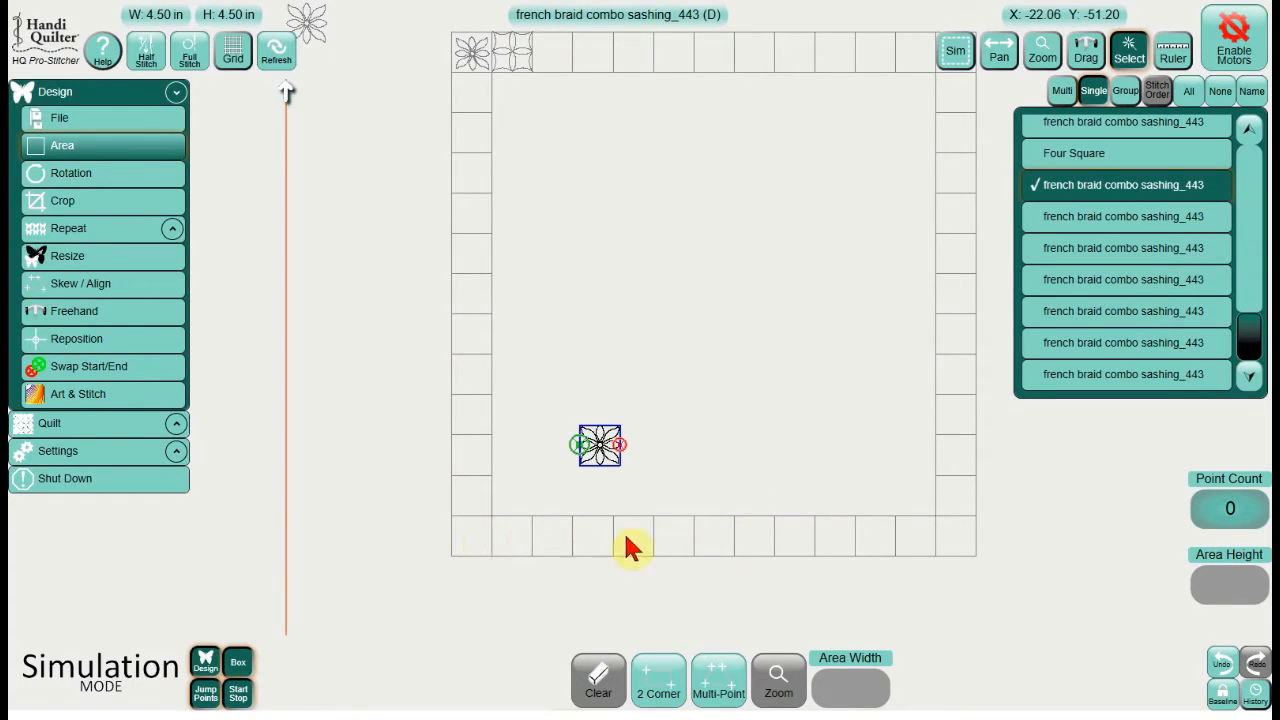
left_click(716, 540)
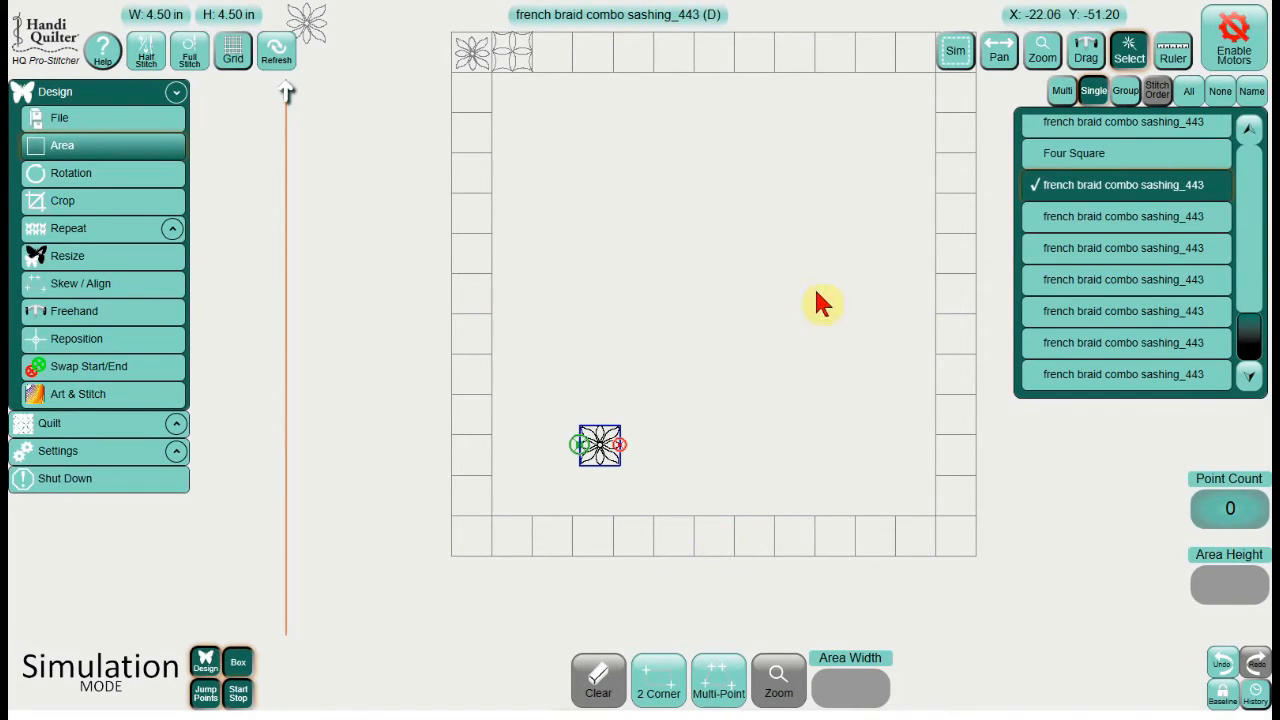
left_click(956, 56)
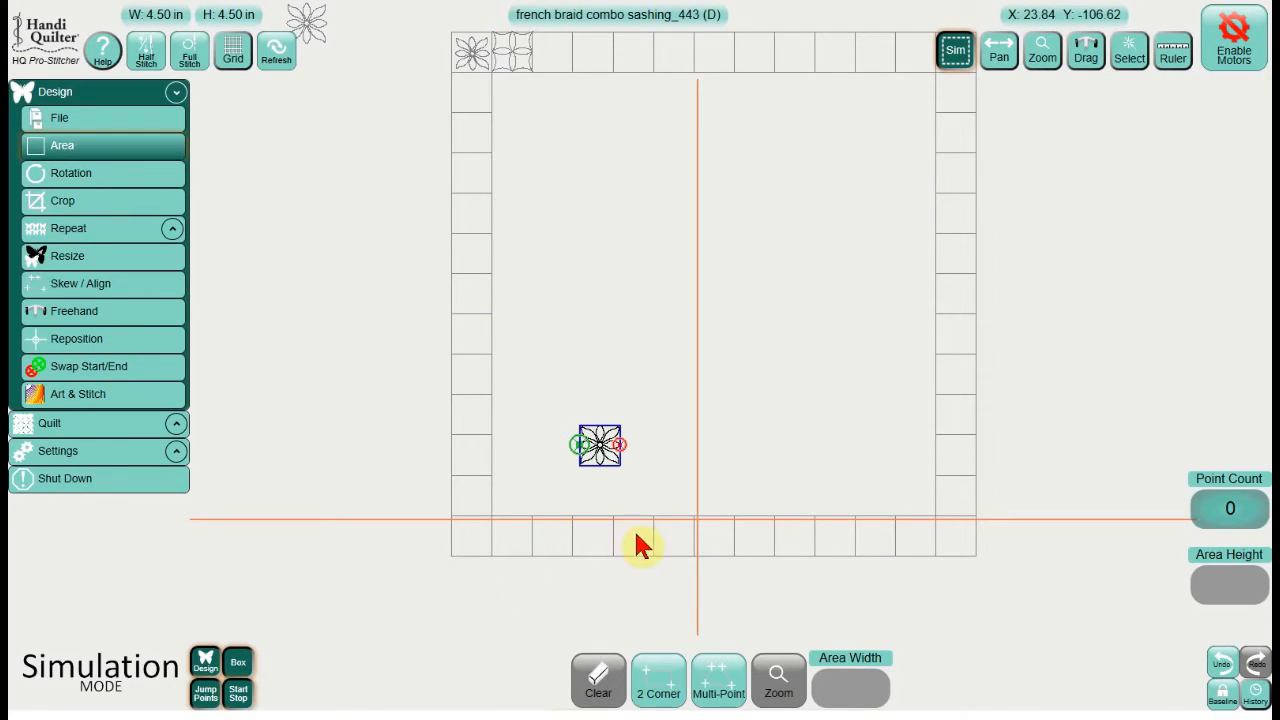
left_click(718, 677)
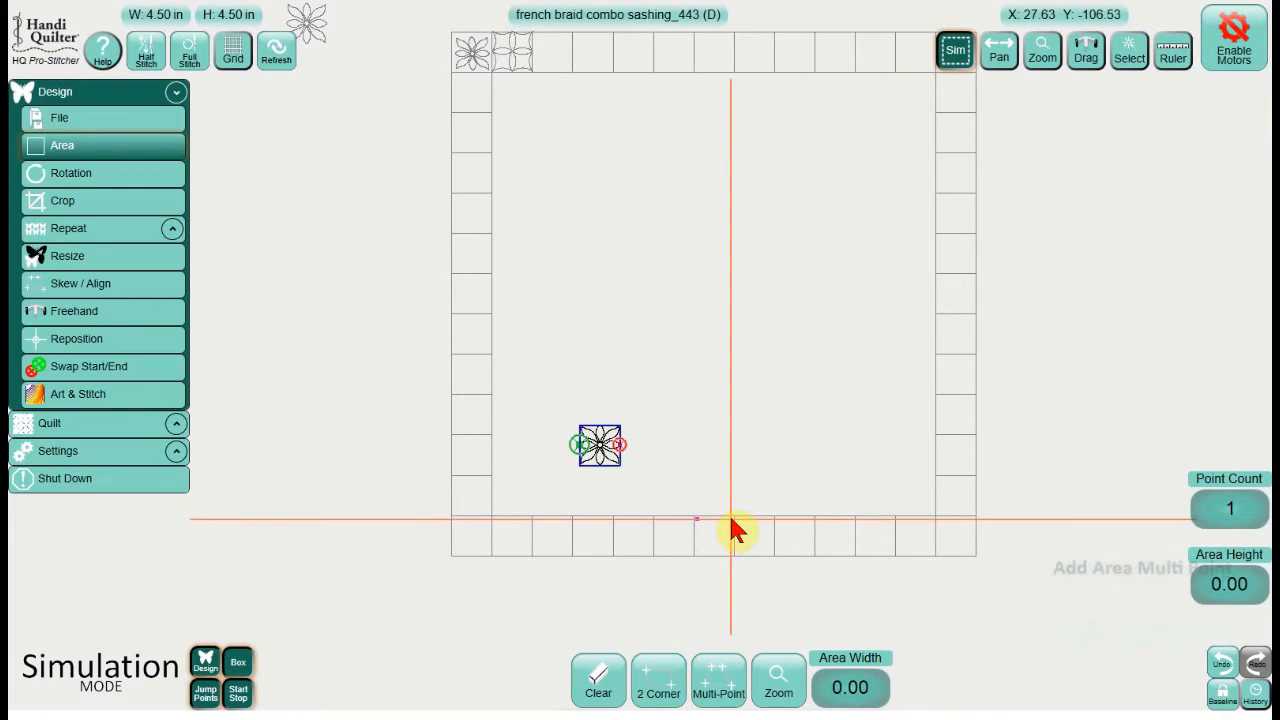
left_click(716, 679)
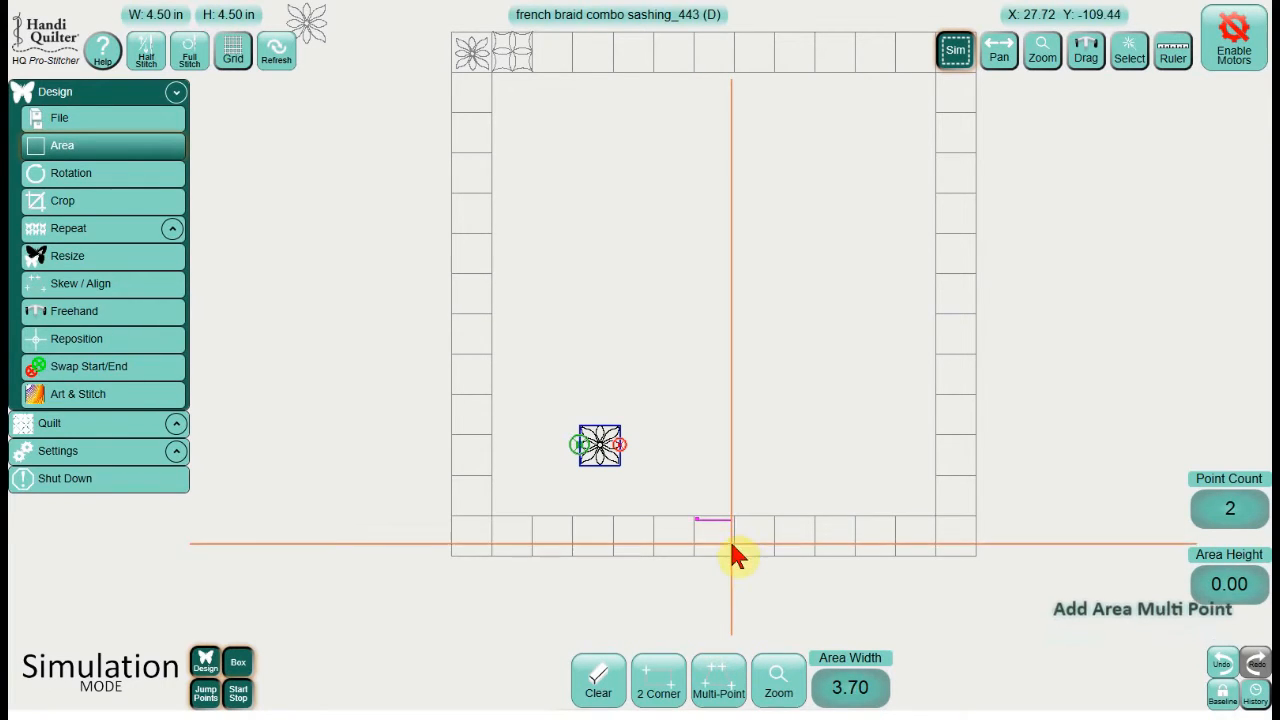
left_click(698, 676)
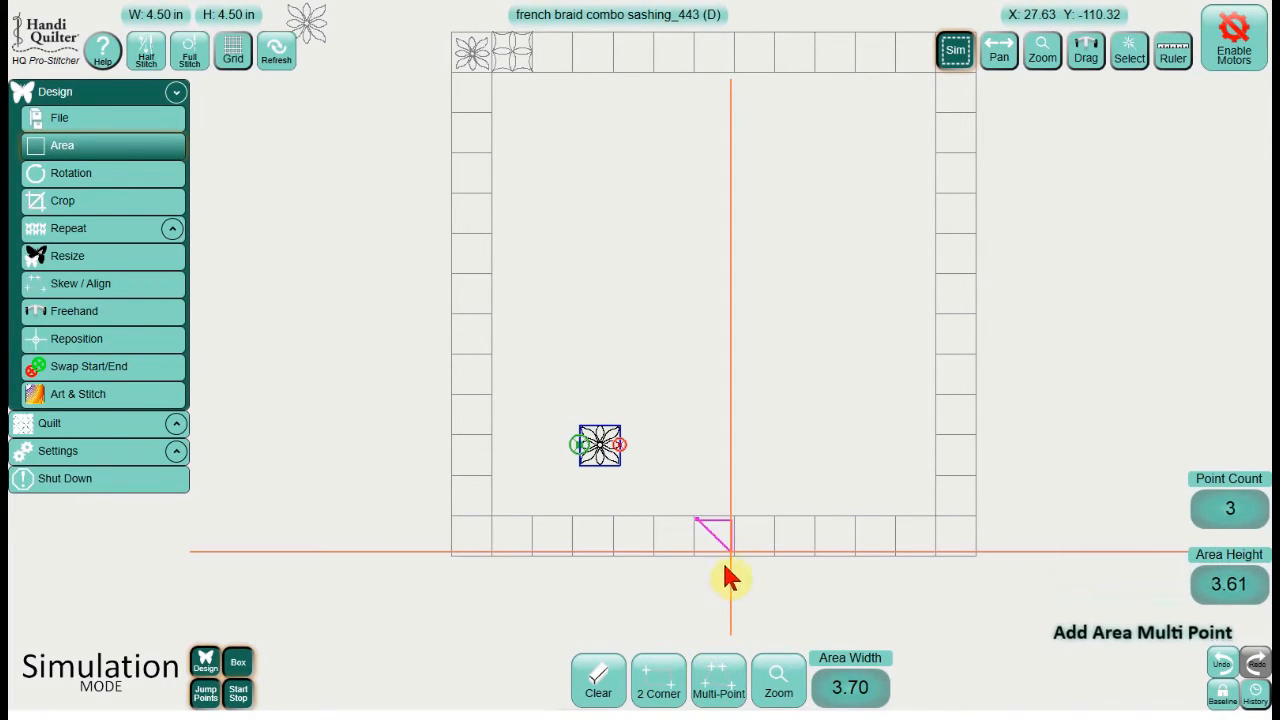
left_click(717, 686)
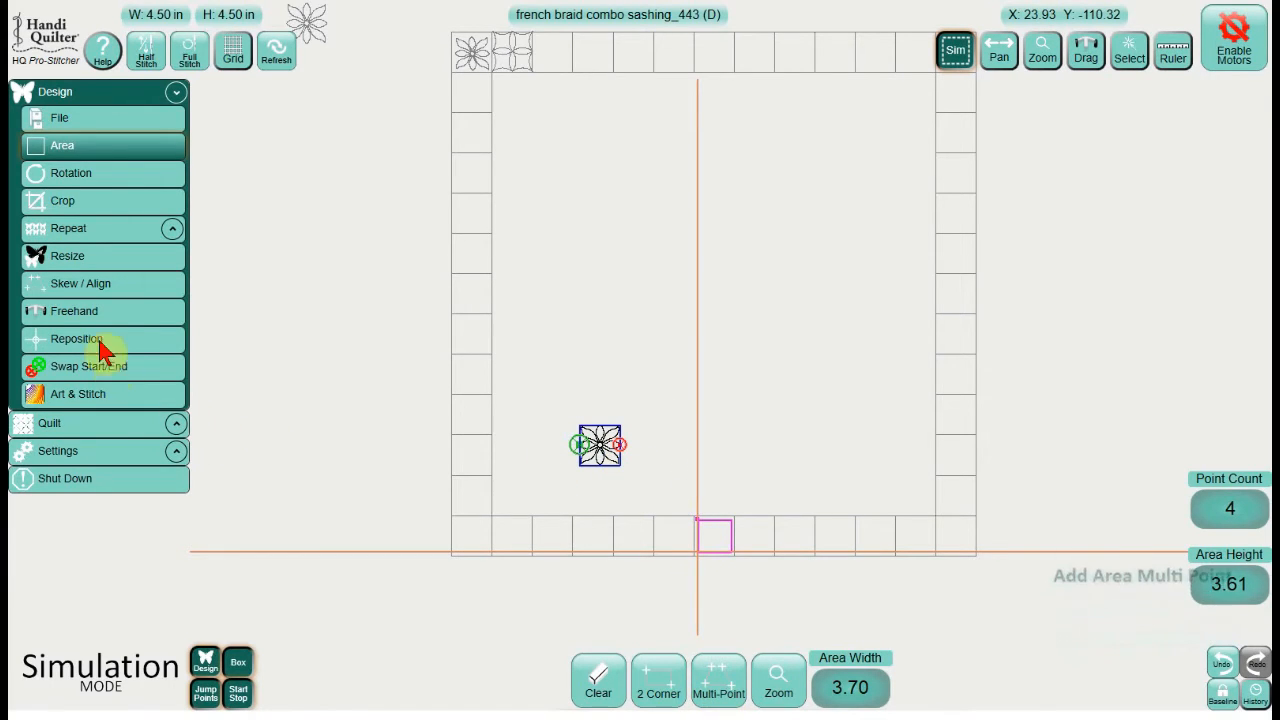
- Fit the selected french braid design into the bottom middle block's area with Skew 2 and baseline it
left_click(100, 284)
left_click(724, 674)
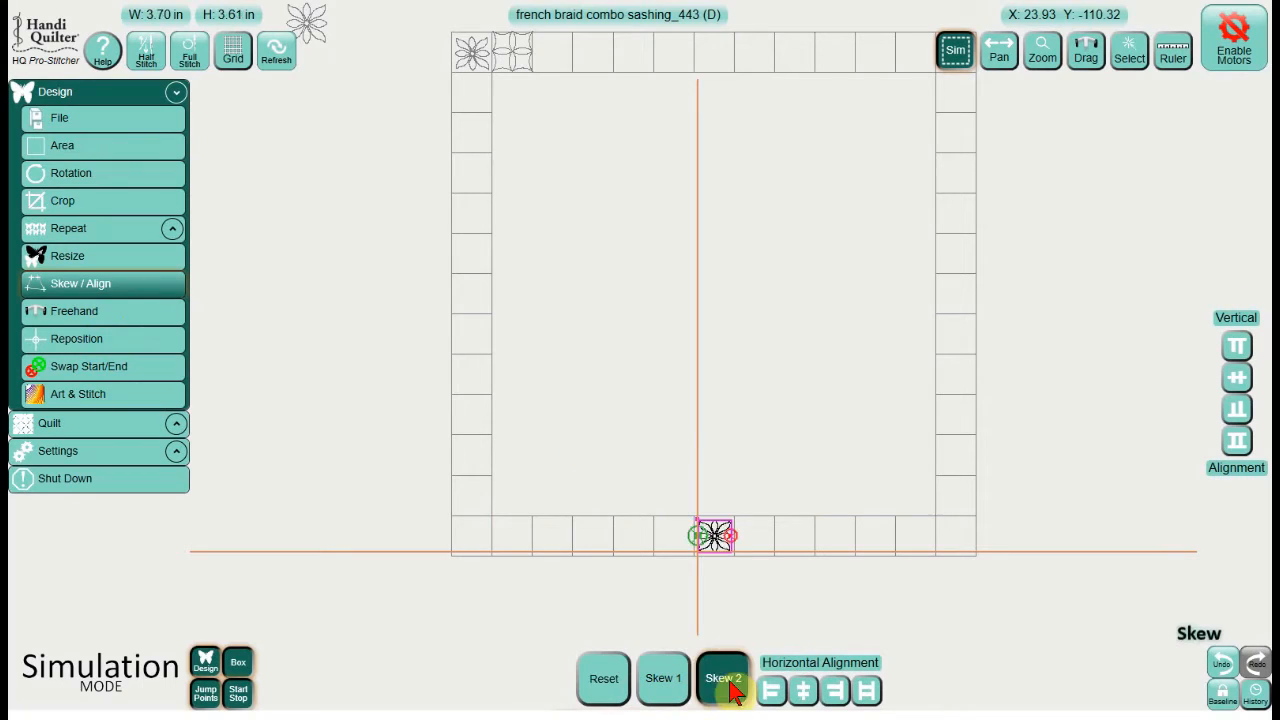
left_click(1222, 692)
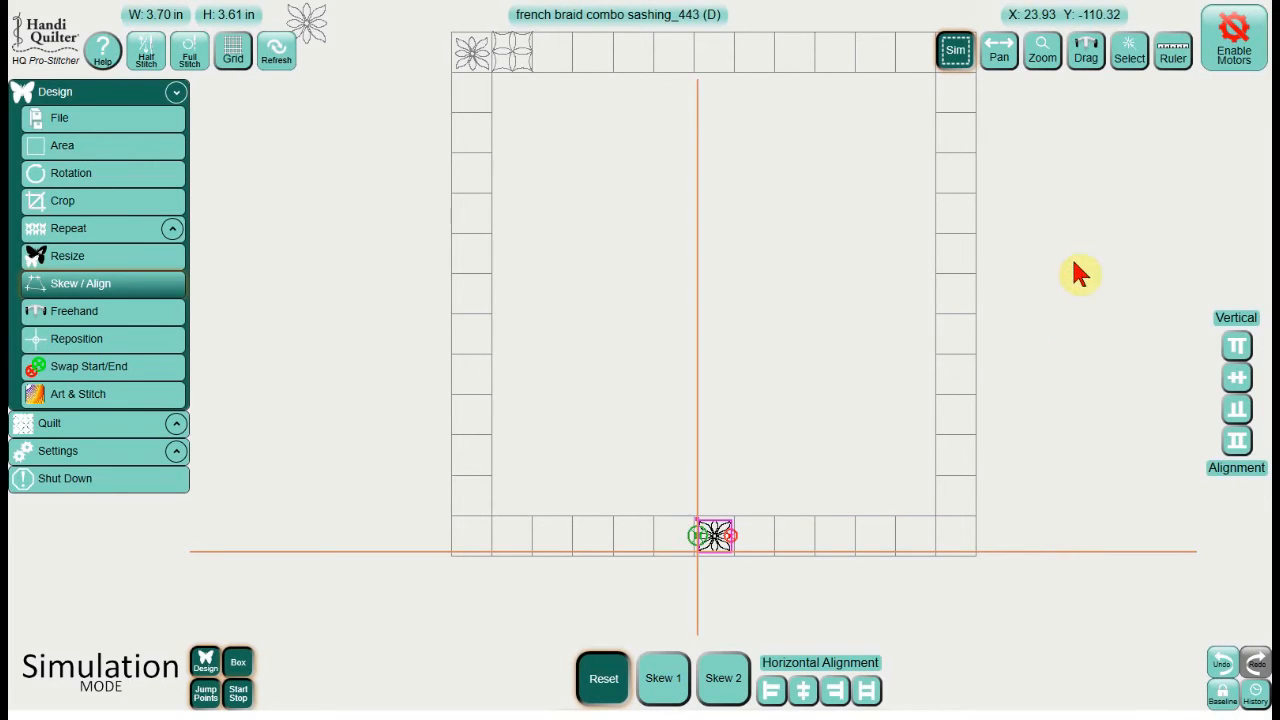
- Select an unskewed french braid duplicate, clear the old area, and mark a four-point area of about 3.79 by 3.96 in within the bottom row's fifth block
left_click(1130, 55)
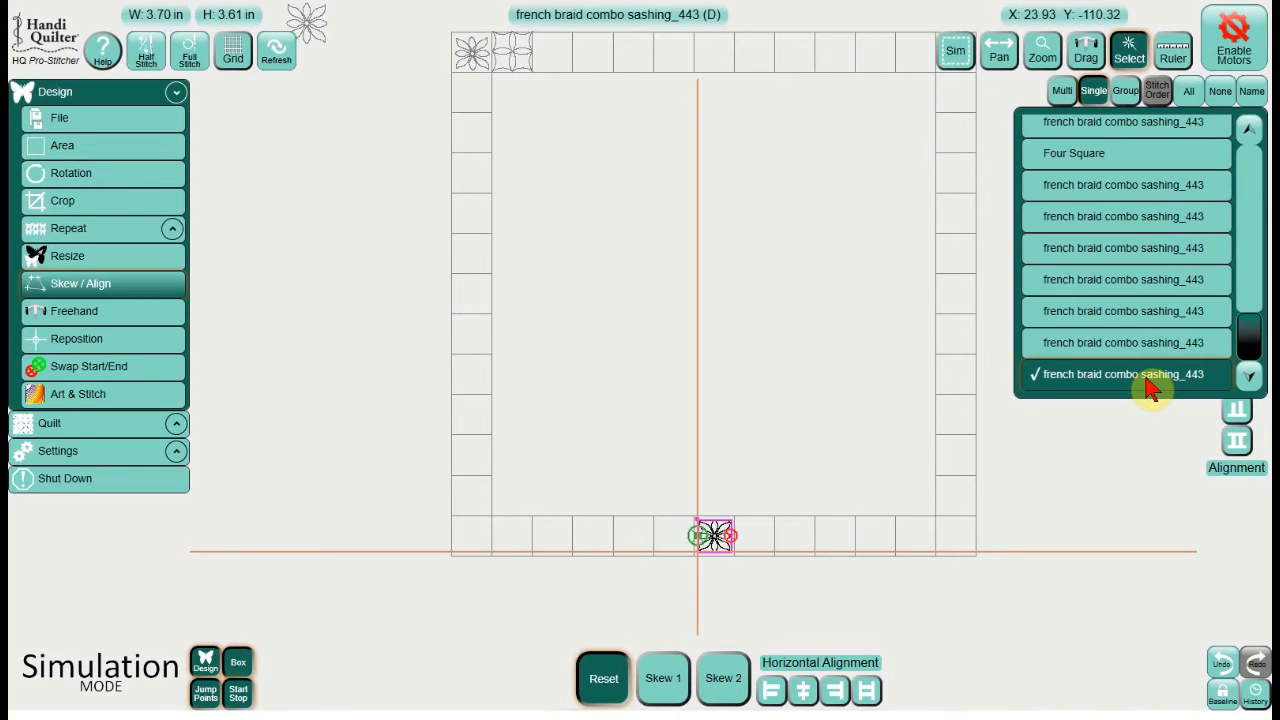
left_click(724, 540)
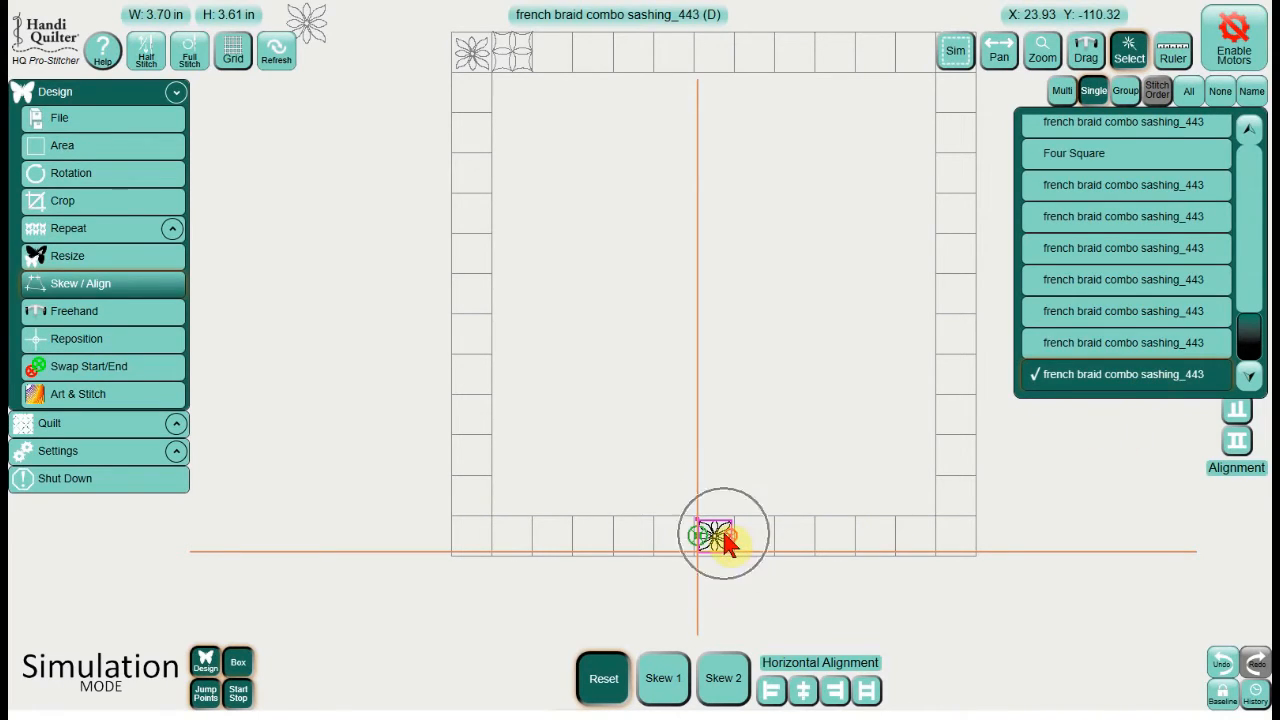
left_click(1113, 381)
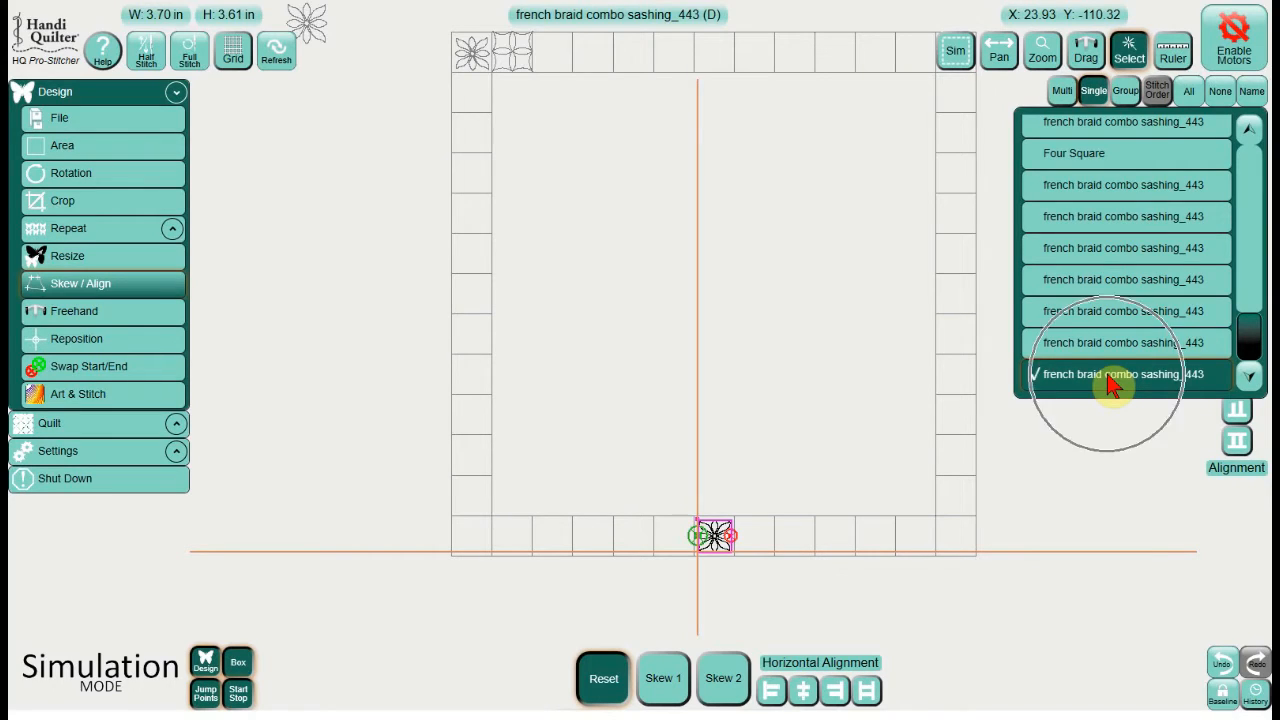
left_click(1118, 187)
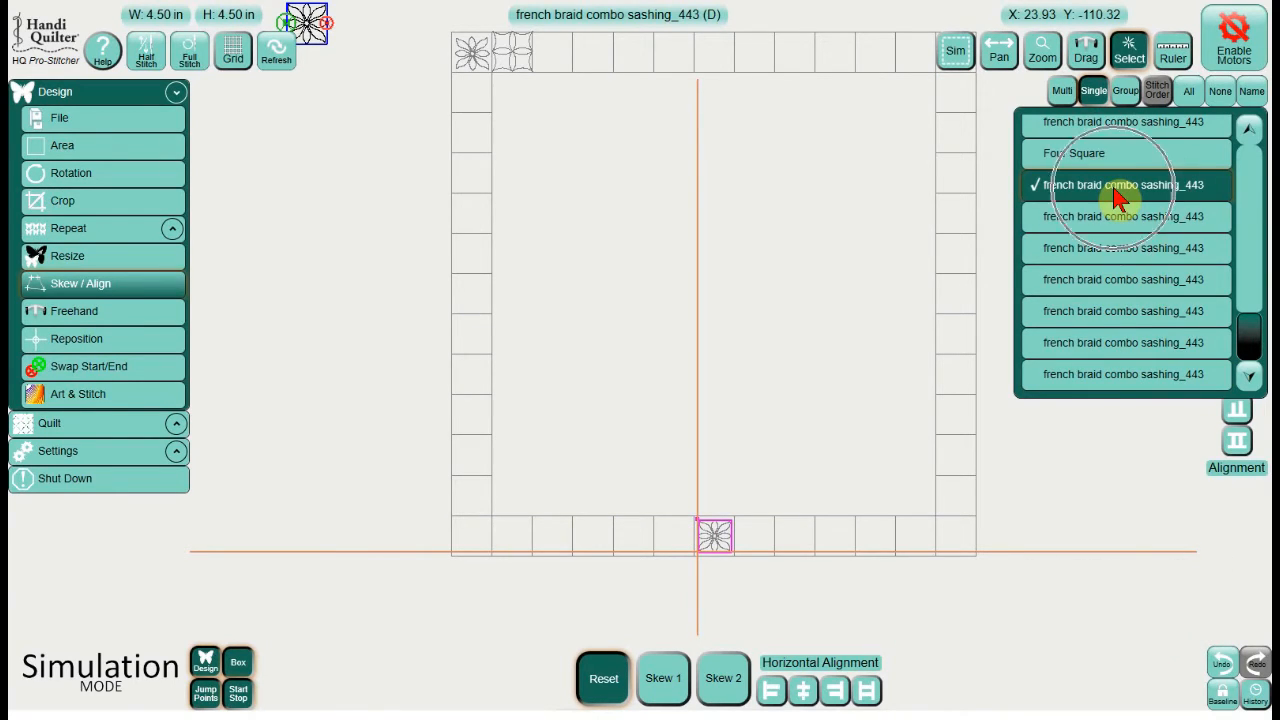
left_click(960, 55)
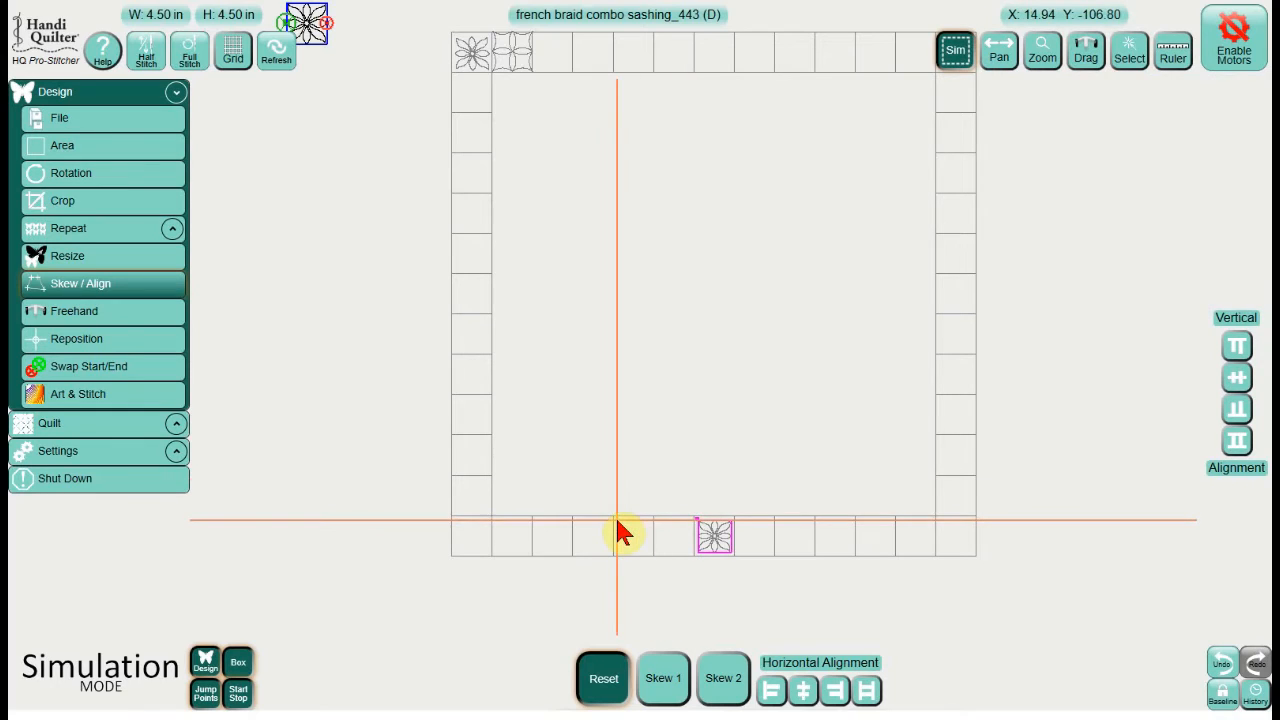
left_click(121, 147)
left_click(609, 695)
left_click(720, 680)
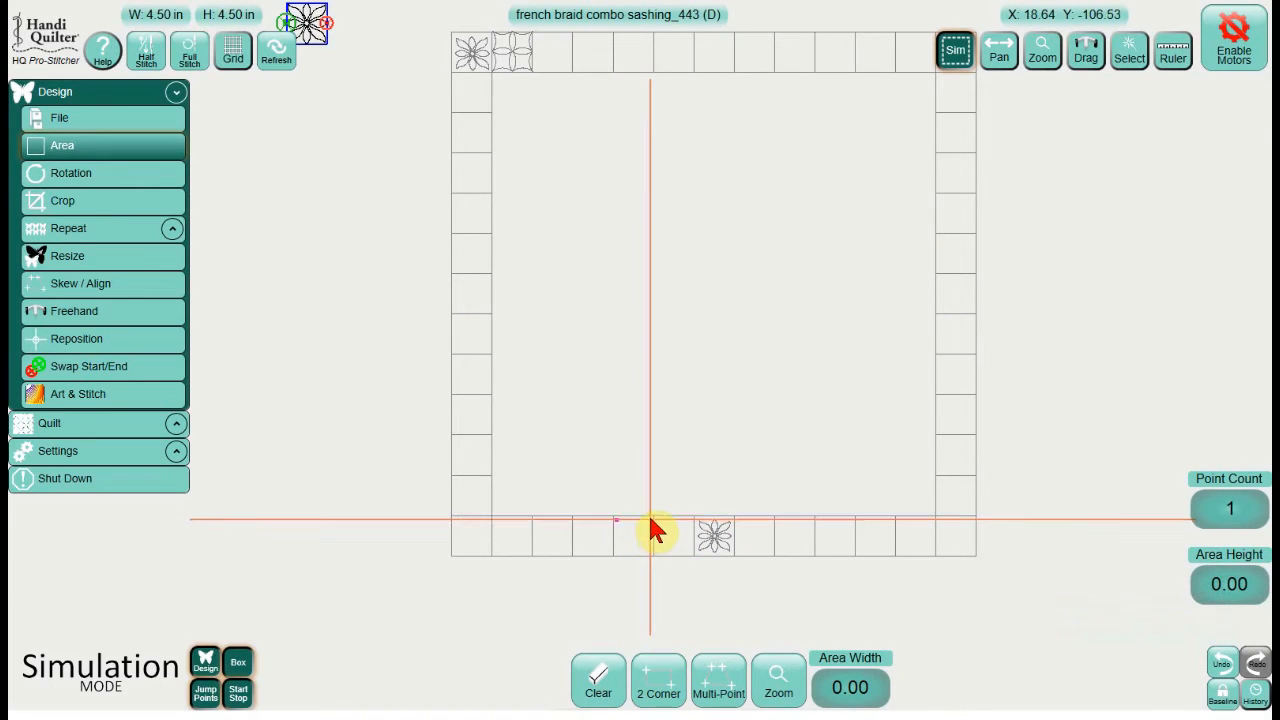
left_click(716, 693)
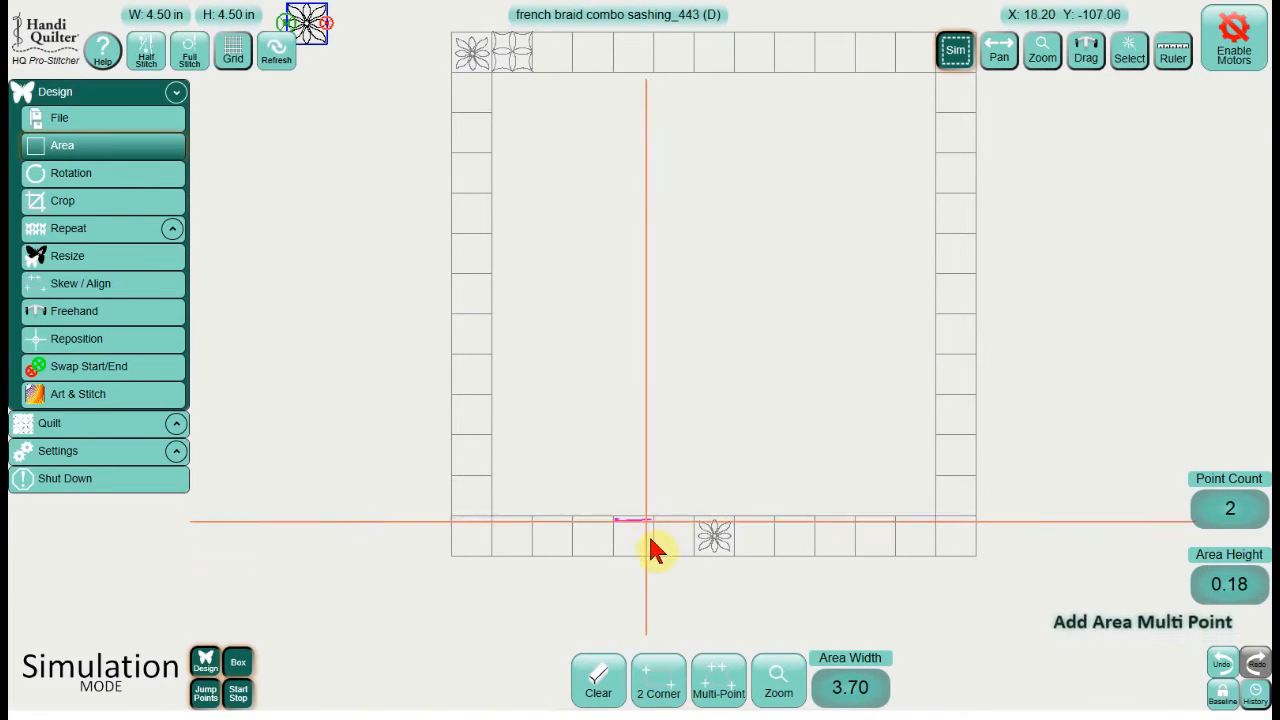
left_click(712, 668)
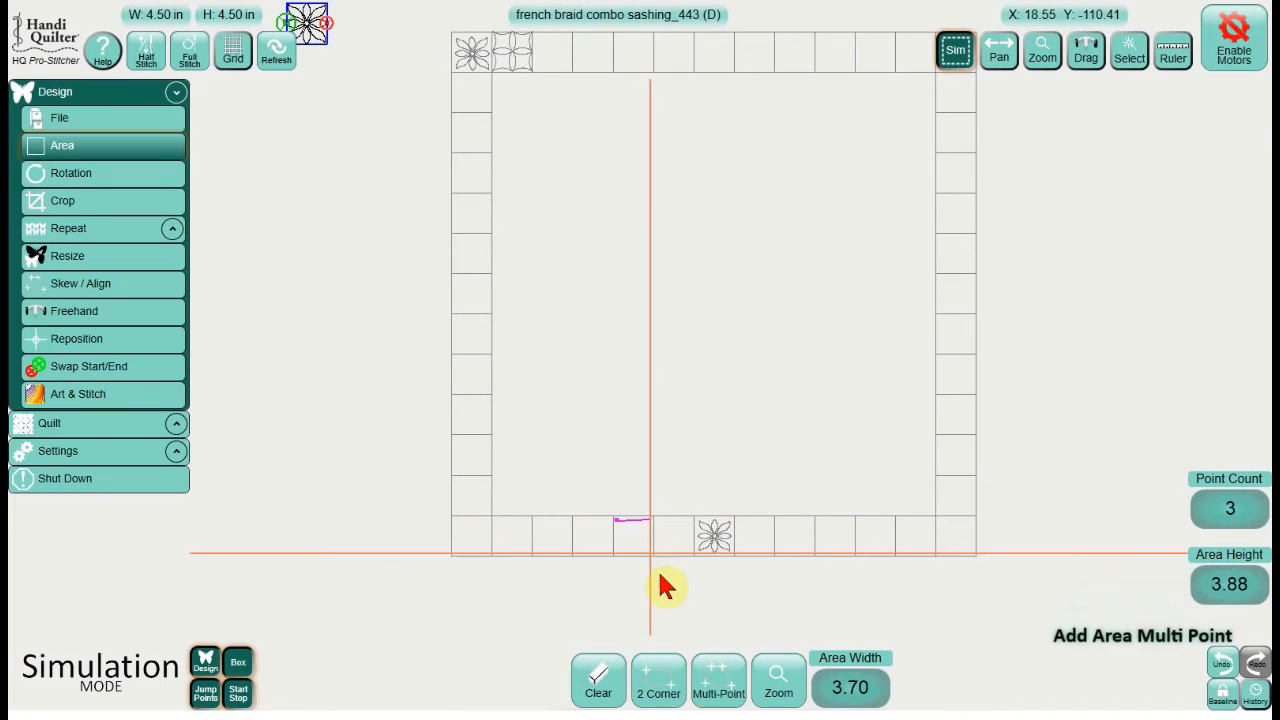
left_click(730, 688)
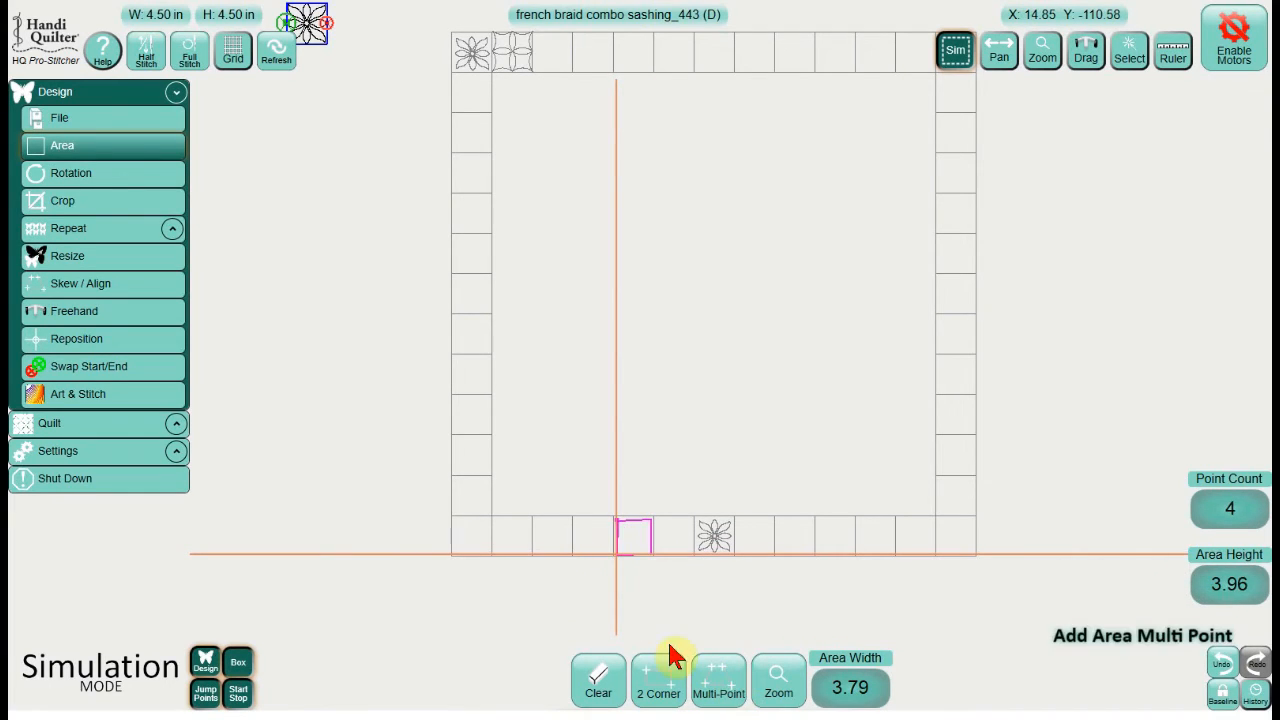
- Apply Skew 2 to fit the duplicate into the bottom row's fifth block and baseline the design
left_click(152, 286)
left_click(722, 680)
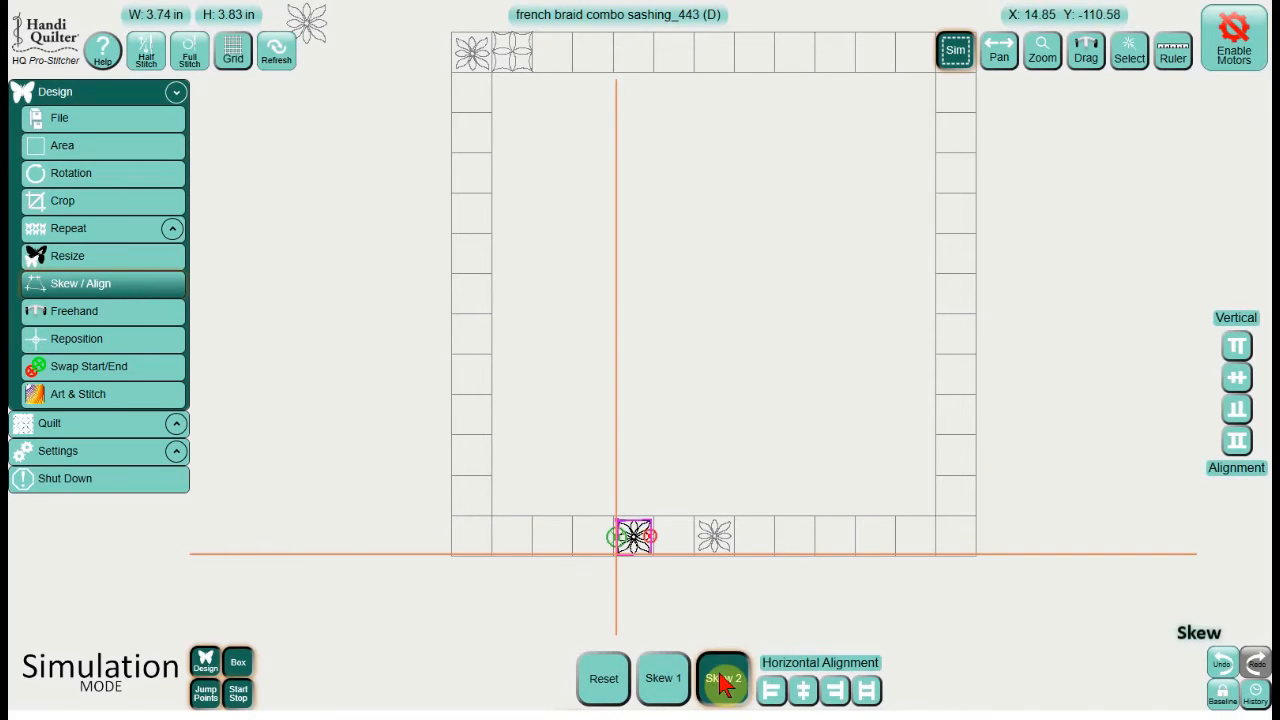
left_click(1223, 697)
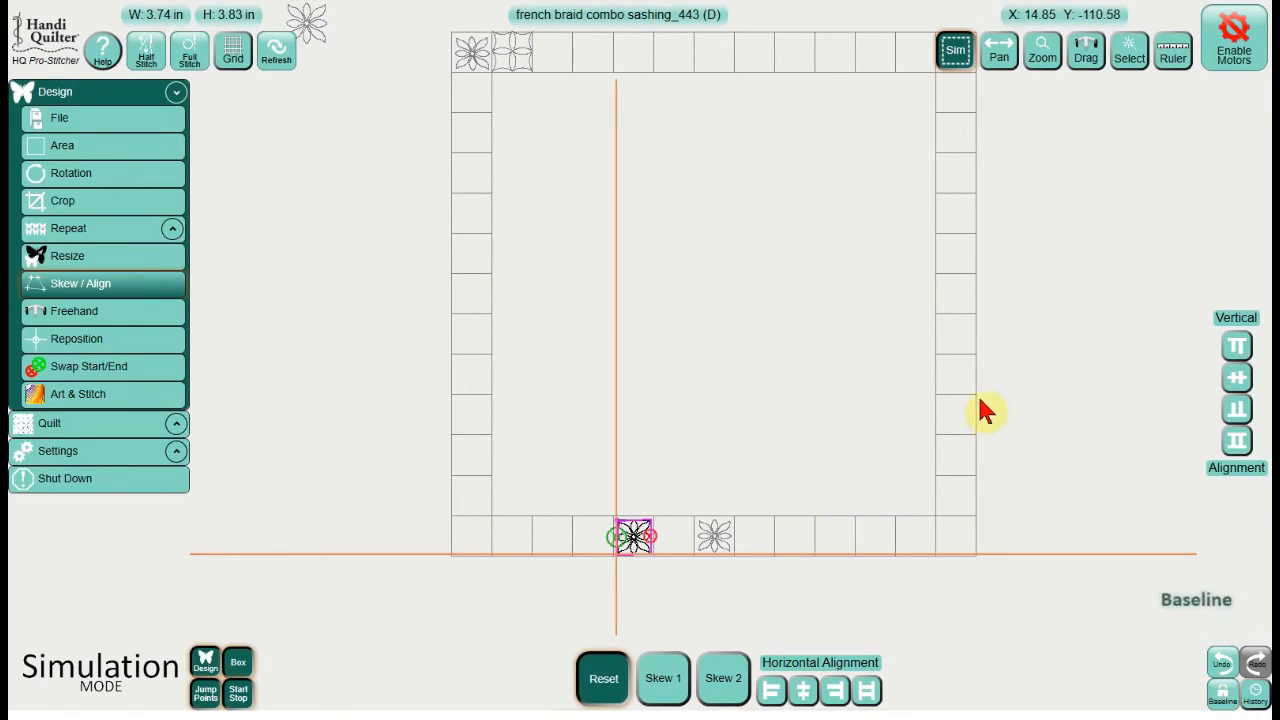
- Select another unskewed french braid duplicate and clear the area marked around the bottom row's fifth block
left_click(1129, 50)
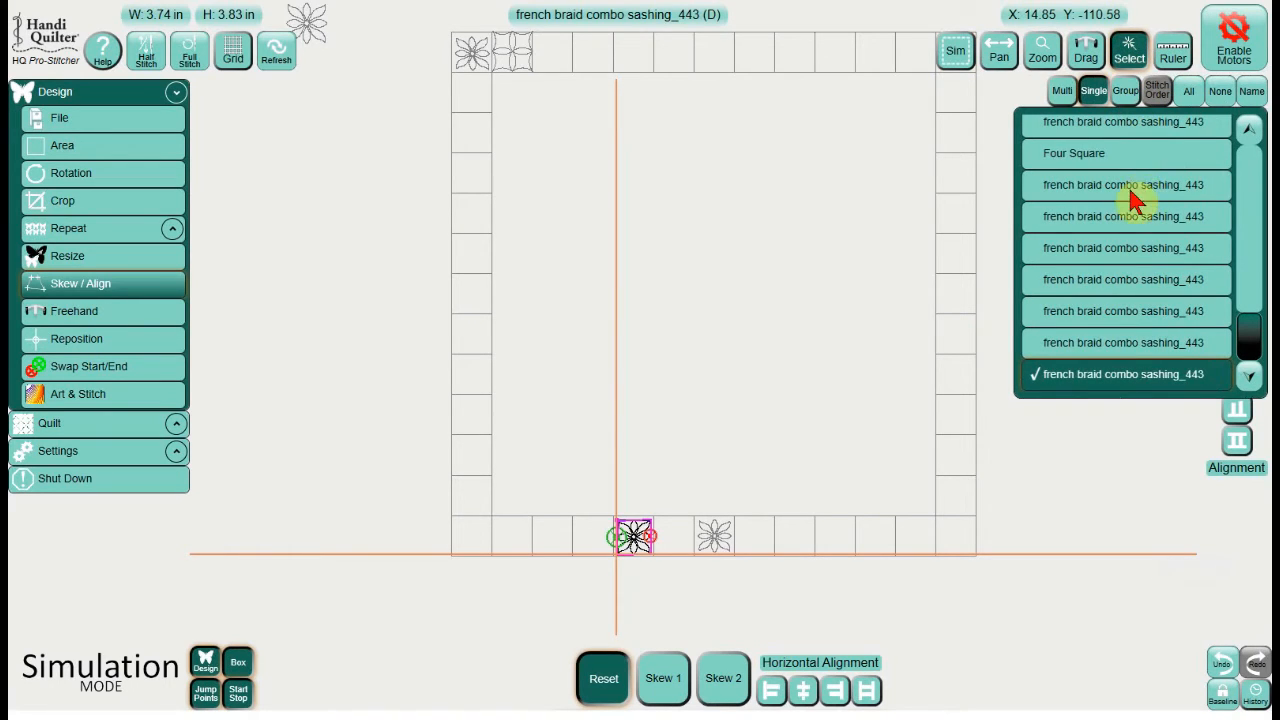
left_click(1100, 185)
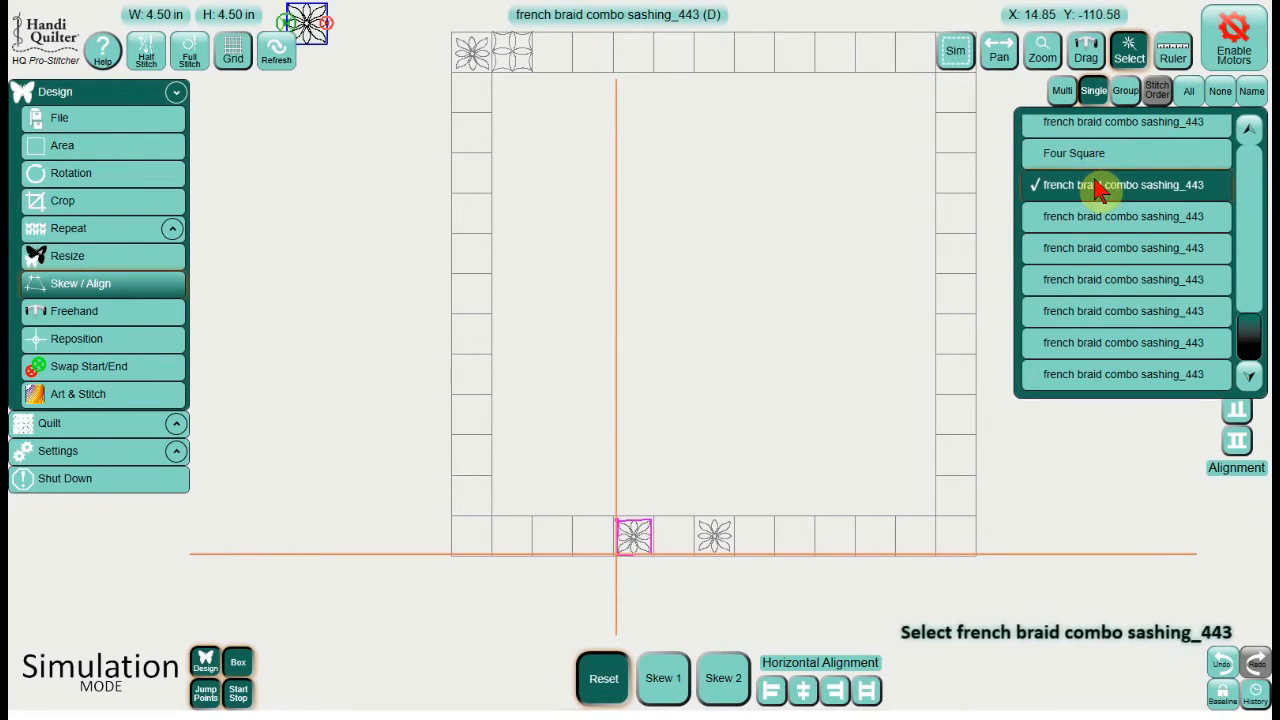
left_click(148, 148)
left_click(590, 677)
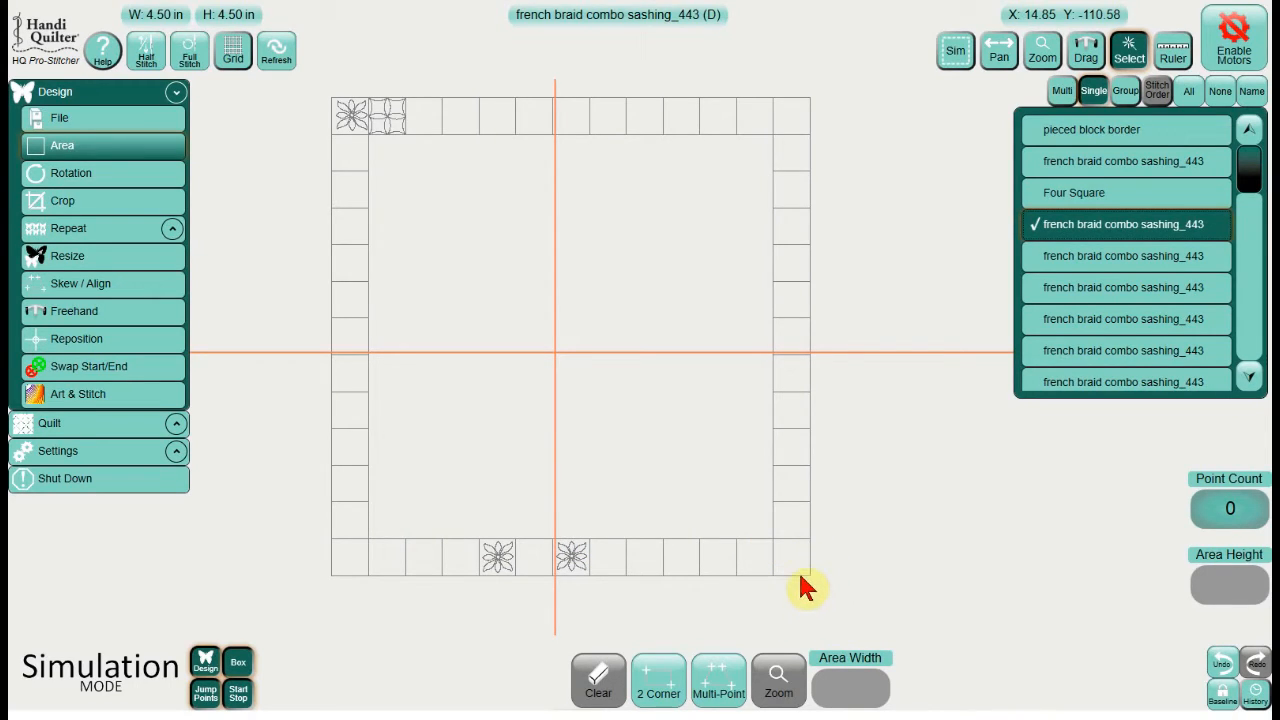
left_click(430, 590)
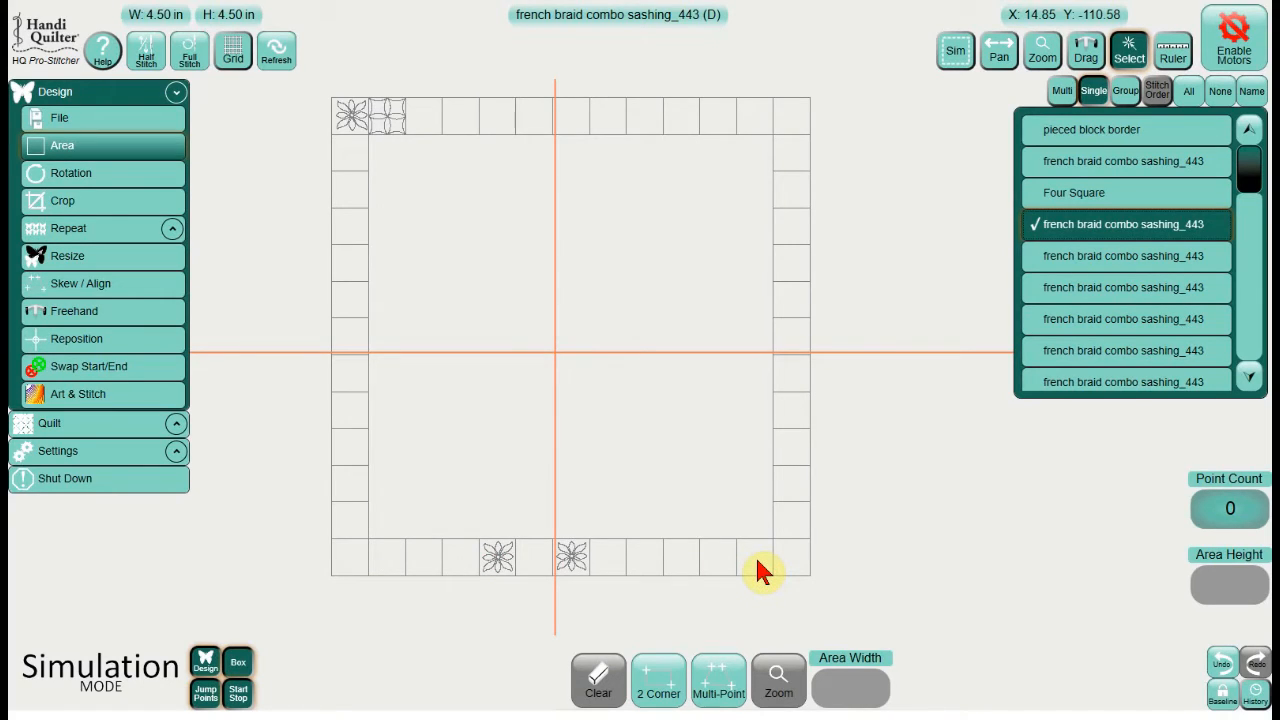
left_click(666, 556)
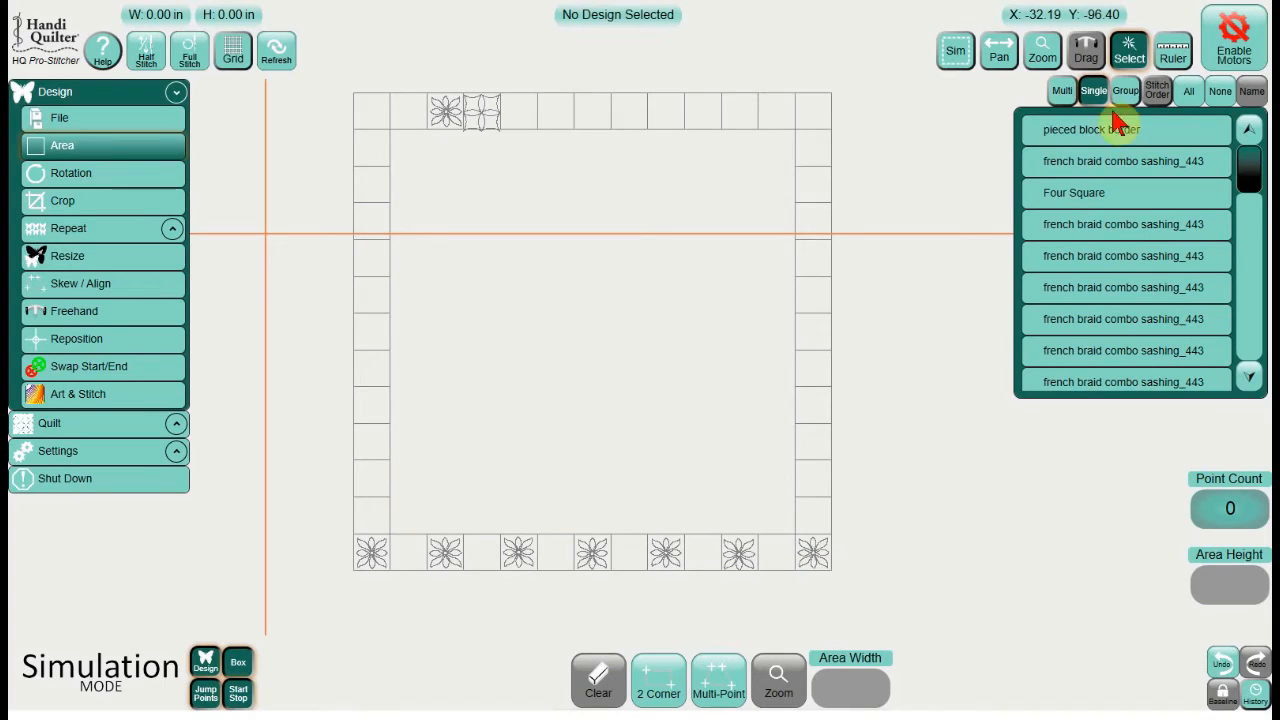
- Multi-select the seven french braid combo sashing designs in the bottom row and baseline them into one merged design
left_click(1128, 58)
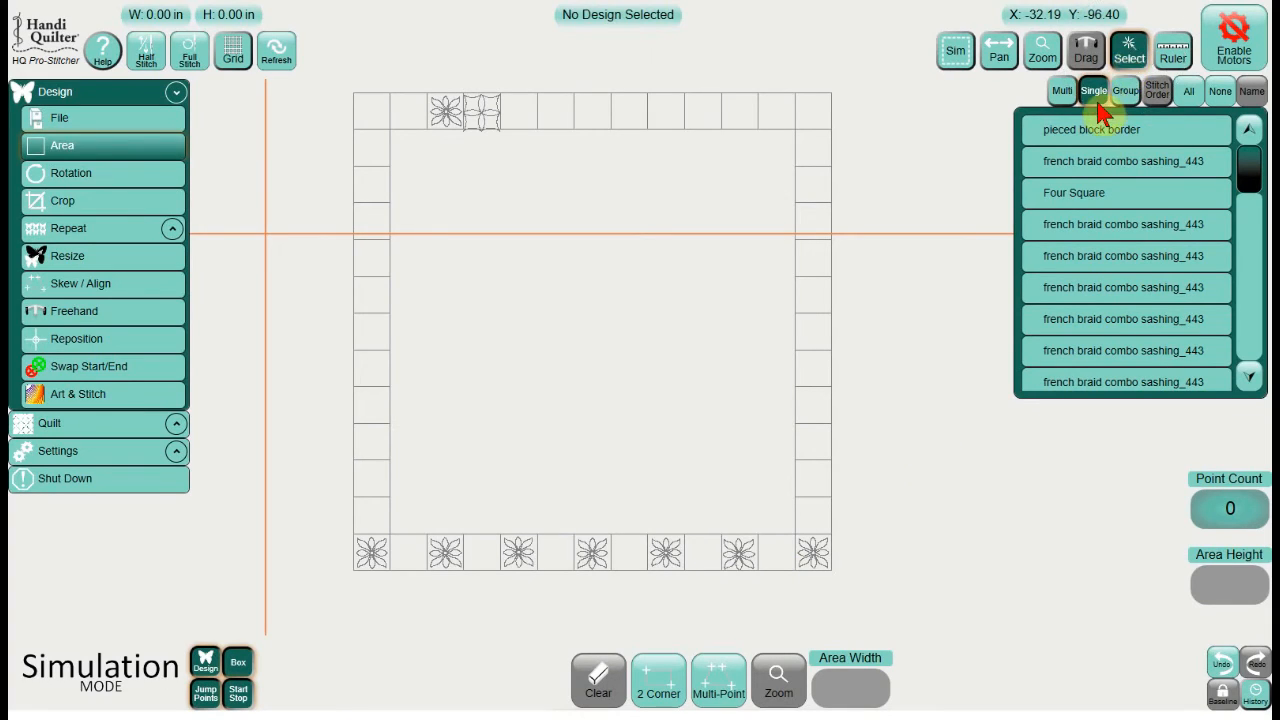
left_click(1096, 100)
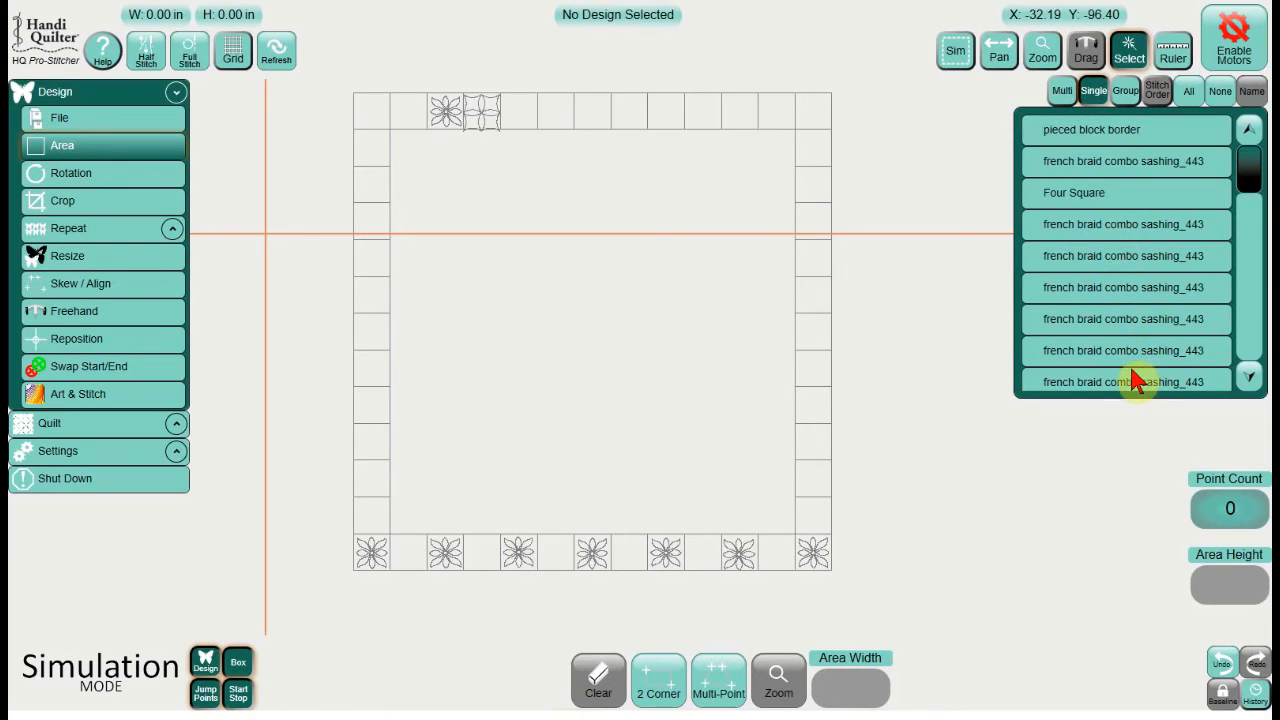
left_click(1249, 377)
left_click(1250, 378)
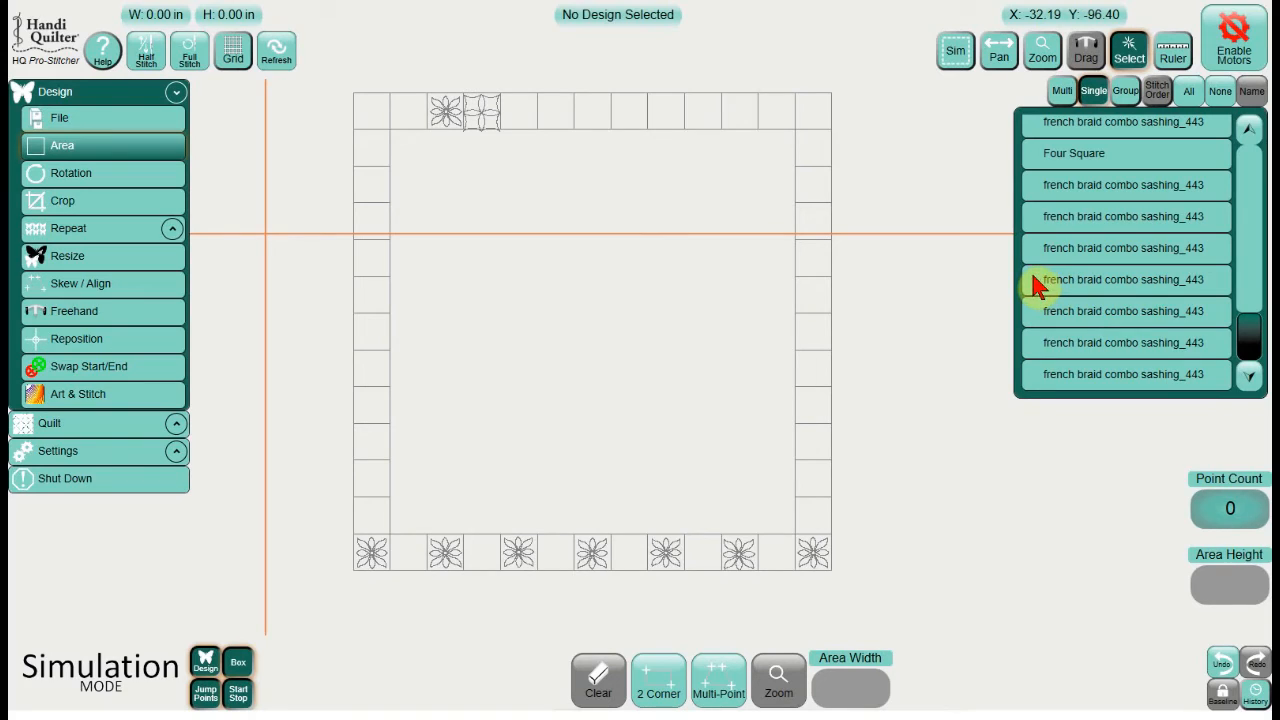
left_click(1062, 91)
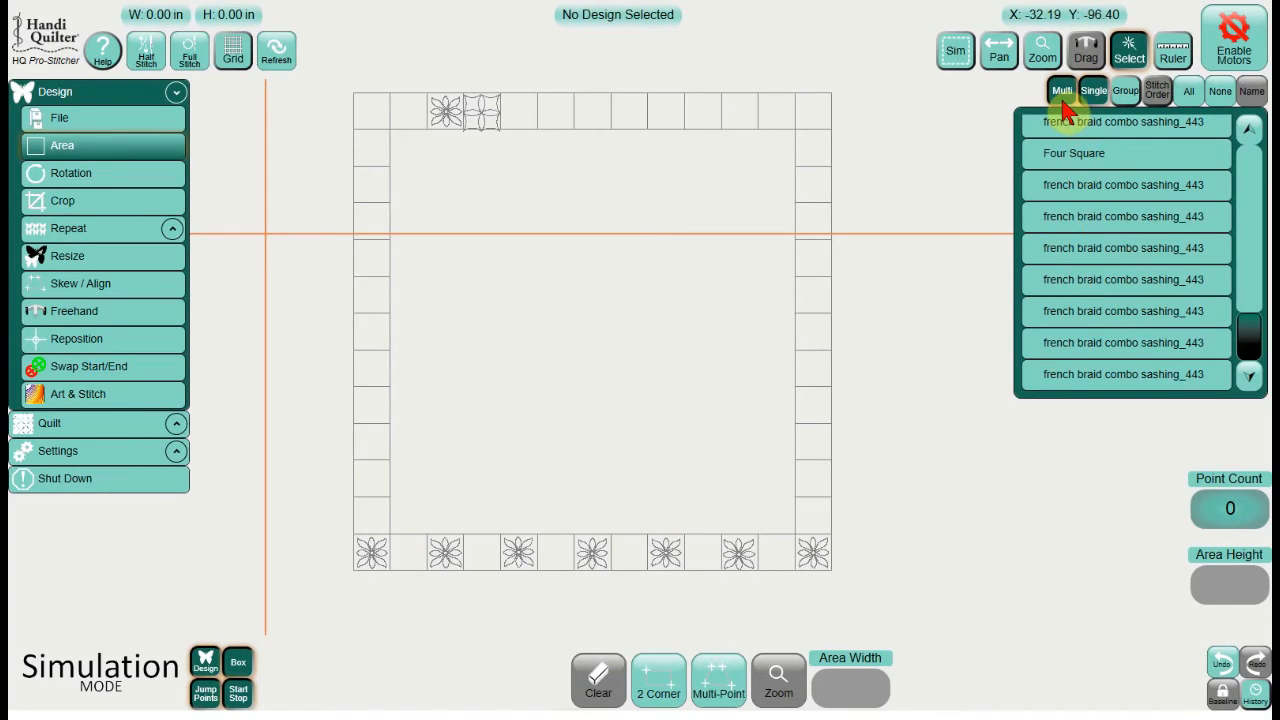
left_click(1142, 189)
left_click(1138, 222)
left_click(1149, 254)
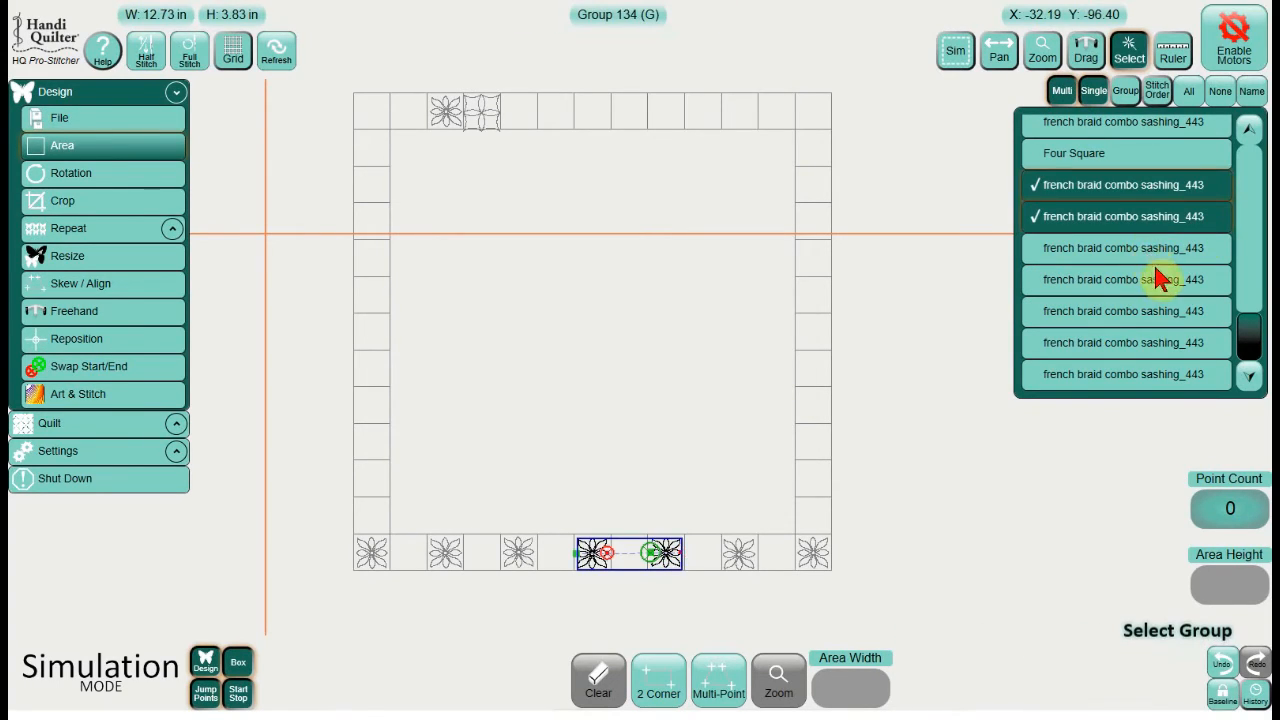
left_click(1158, 286)
left_click(1157, 316)
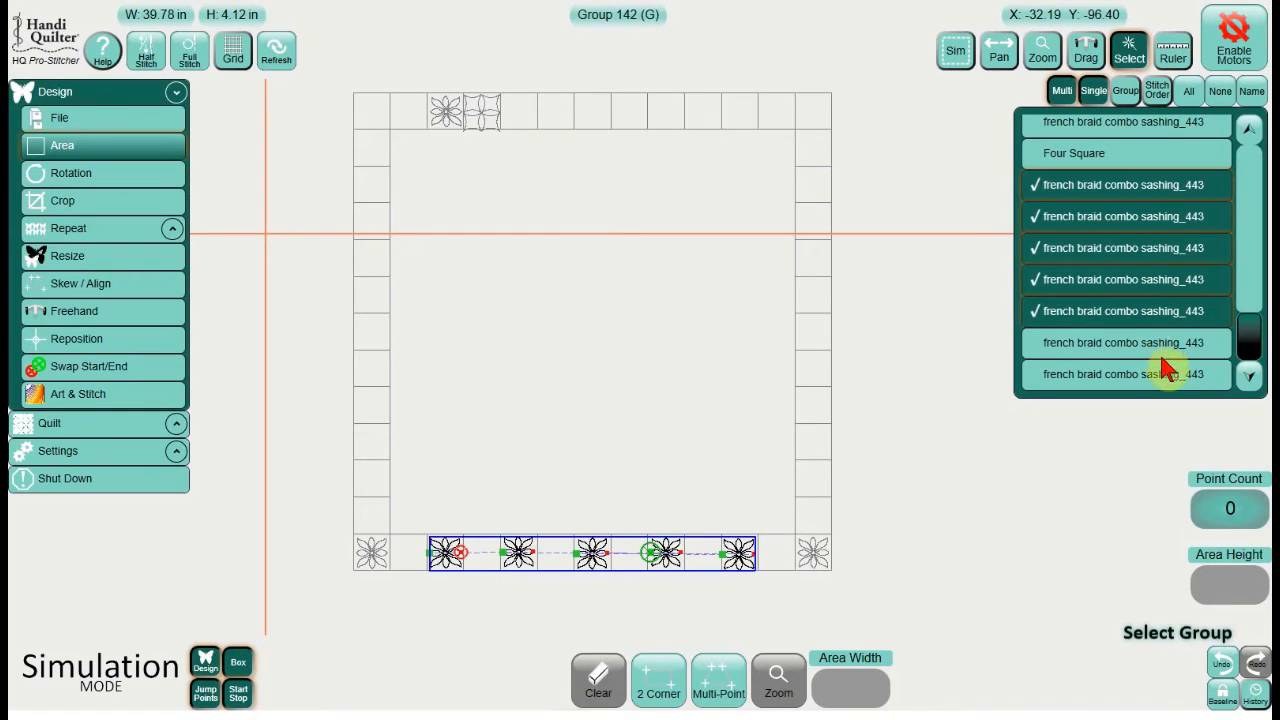
left_click(1164, 346)
left_click(1165, 379)
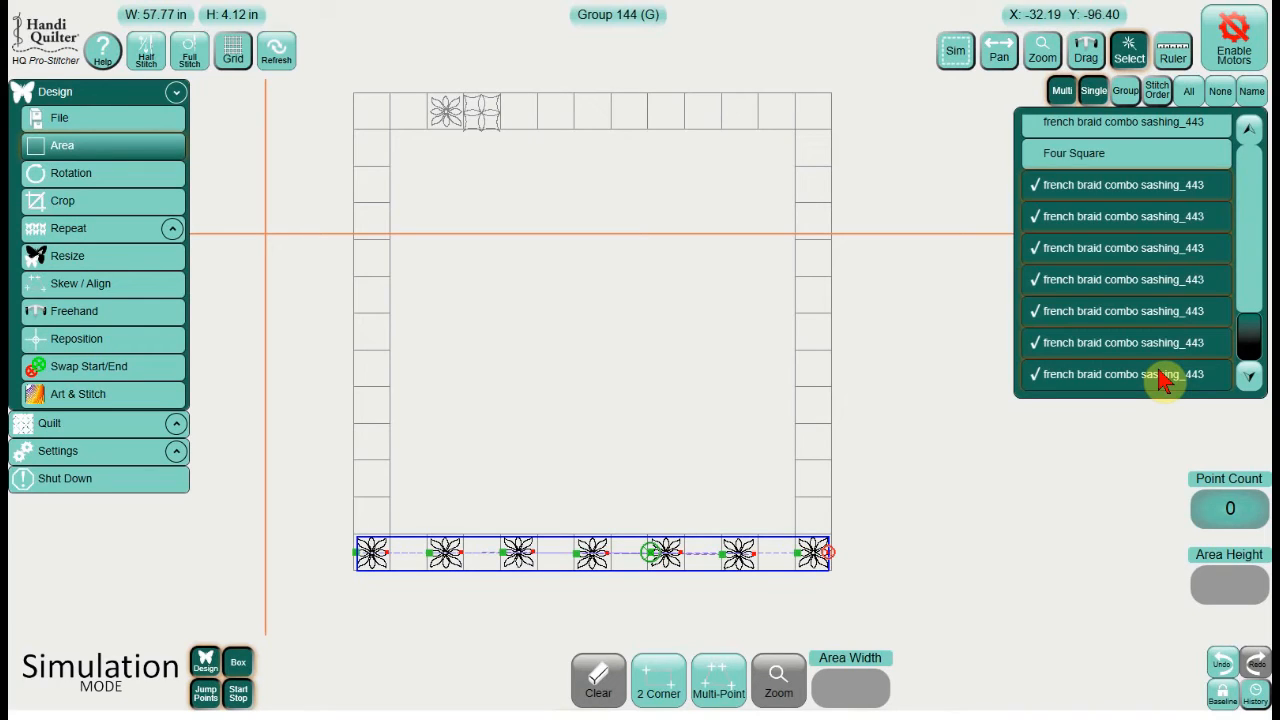
left_click(1224, 695)
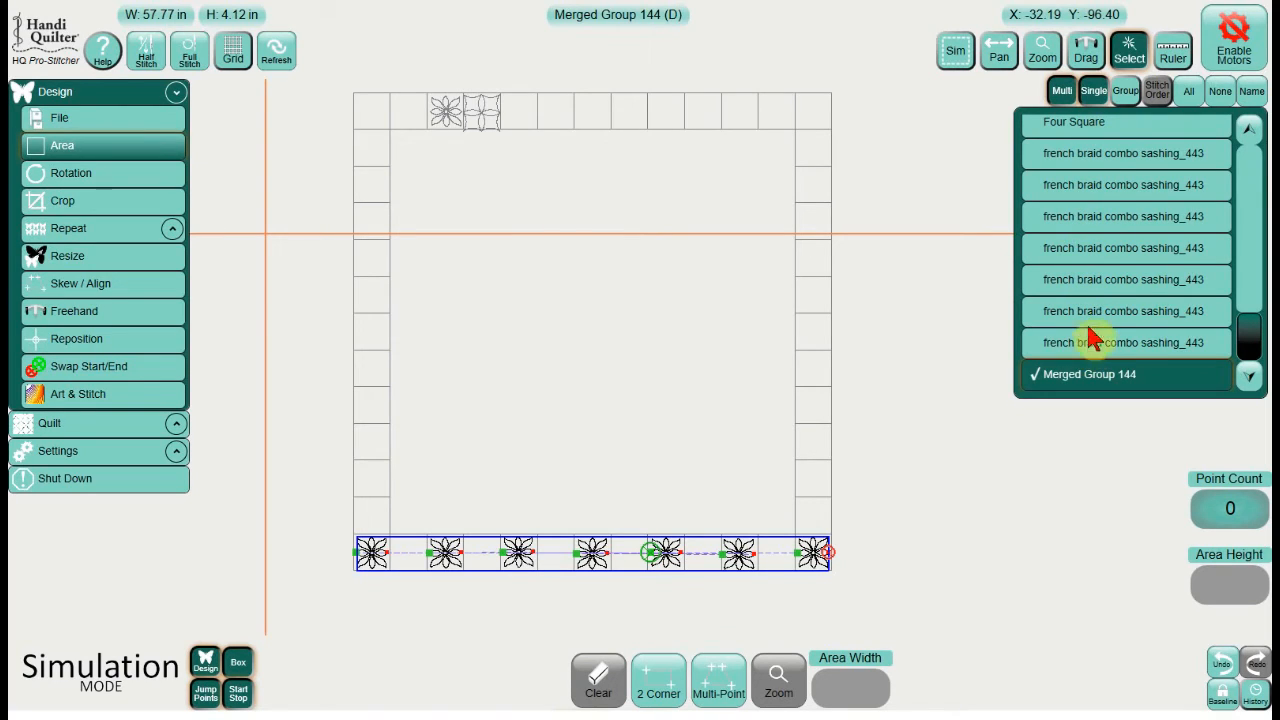
- Rename the merged bottom-row design as "bottom flower grouping"
key("ctrl")
key("ctrl")
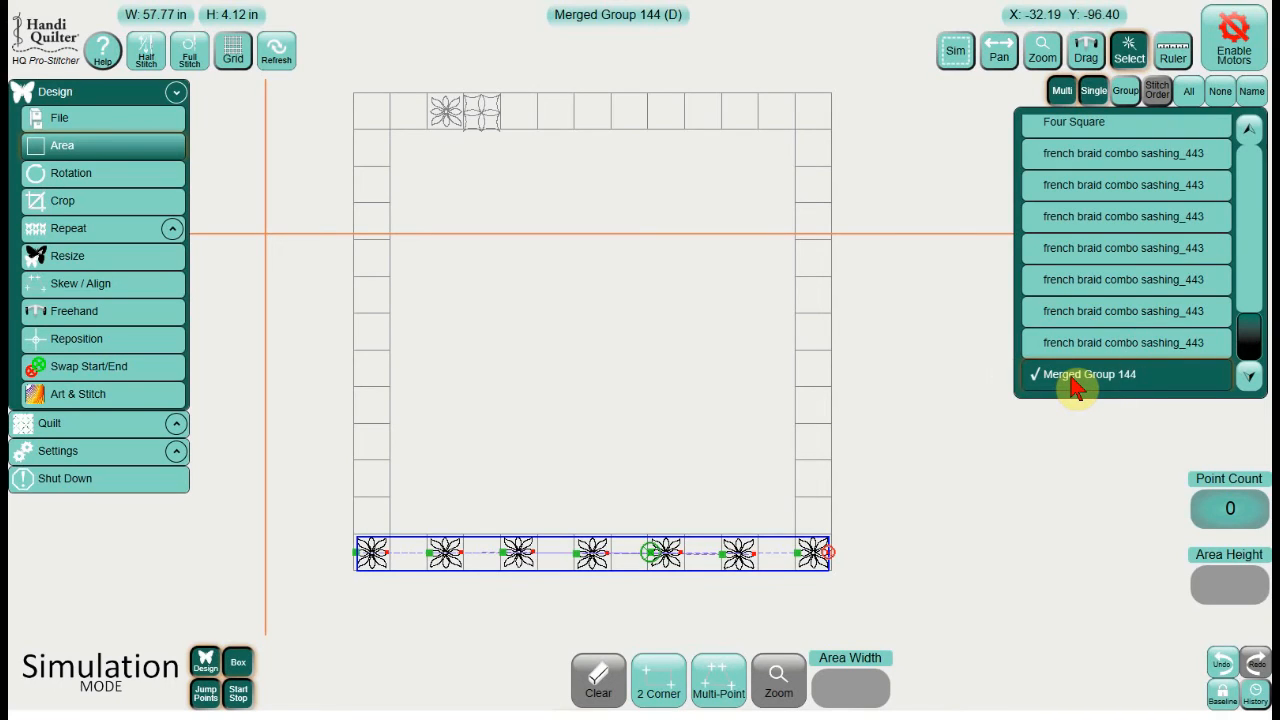
left_click(1250, 91)
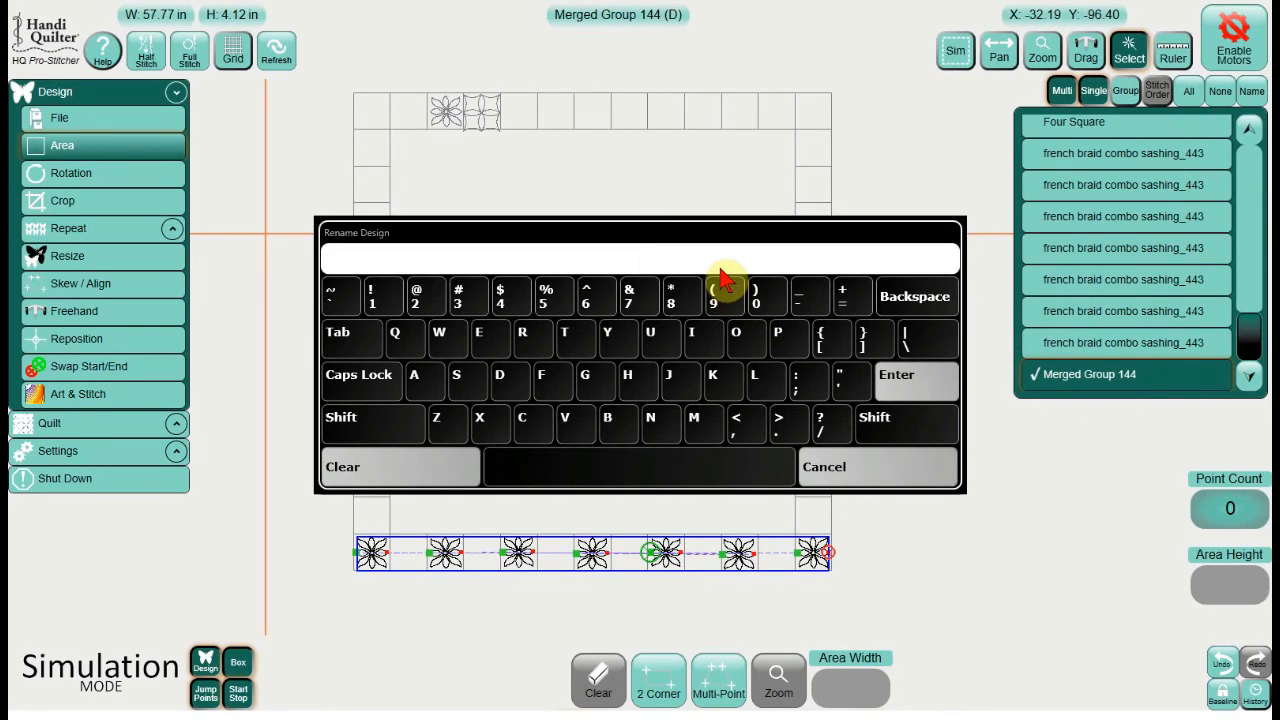
type("bottom flower g")
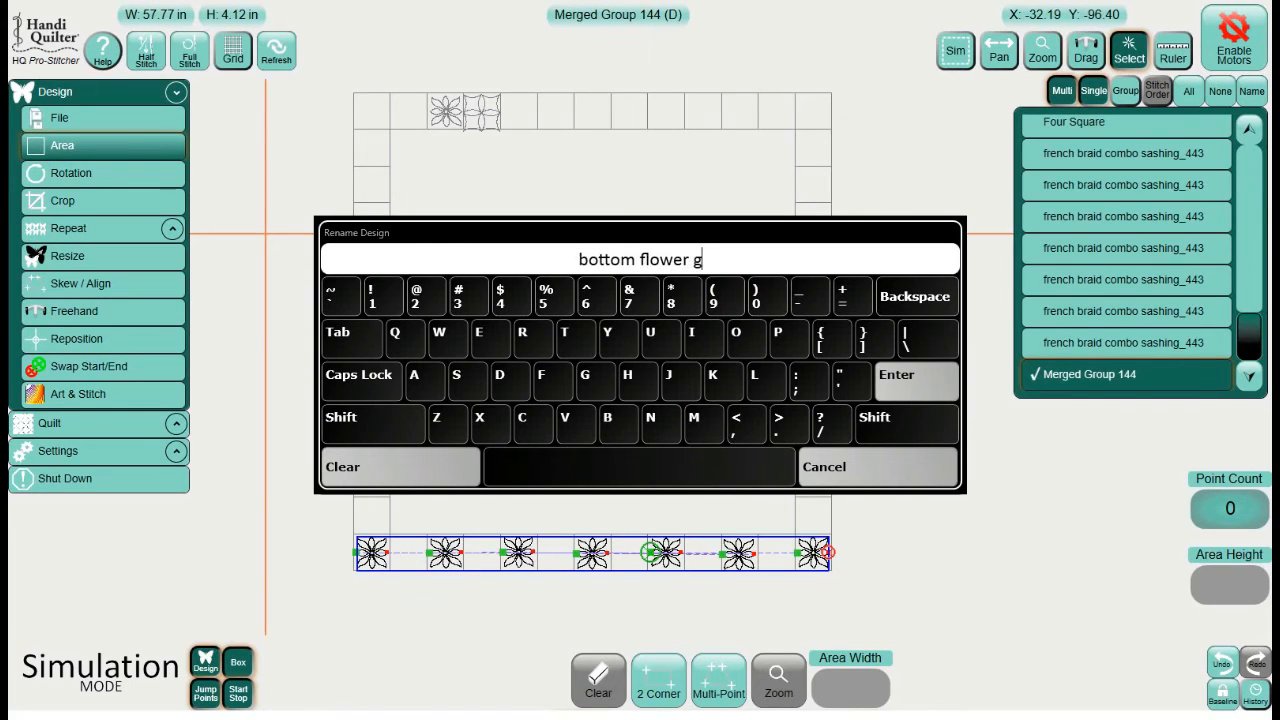
type("rouping")
left_click(912, 378)
left_click(603, 423)
- Save the renamed design as bottom flower grouping.hqf in the For Sim Style folder
left_click(126, 120)
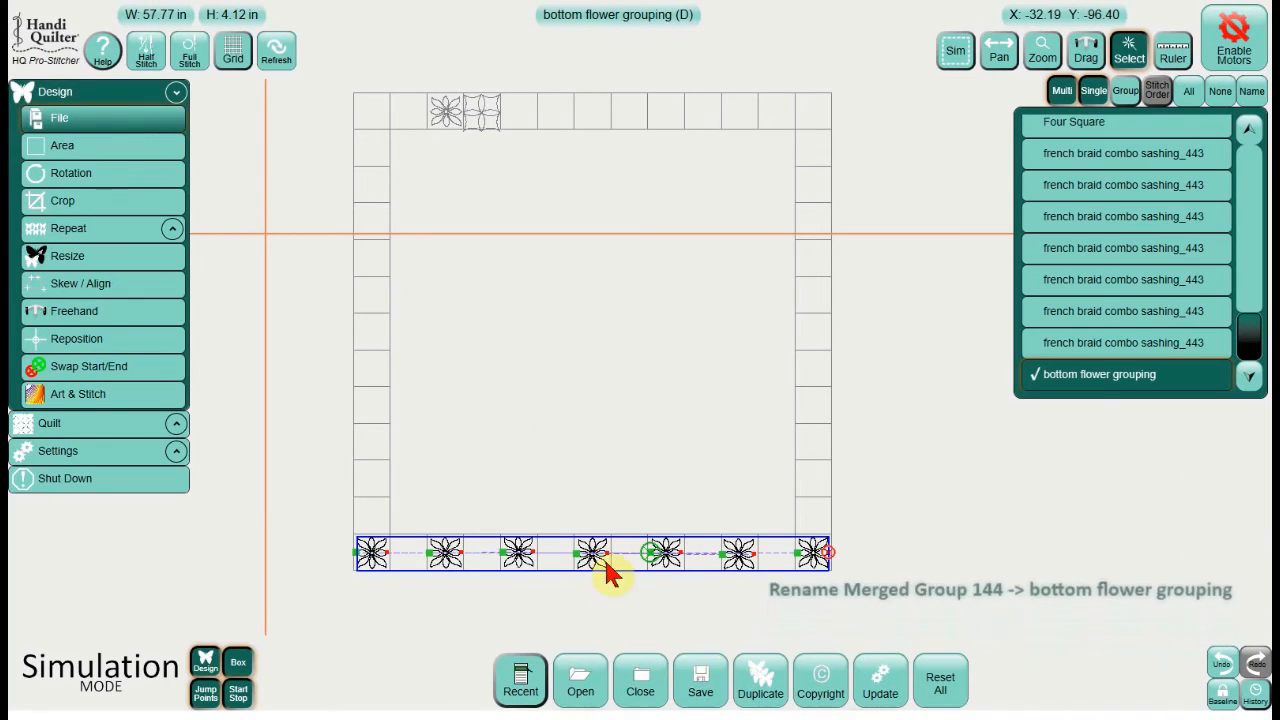
left_click(700, 680)
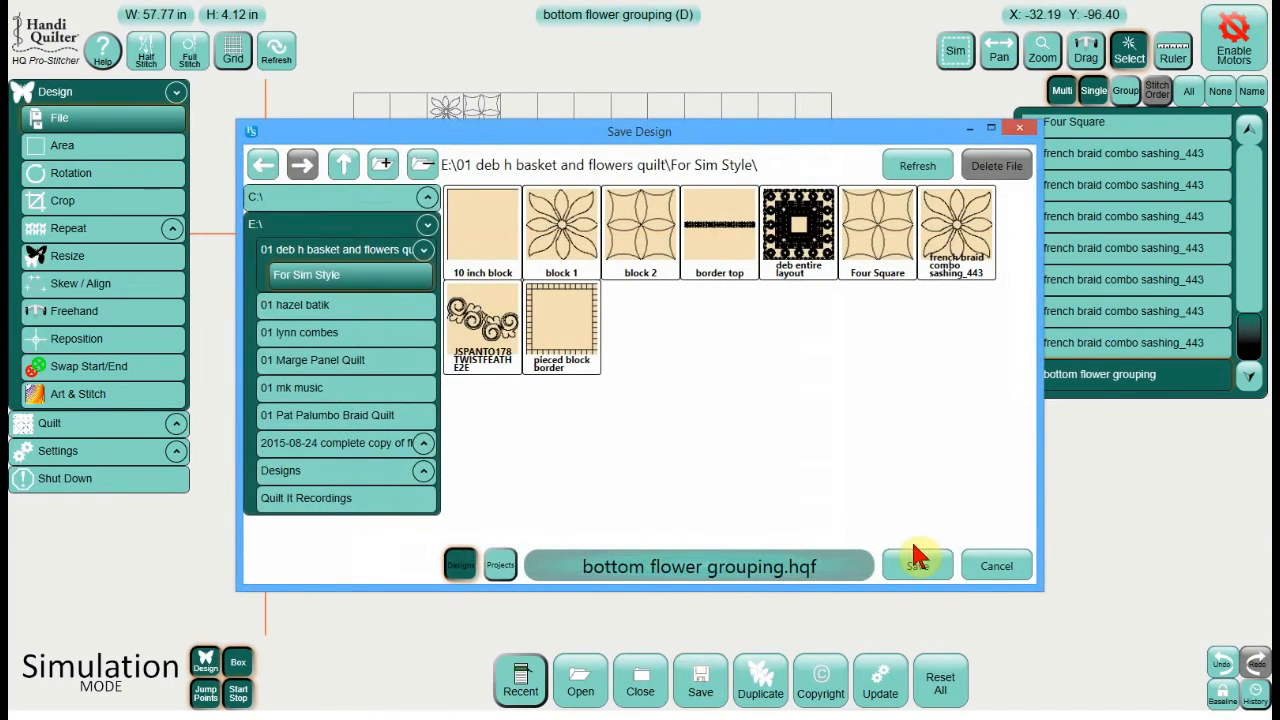
left_click(914, 563)
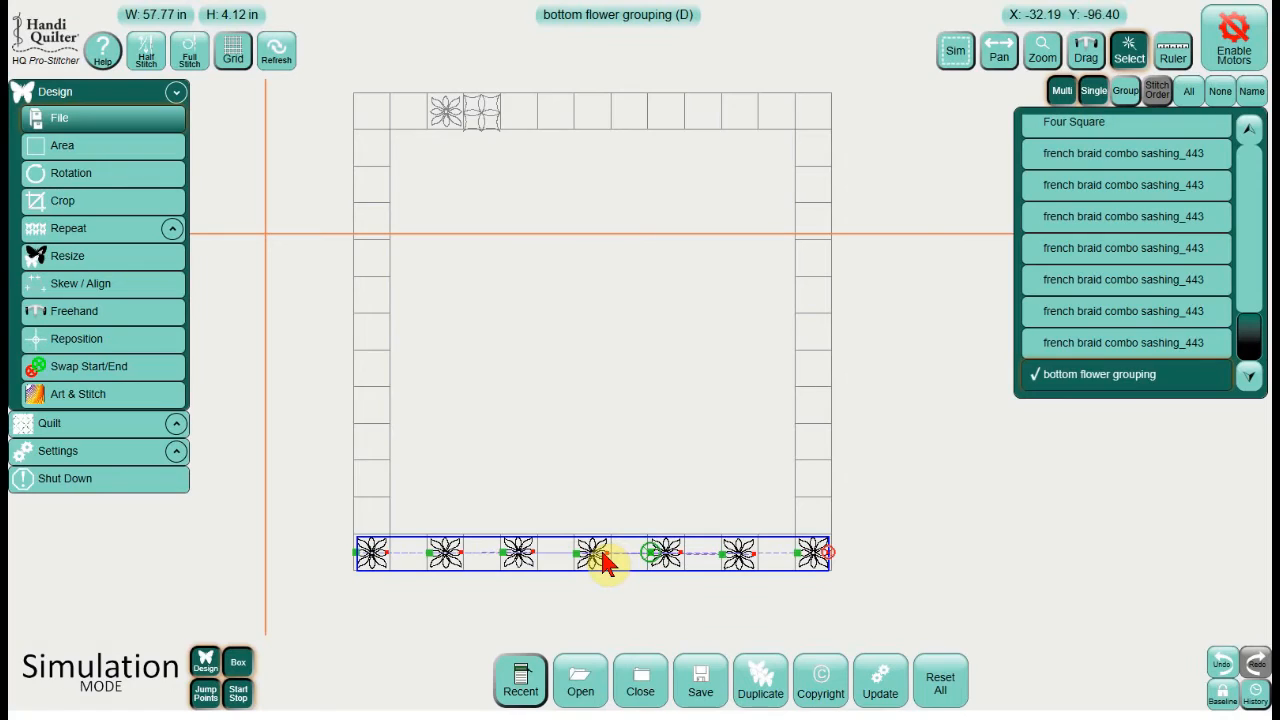
left_click(593, 562)
left_click(593, 563)
left_click(593, 557)
left_click(595, 557)
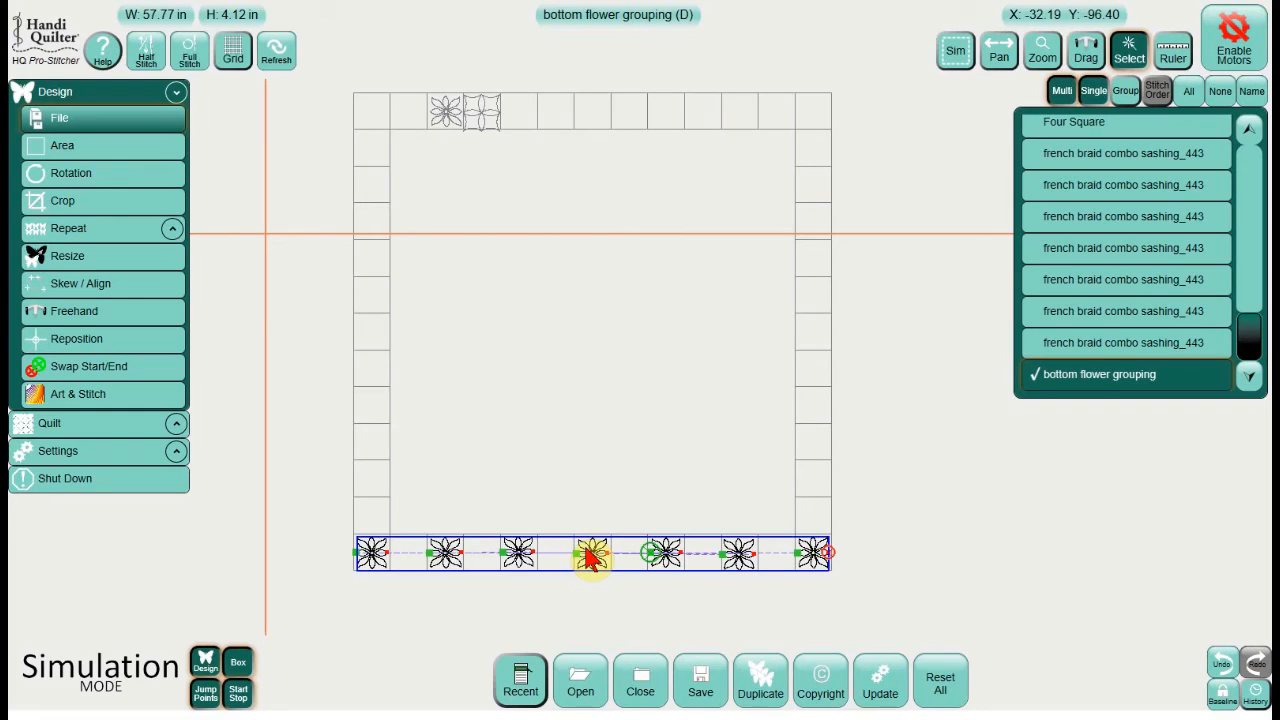
left_click(590, 557)
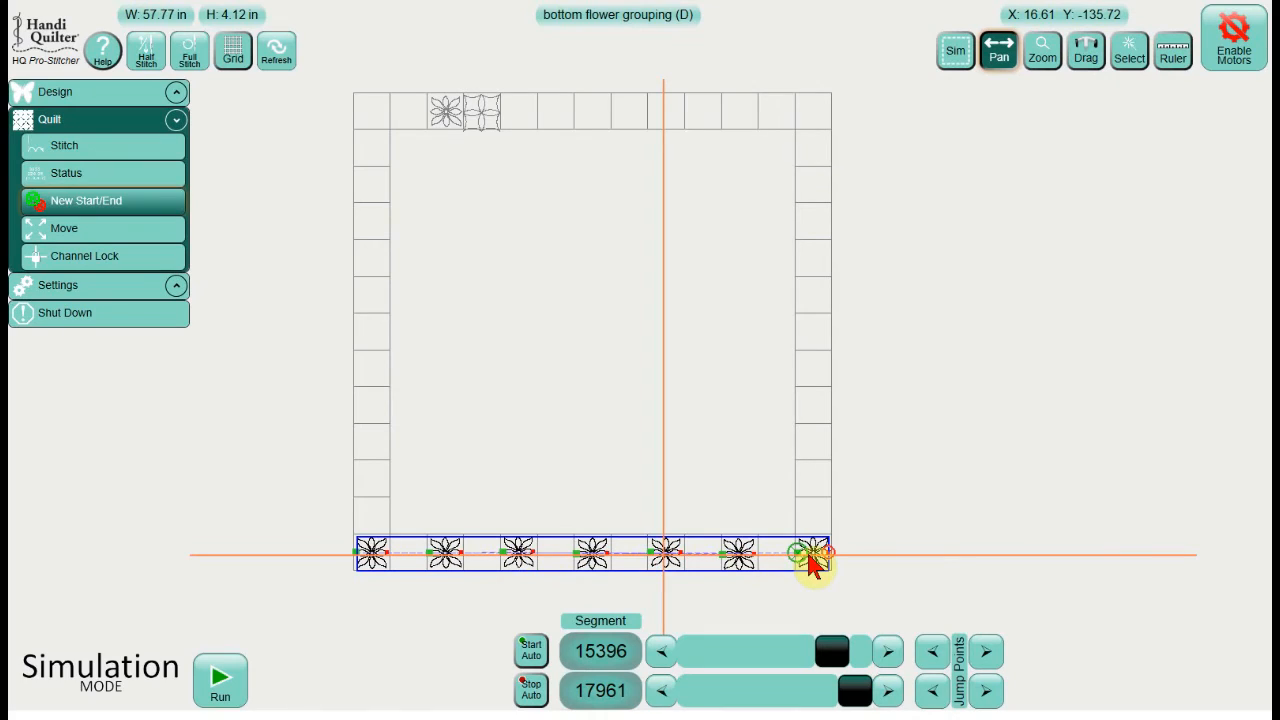
left_click(403, 562)
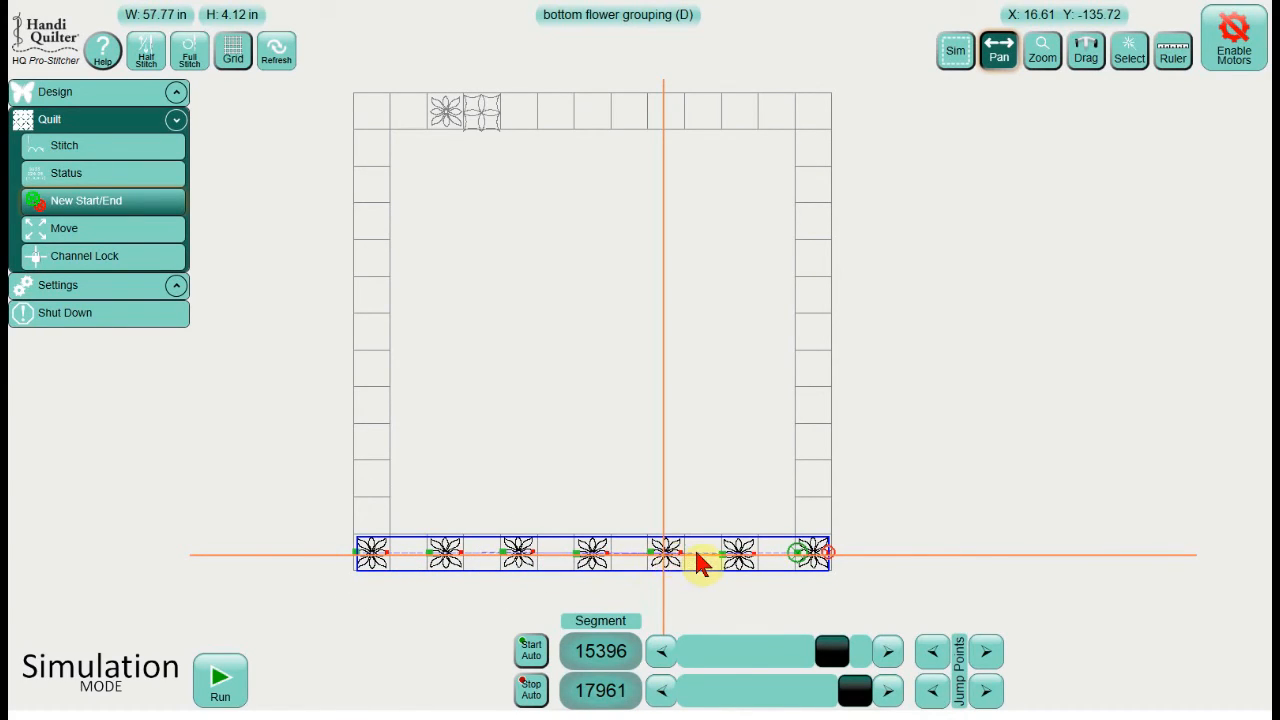
left_click(774, 556)
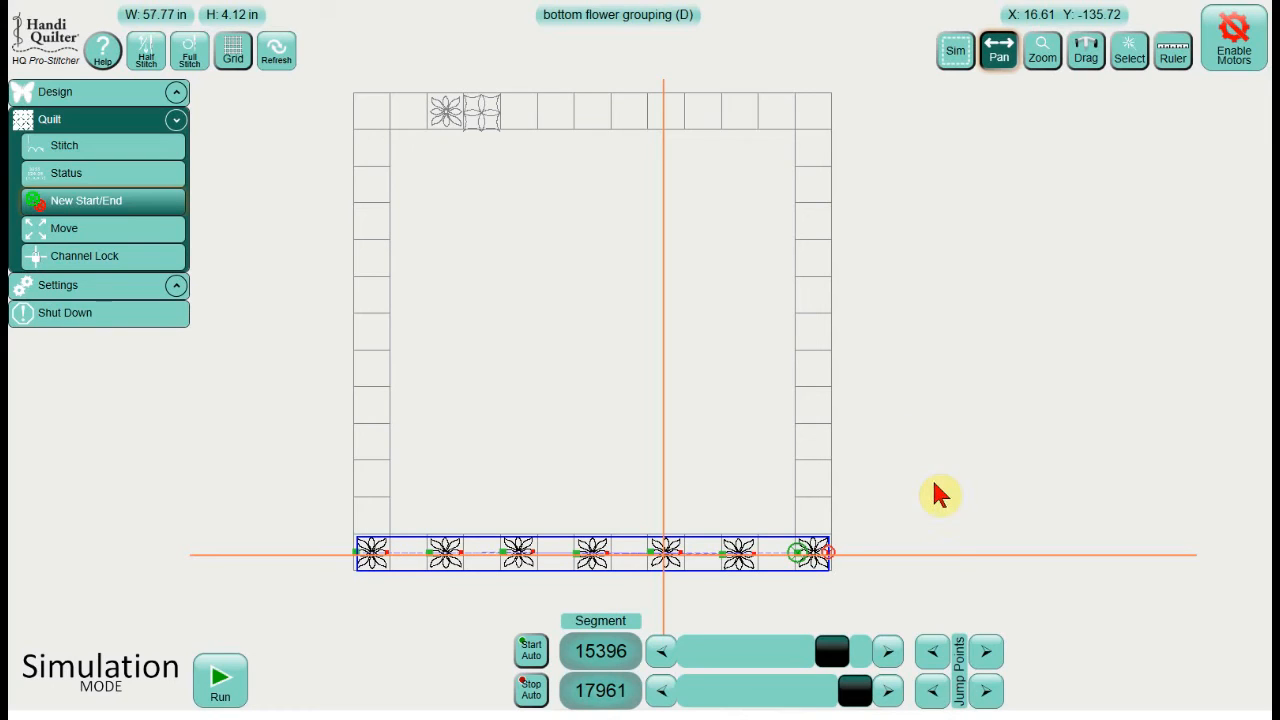
- Return to the design file tools, try to duplicate the bottom flower grouping, and show the design selection list
left_click(176, 91)
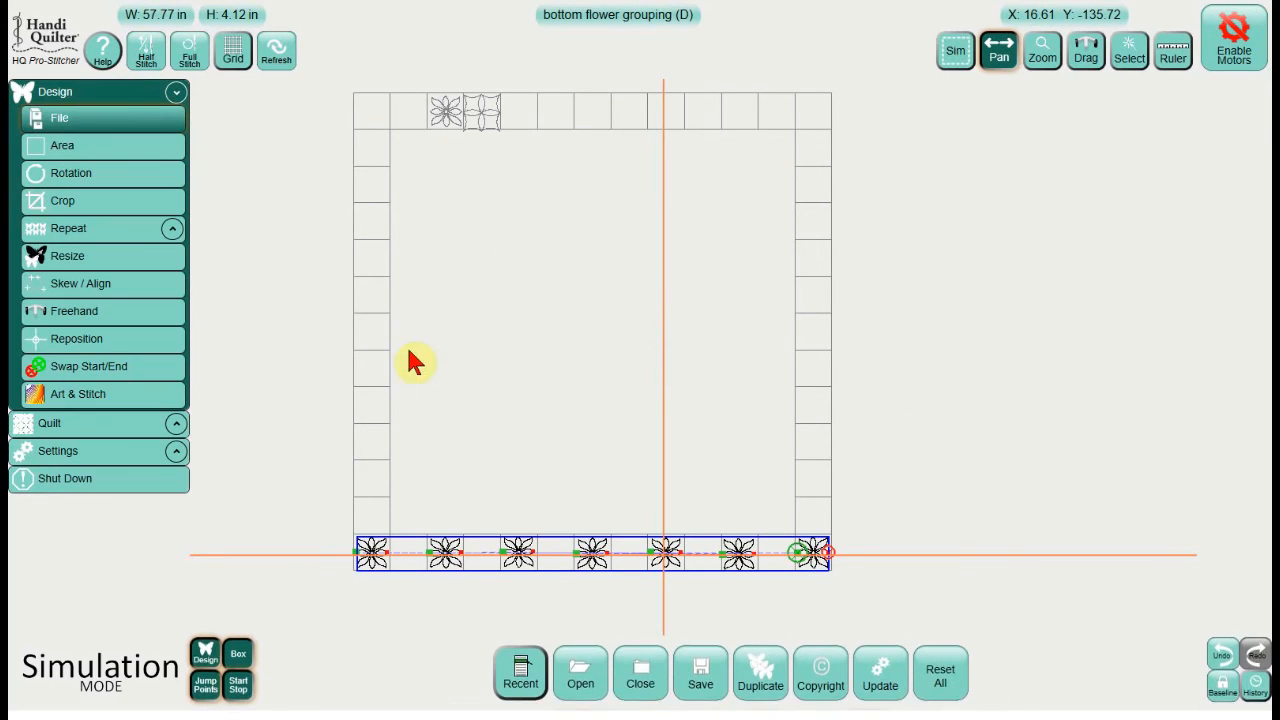
left_click(757, 692)
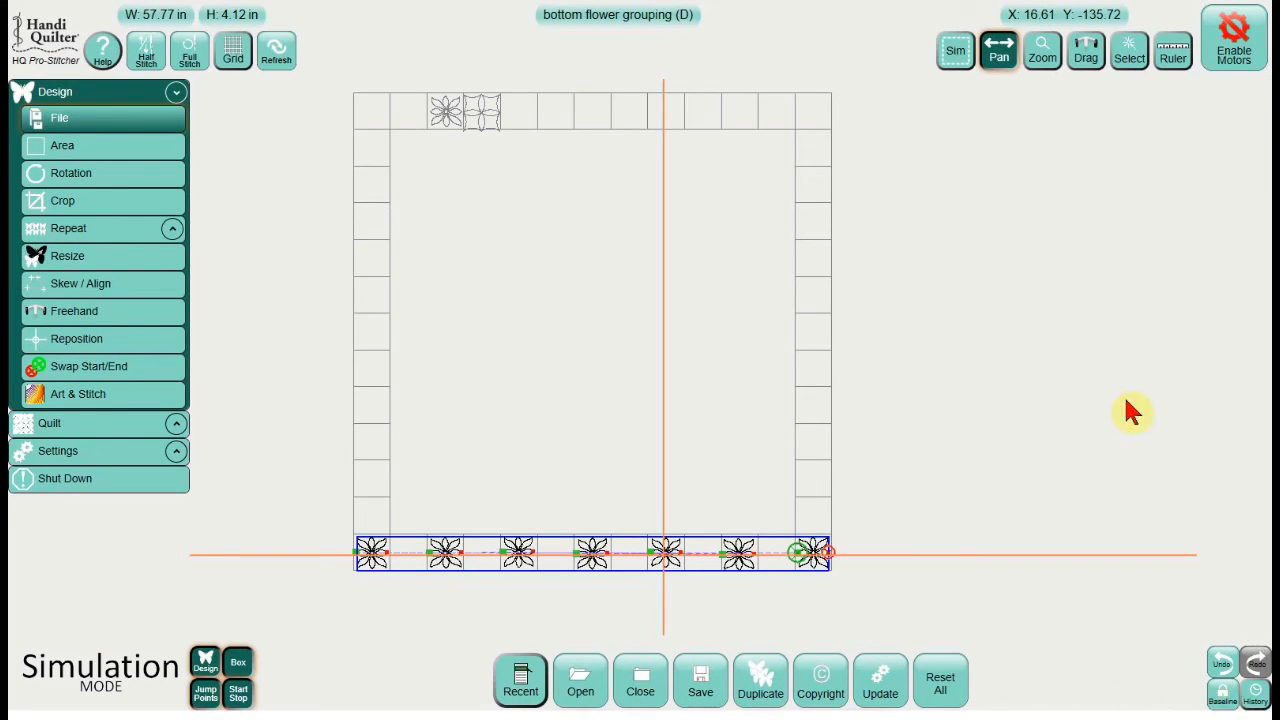
left_click(1129, 52)
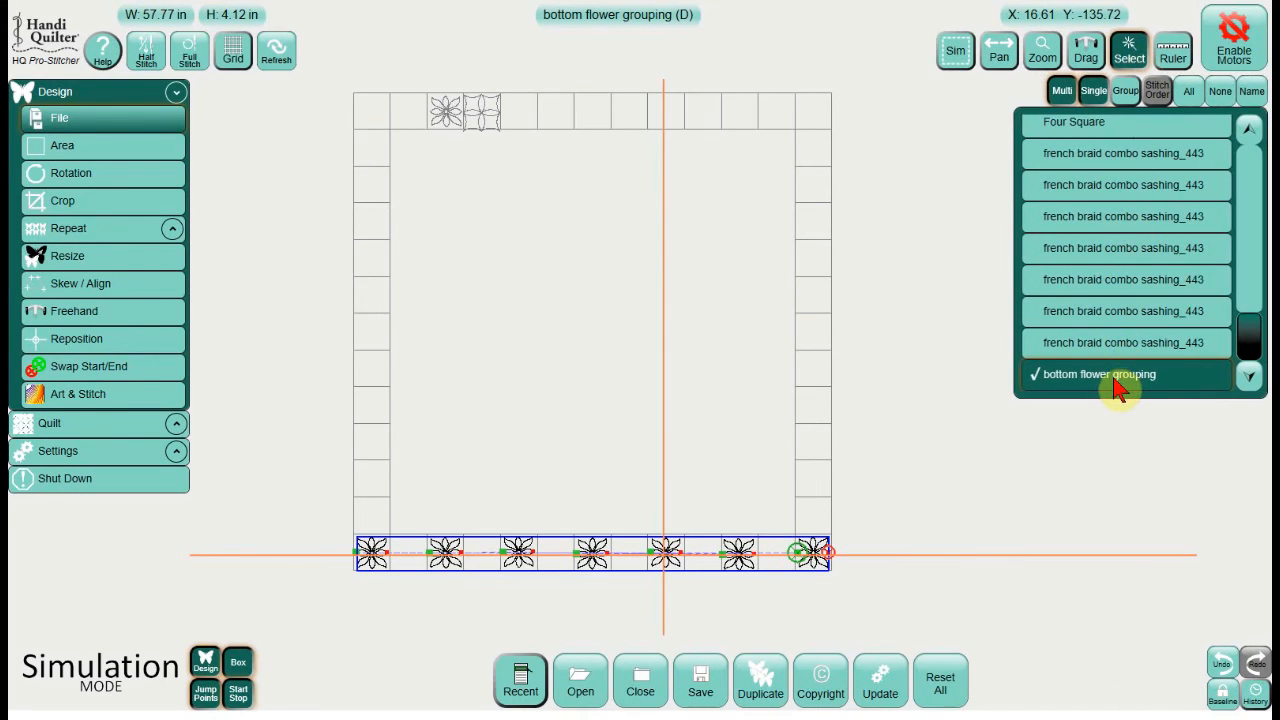
left_click(871, 483)
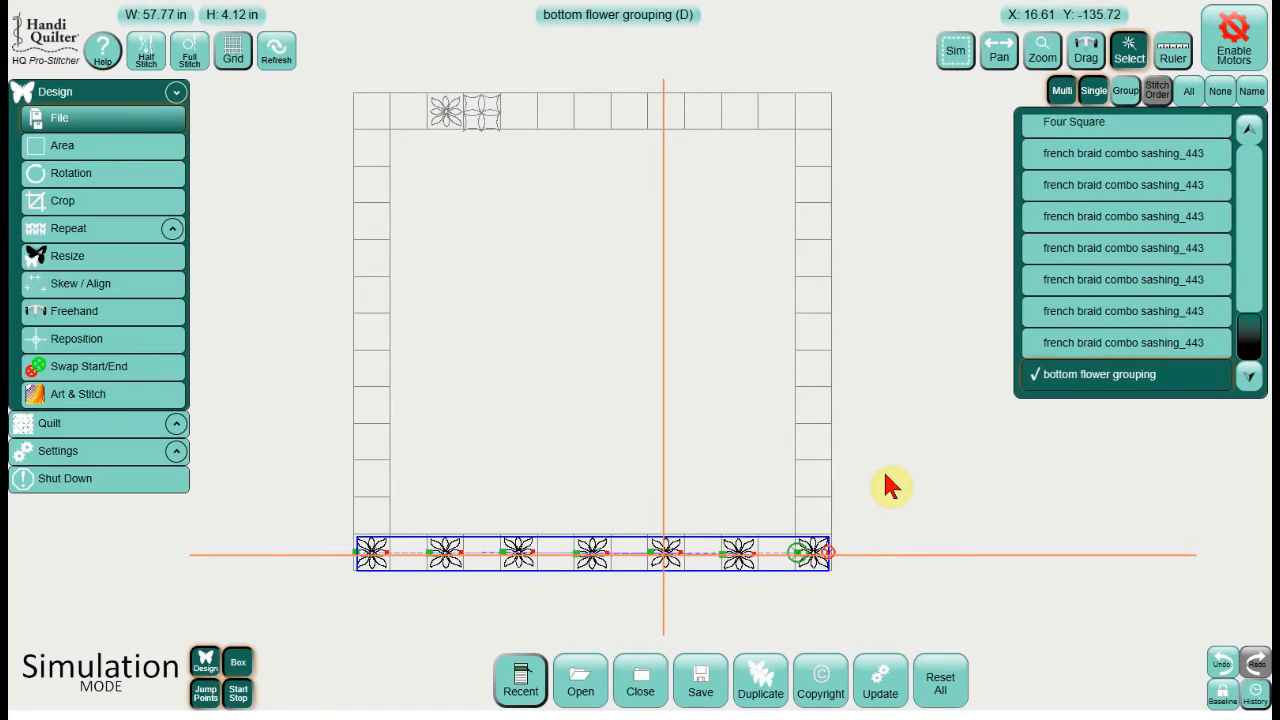